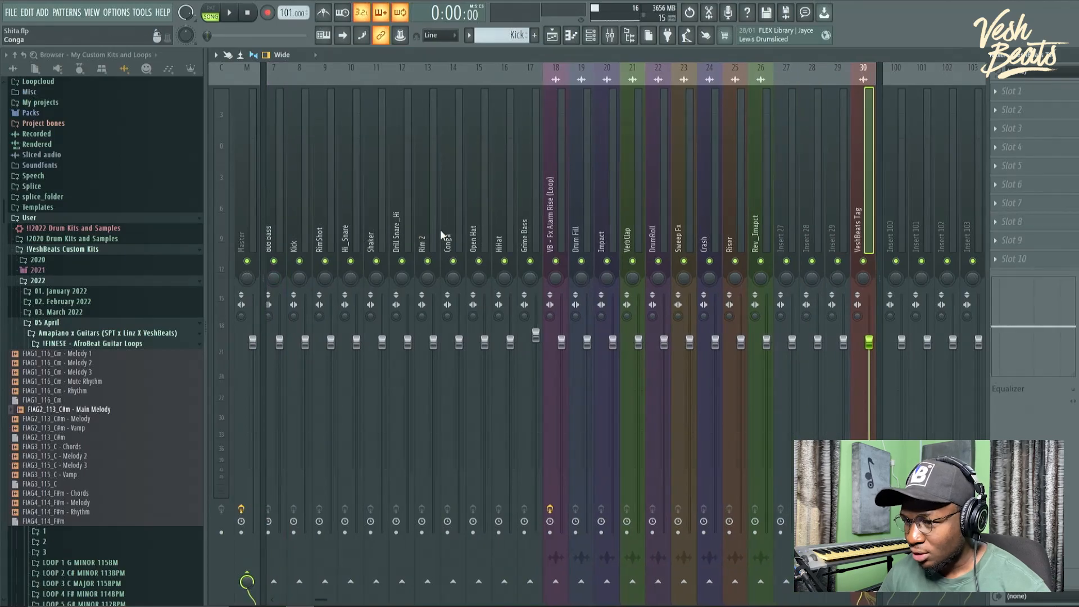
Step: Look over the mixer tracks, from the guitar chords and 808 Bass through the Kick to the effects and tag tracks
scroll(572, 191, up, 3)
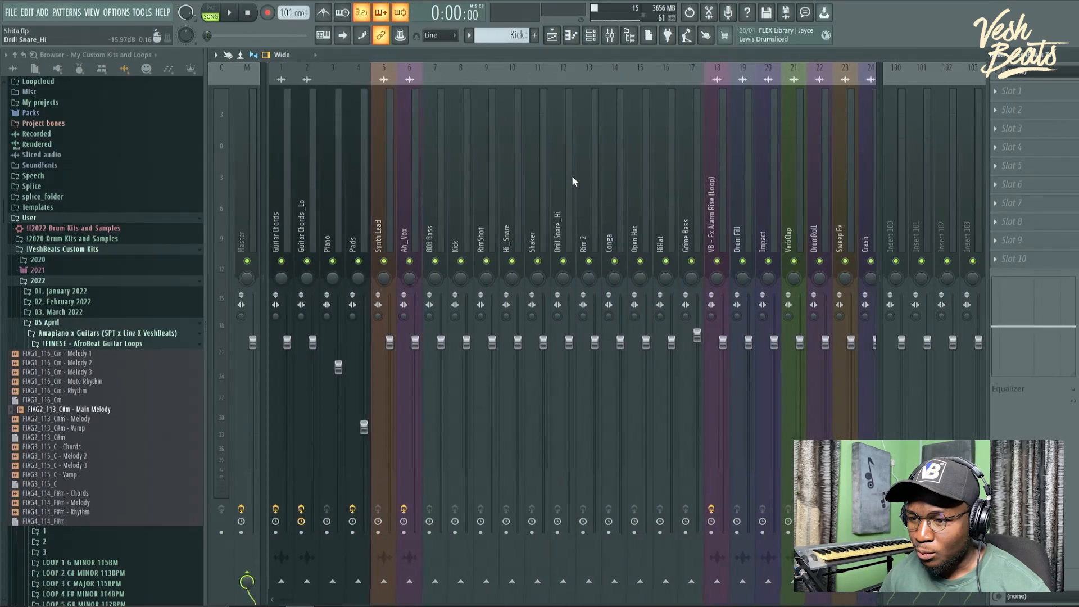
click(436, 248)
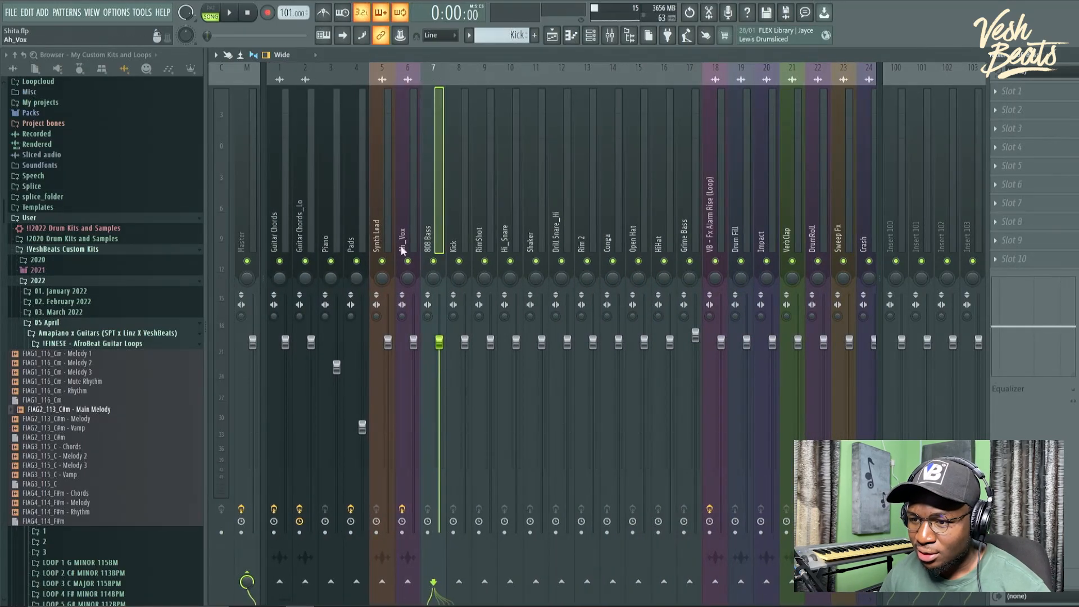
click(403, 251)
click(434, 247)
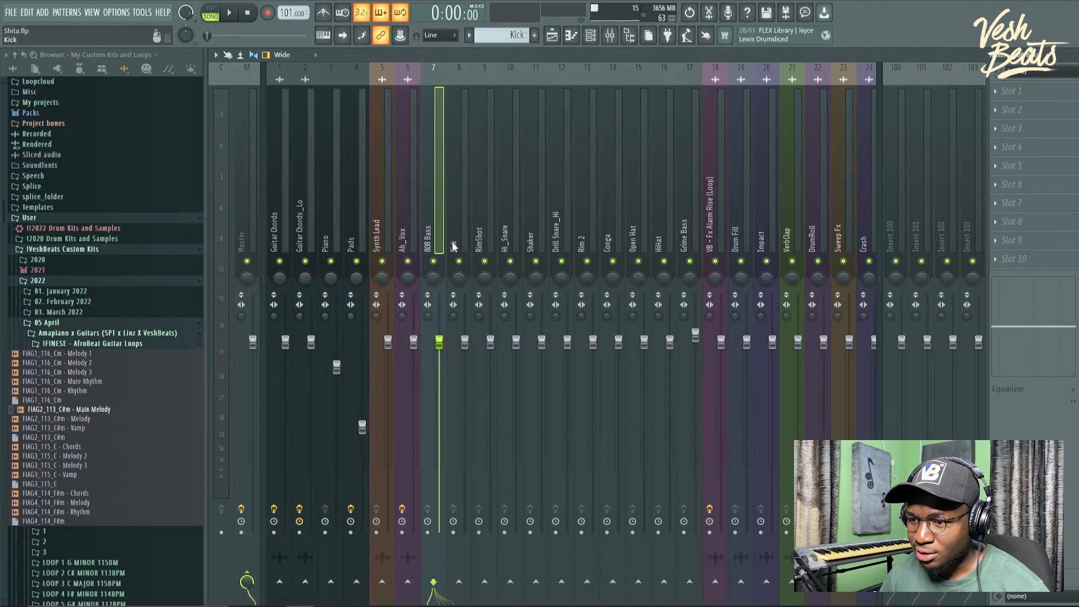
click(459, 246)
scroll(616, 234, down, 5)
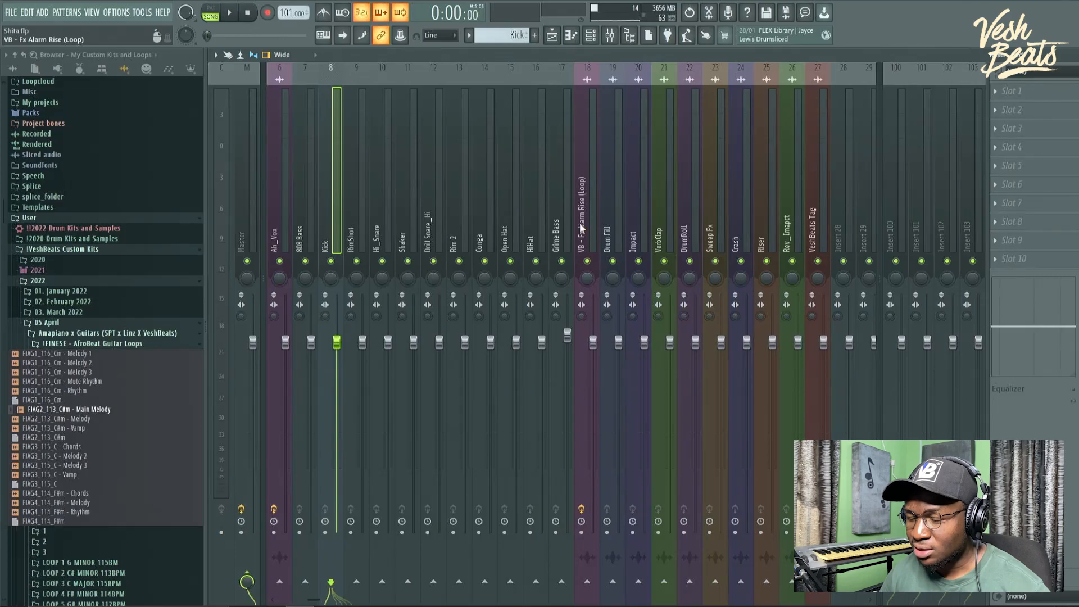
scroll(687, 221, up, 5)
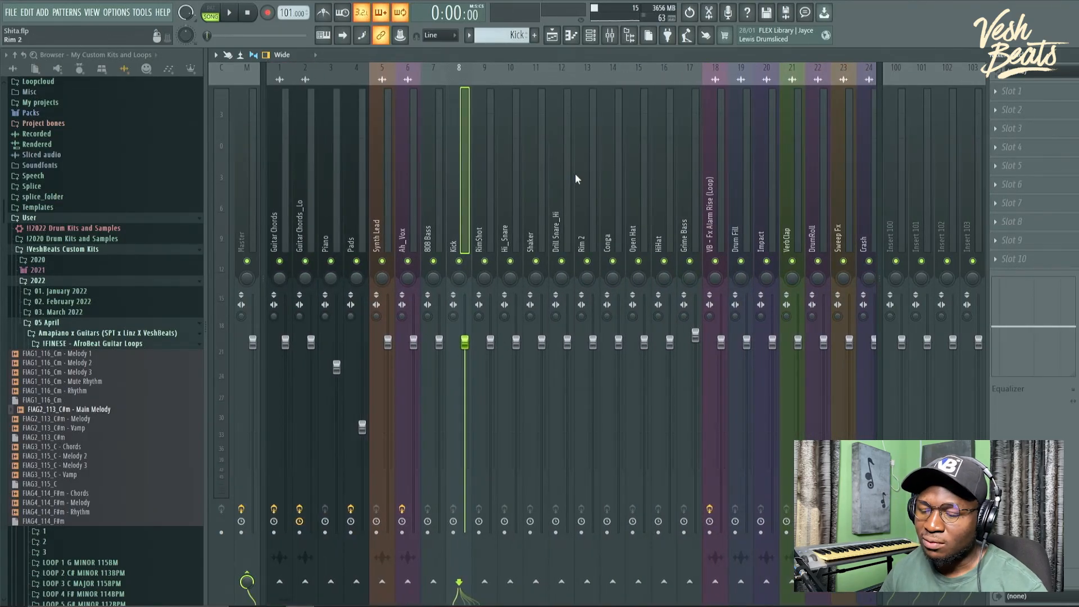
Step: In the playlist, select the Chorus section from bar 33 to bar 41 as the loop range and play it through
key(F5)
scroll(621, 196, up, 3)
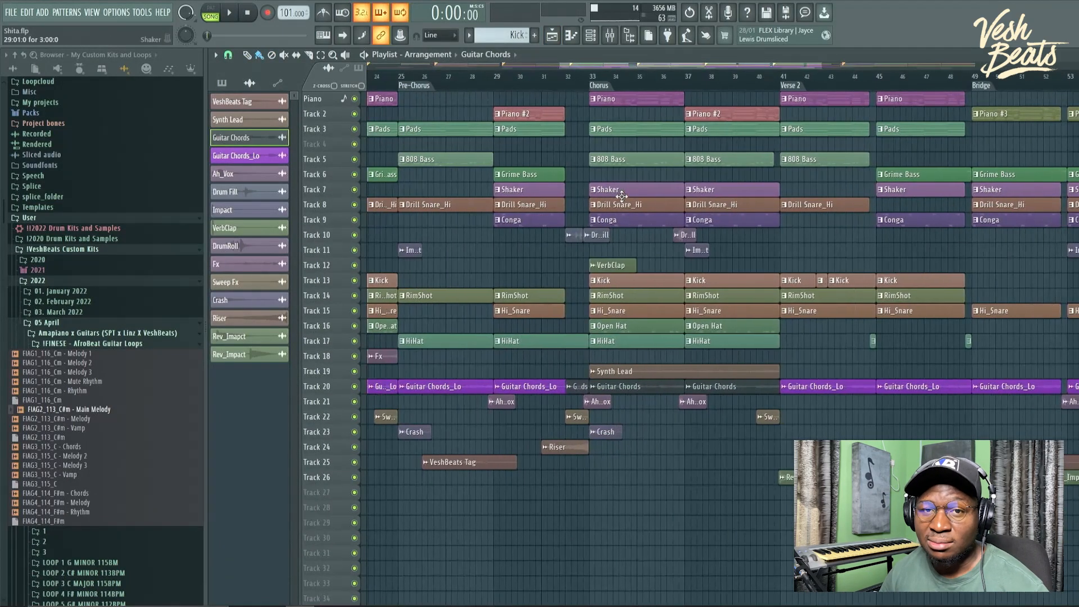
scroll(625, 199, down, 3)
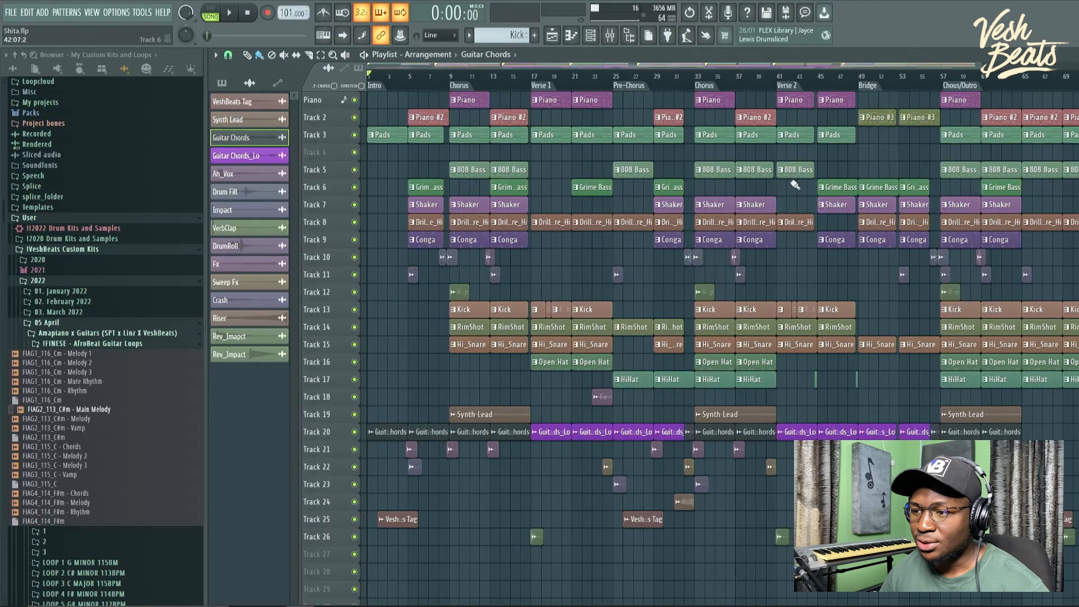
double_click(715, 86)
key(space)
scroll(747, 196, up, 3)
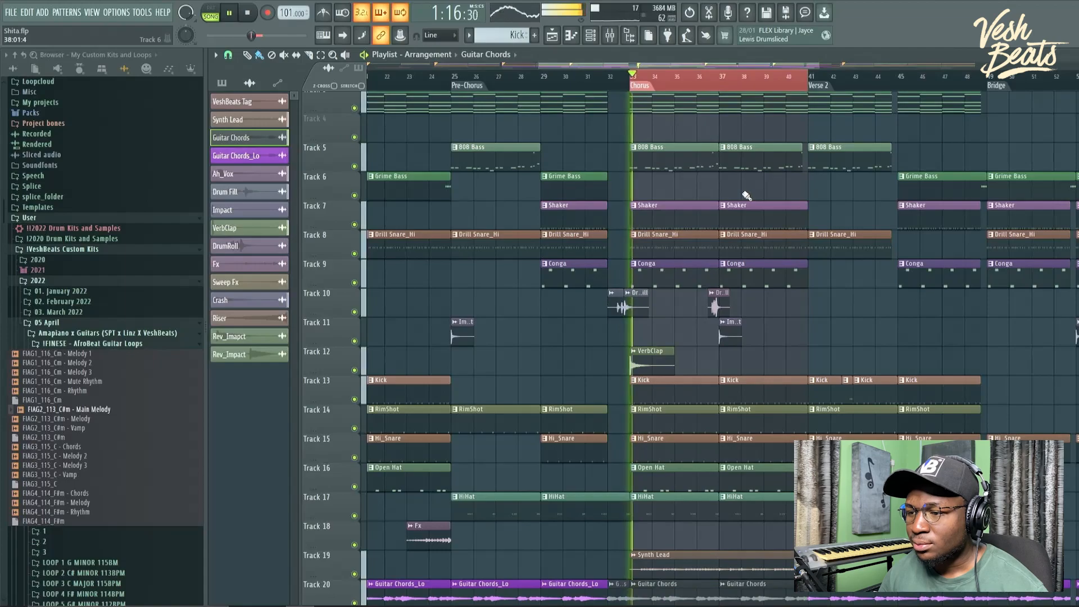
scroll(747, 196, up, 3)
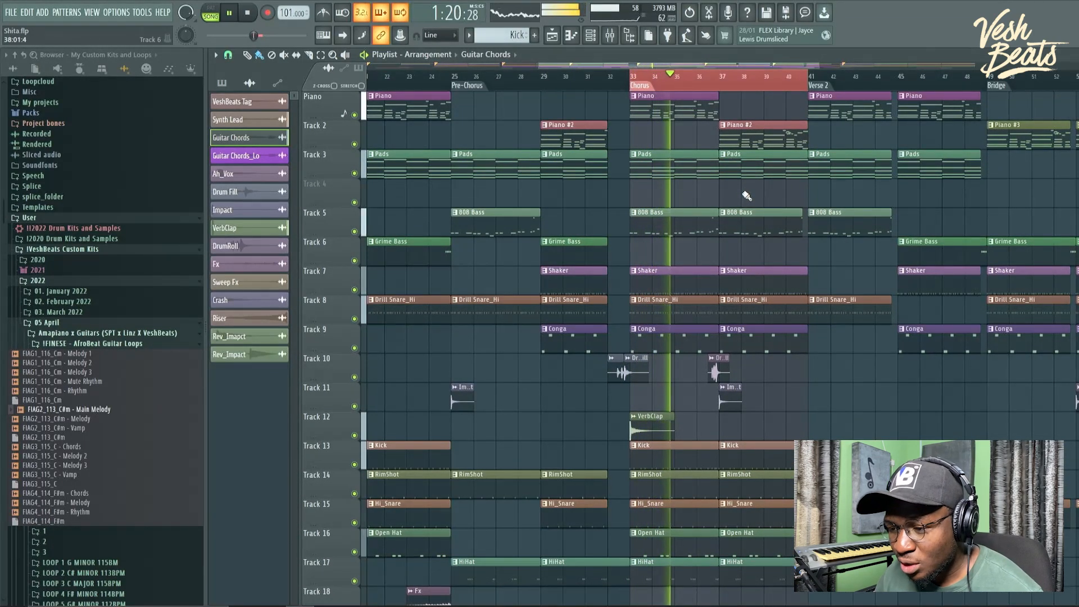
scroll(747, 195, up, 1)
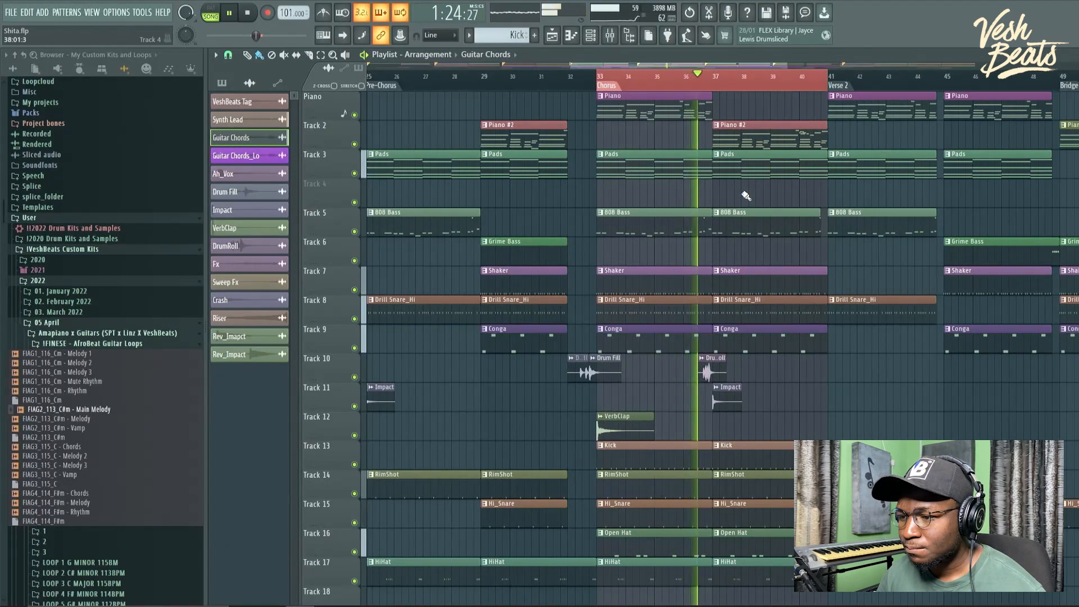
key(space)
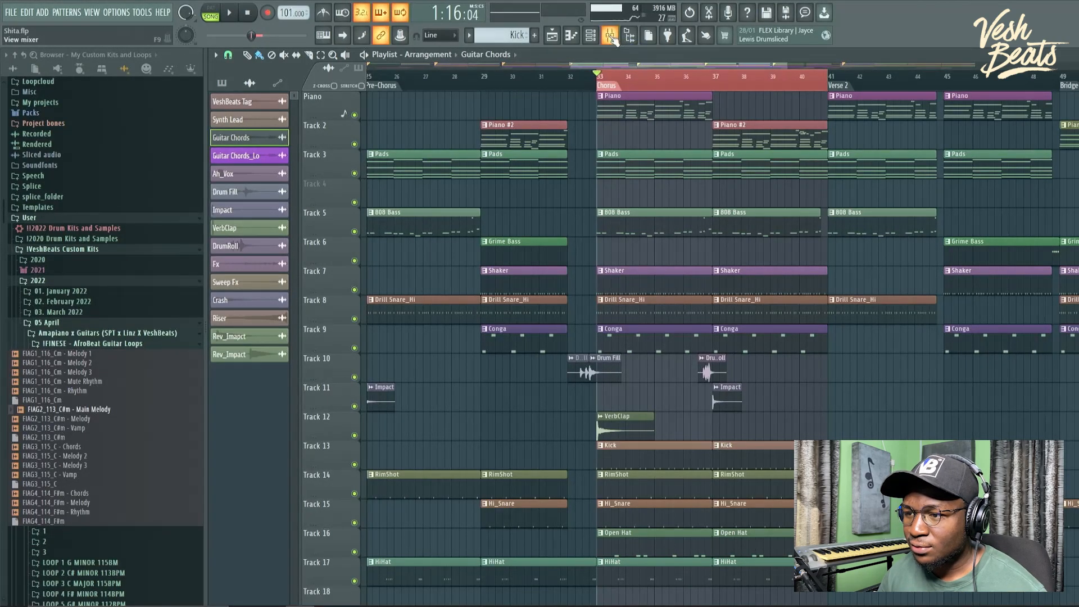
Step: Solo the Kick track in the mixer
click(611, 39)
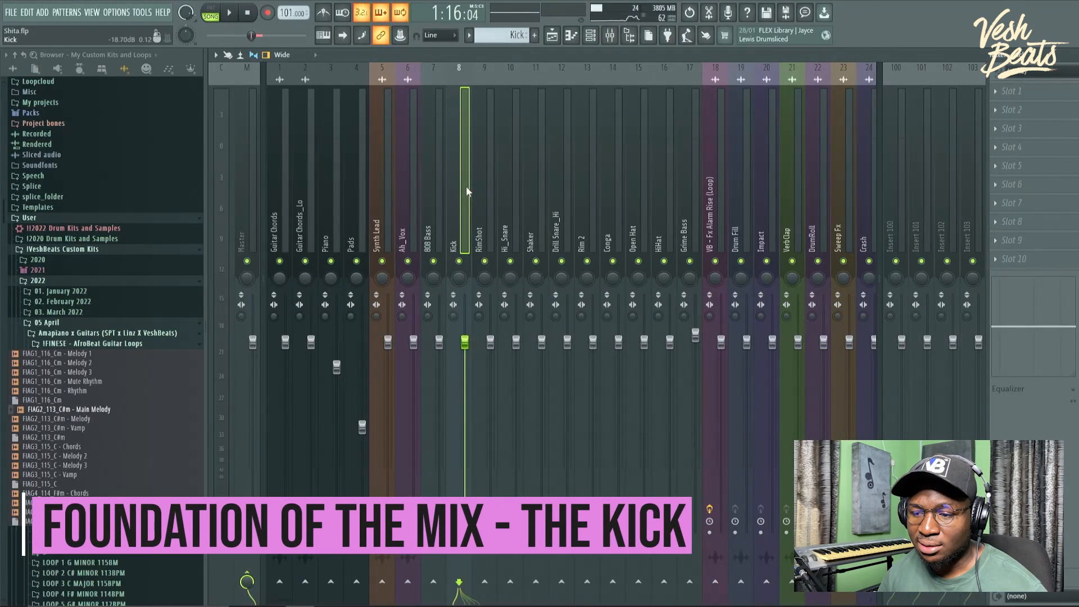
right_click(459, 261)
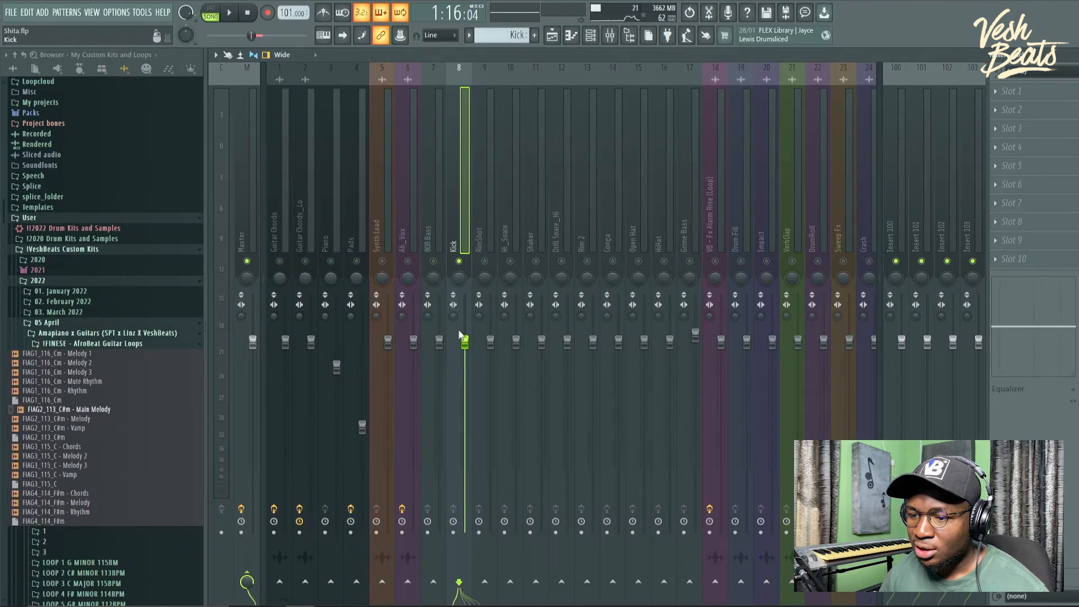
Step: Load Wave Candy in slot 10 of the Master track, close its settings and place the level meter over the browser
click(252, 208)
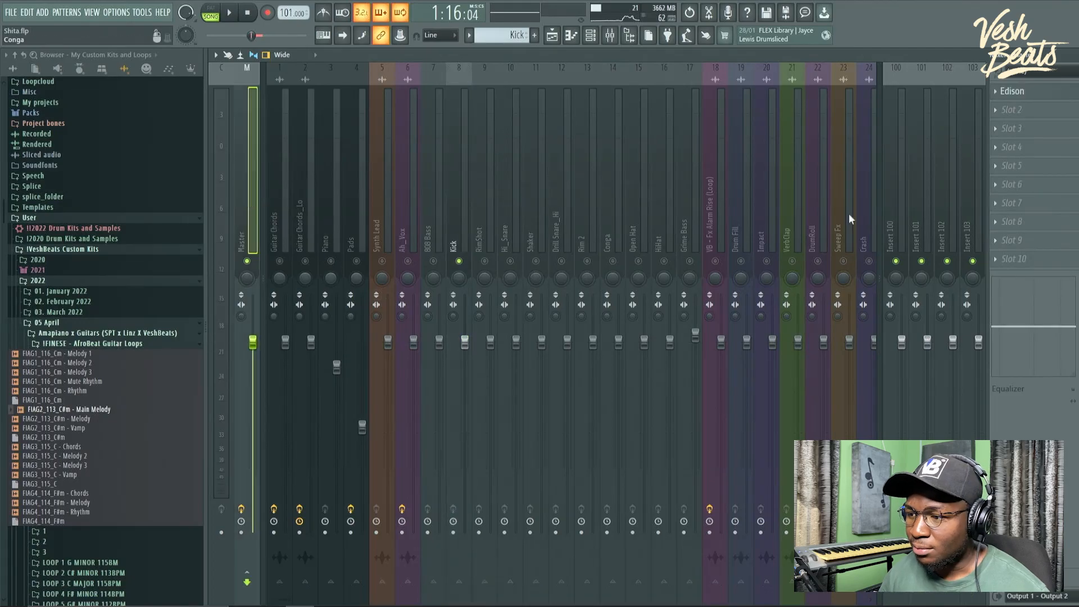
click(998, 259)
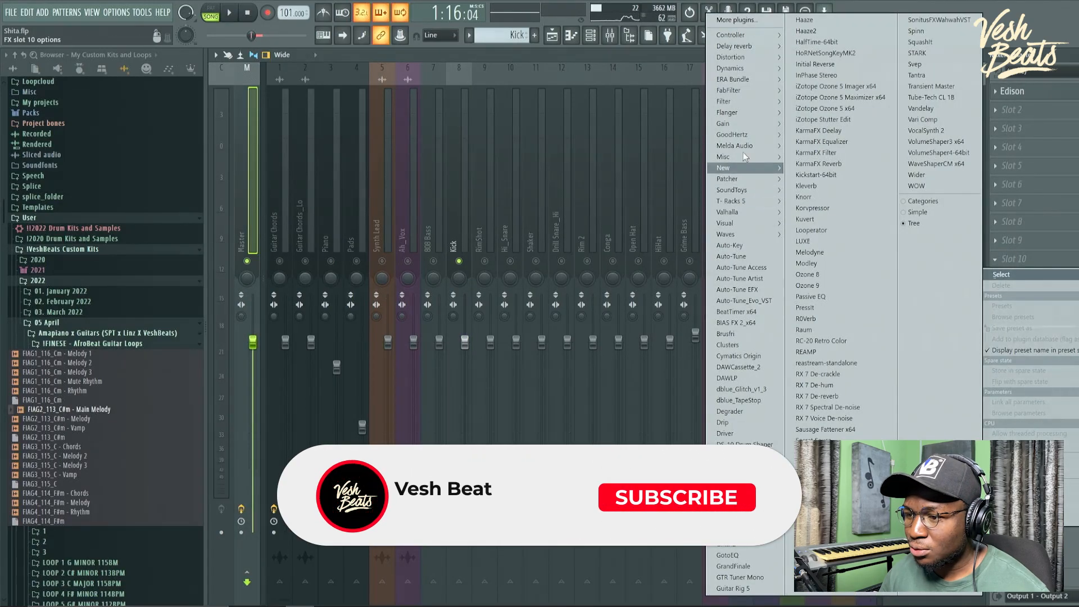
mouse_move(747, 224)
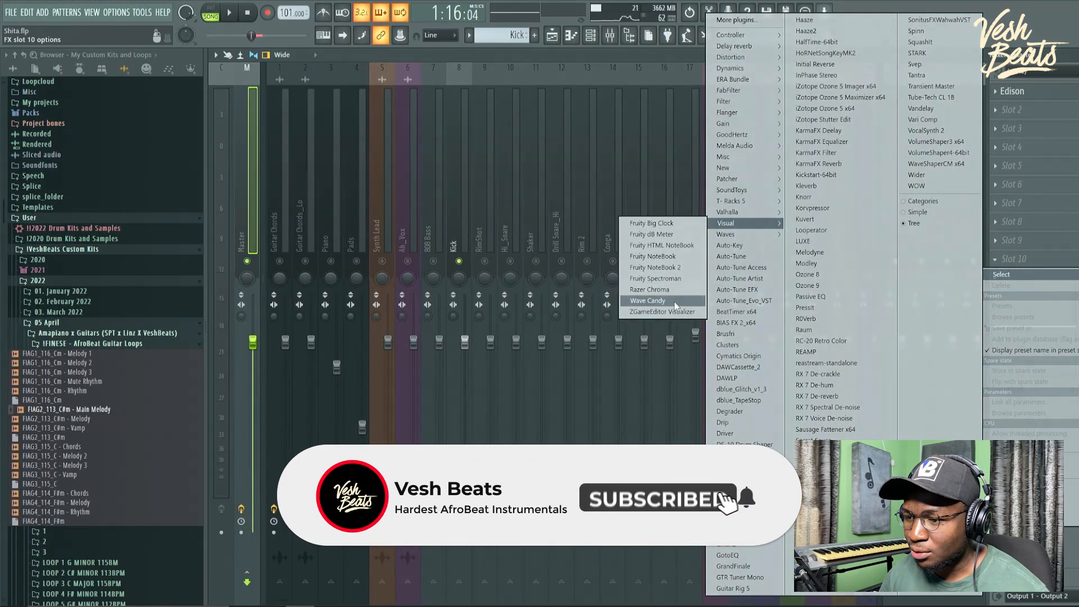
click(672, 300)
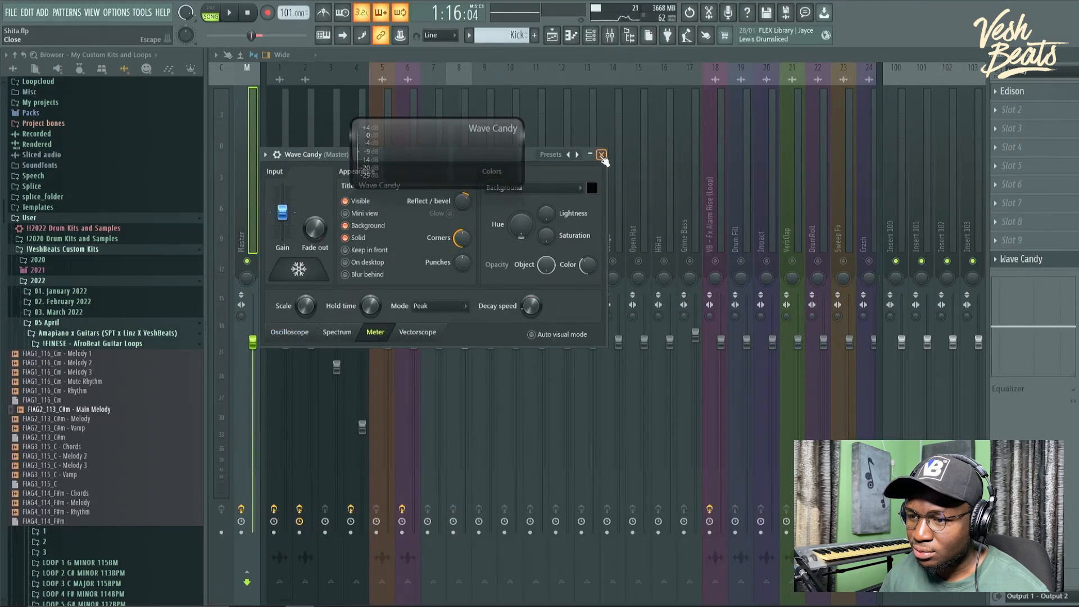
click(601, 154)
drag(520, 194, 133, 461)
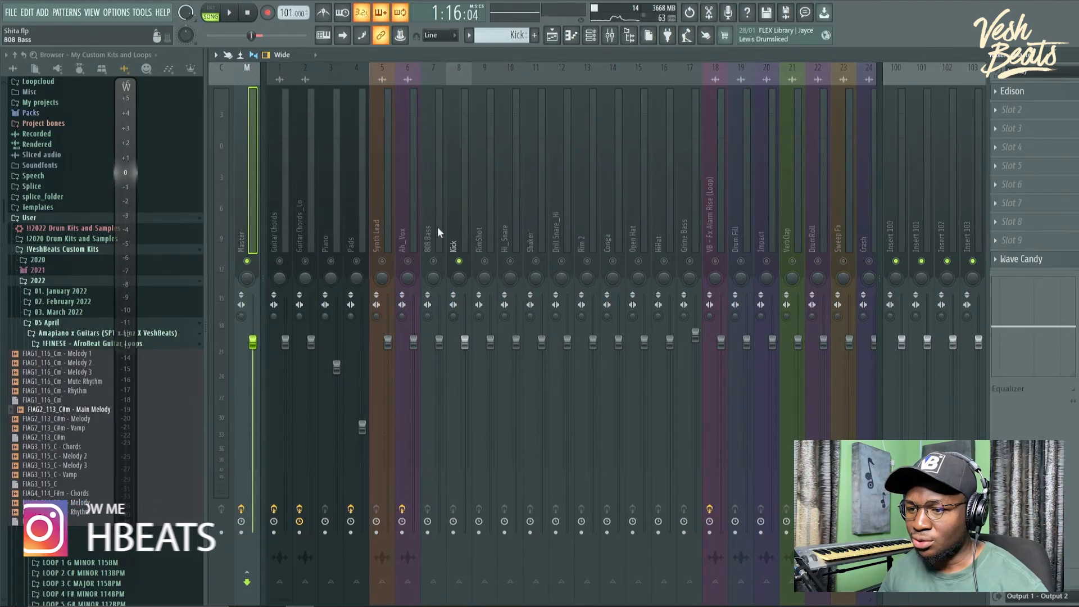
Step: Lower the Kick track's volume to about -4.3 dB while the chorus plays
click(461, 216)
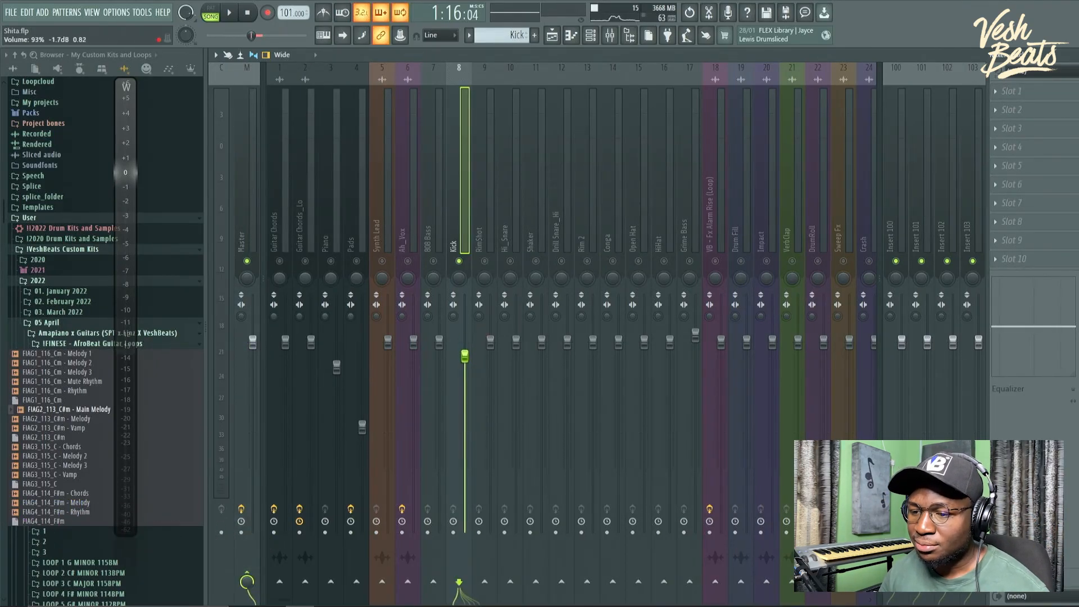
key(space)
drag(465, 380, 465, 376)
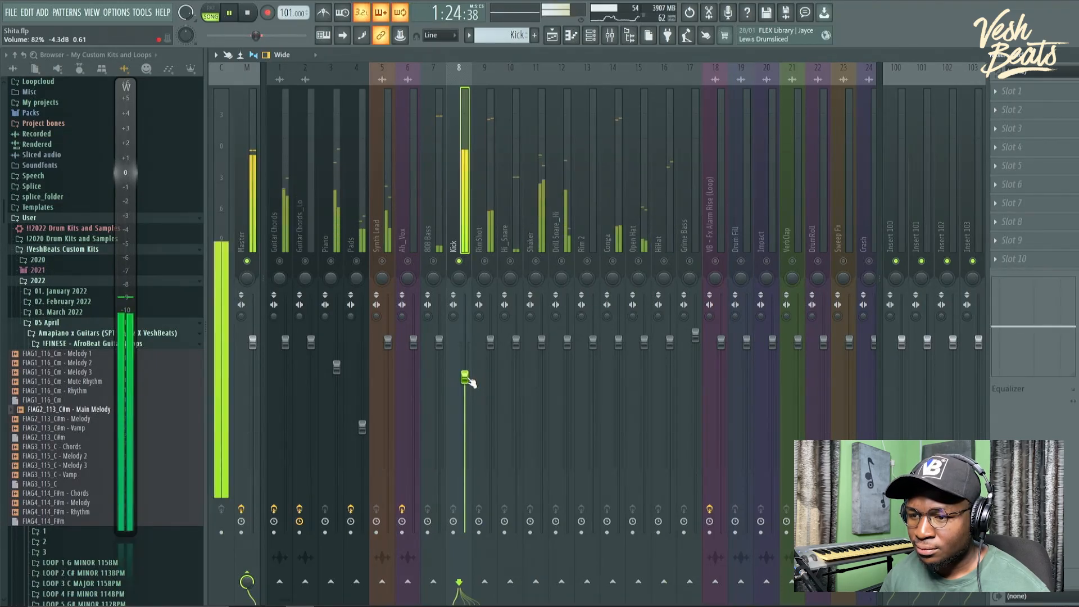
key(space)
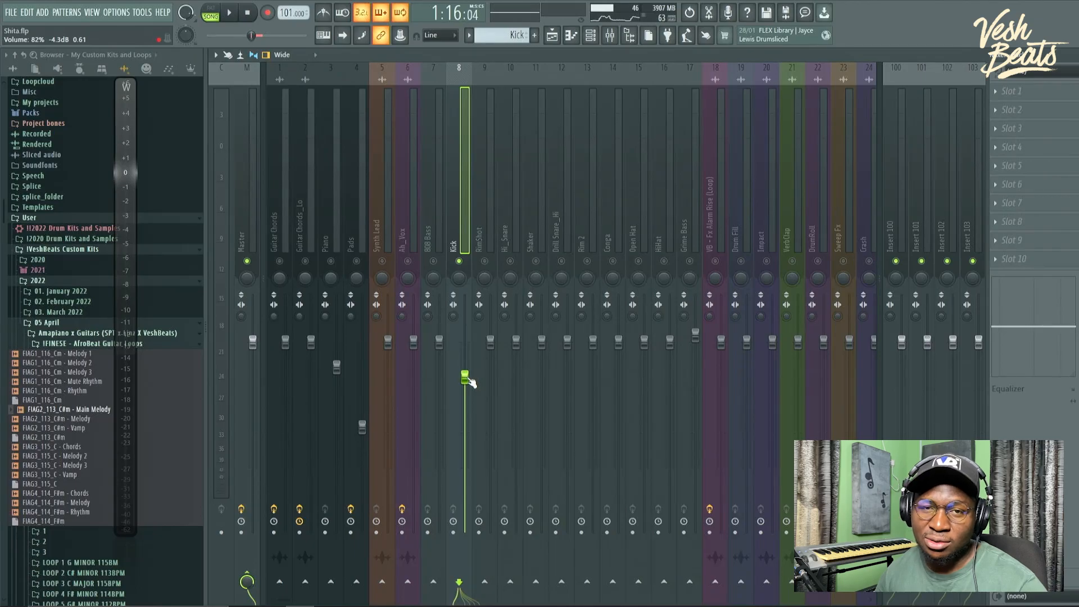
Step: With the chorus playing, unmute RimShot and Hi_Snare and lower them to about -7.4 dB and -5.8 dB
key(space)
drag(485, 341, 485, 401)
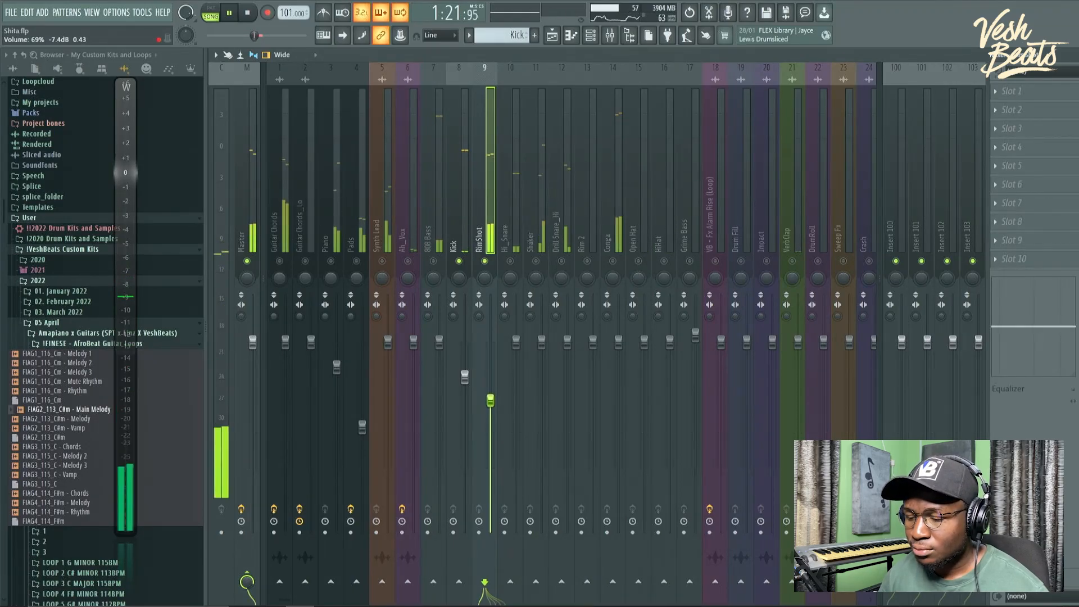
click(511, 262)
drag(516, 341, 516, 389)
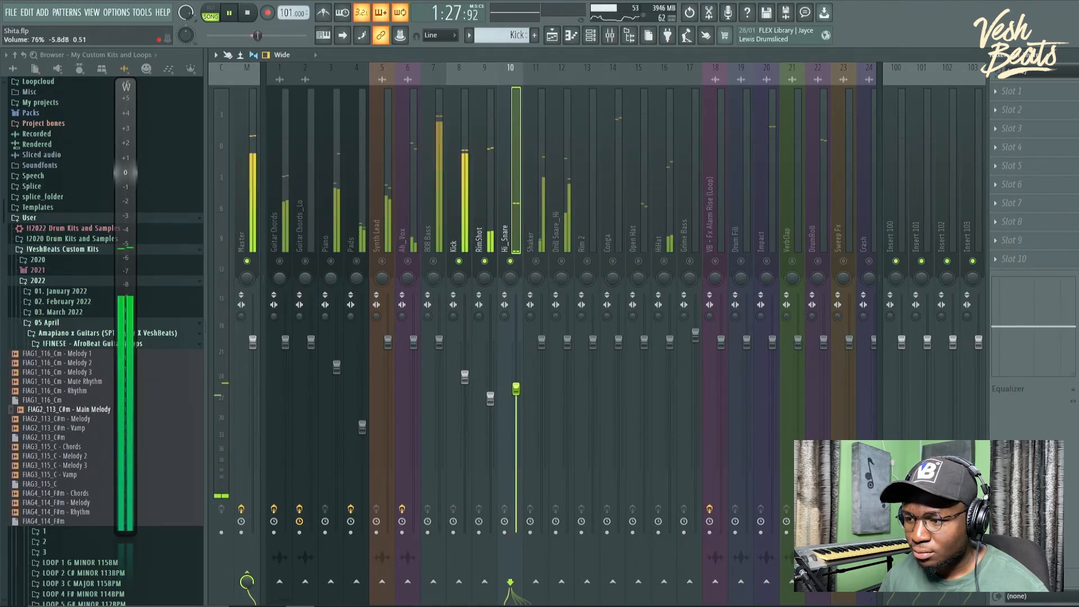
Step: Unmute the Shaker track and lower its volume to about -10.0 dB
click(535, 262)
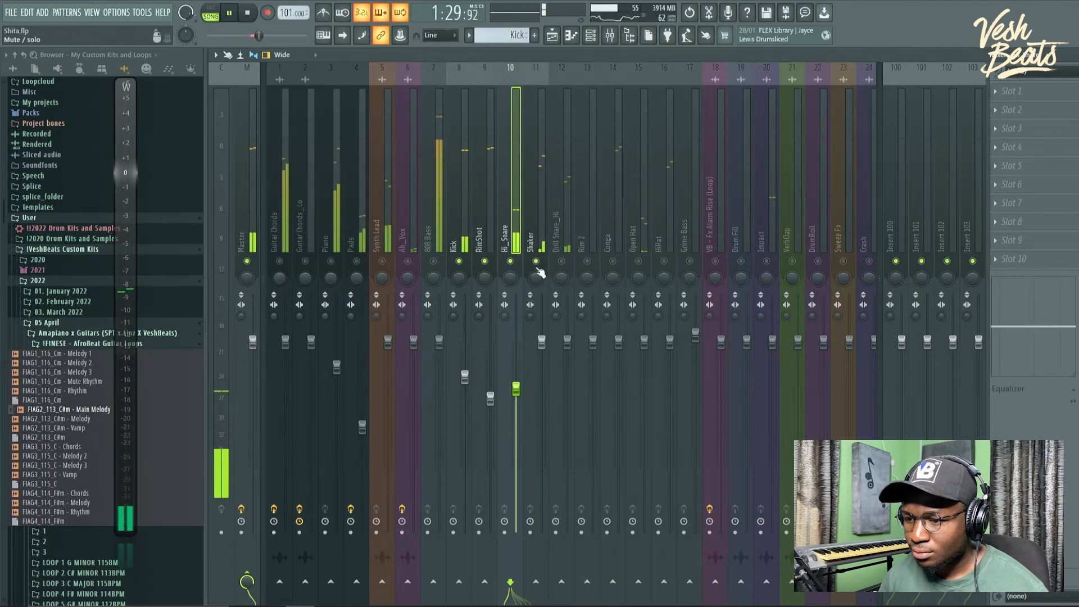
drag(541, 341, 541, 407)
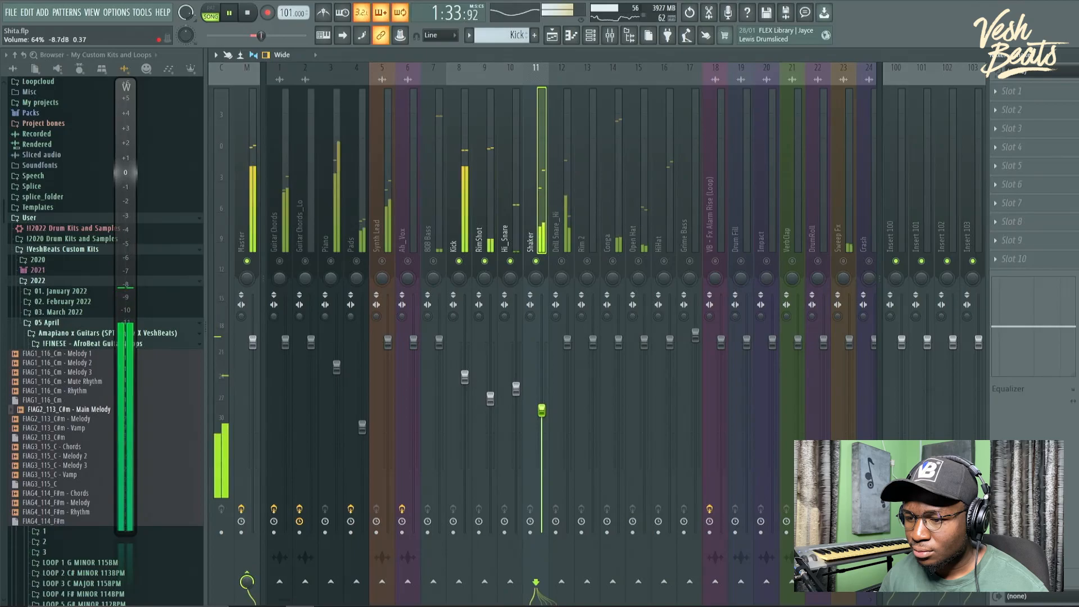
drag(542, 417, 542, 417)
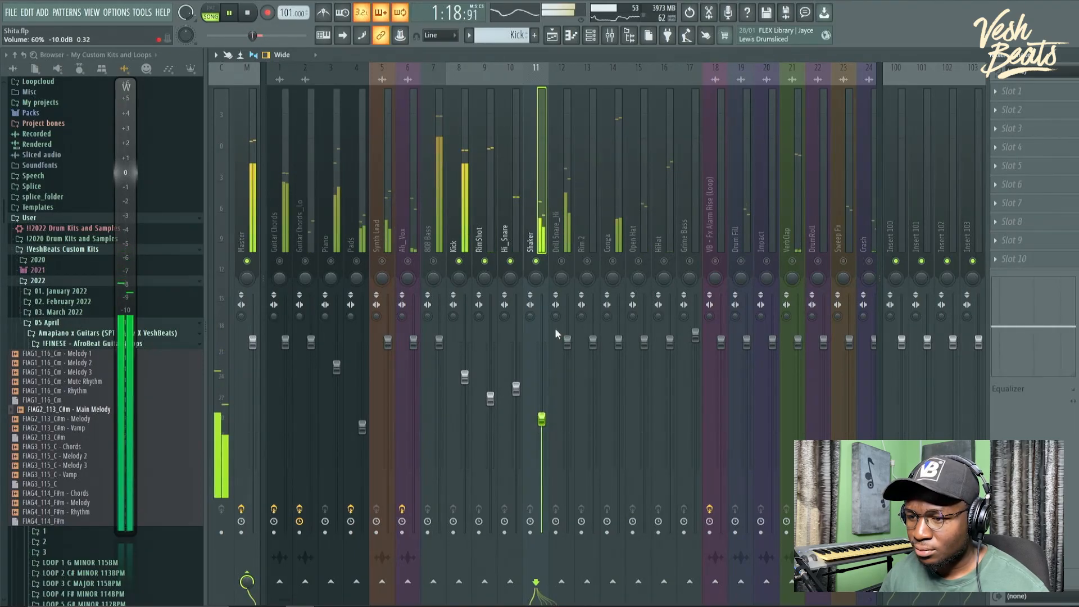
Step: Unmute the Drill Snare_Hi track and lower its volume to slightly above the Shaker's level
drag(567, 341, 567, 414)
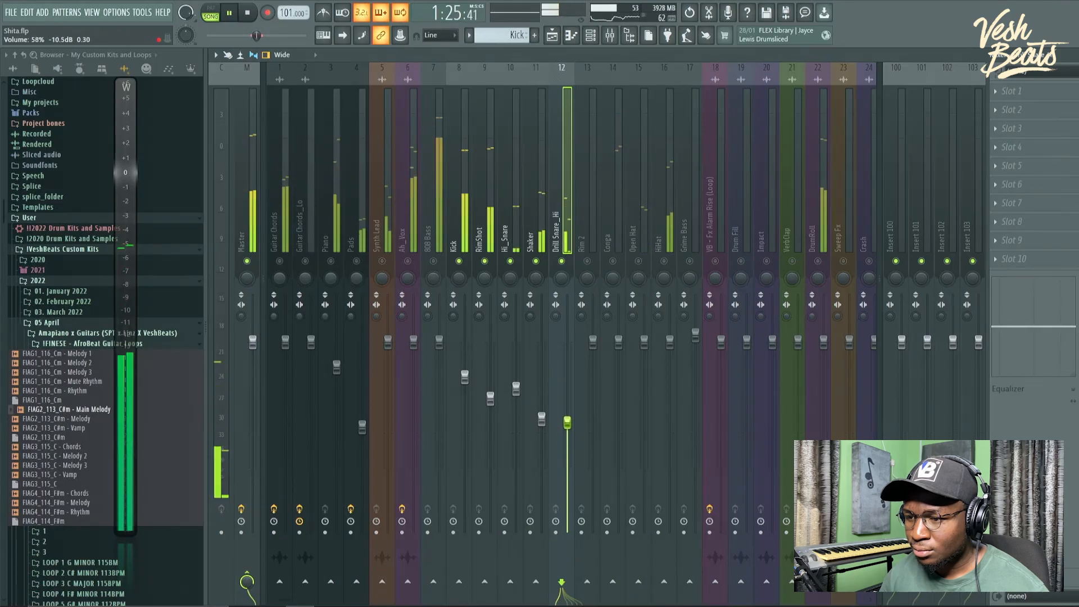
click(565, 261)
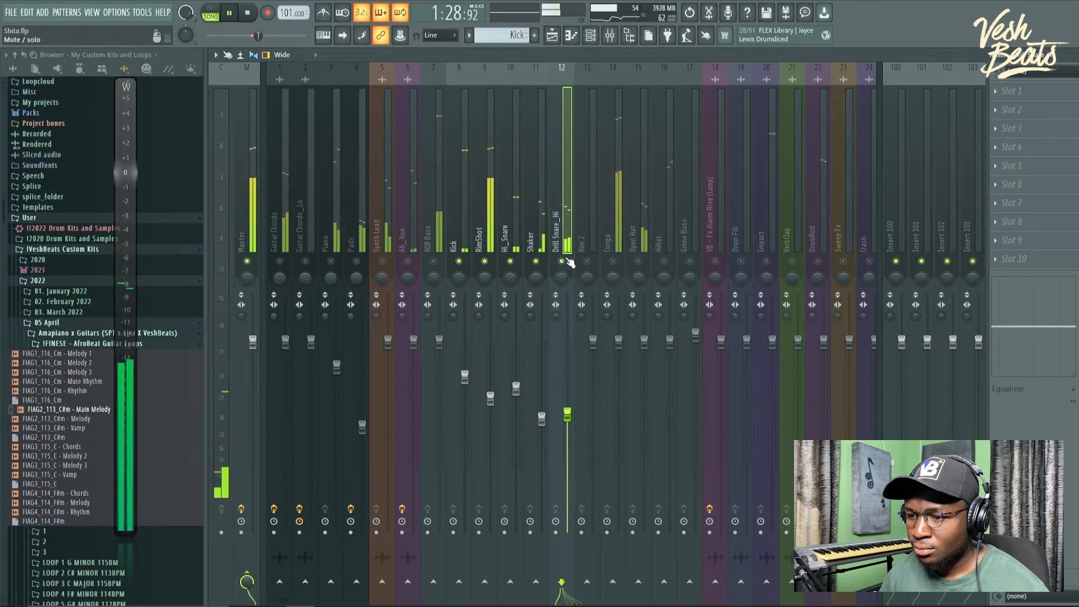
drag(567, 414, 567, 412)
Step: Unmute Conga and Open Hat, lowering Conga to about -10.6 dB and Open Hat slightly further
drag(619, 341, 618, 422)
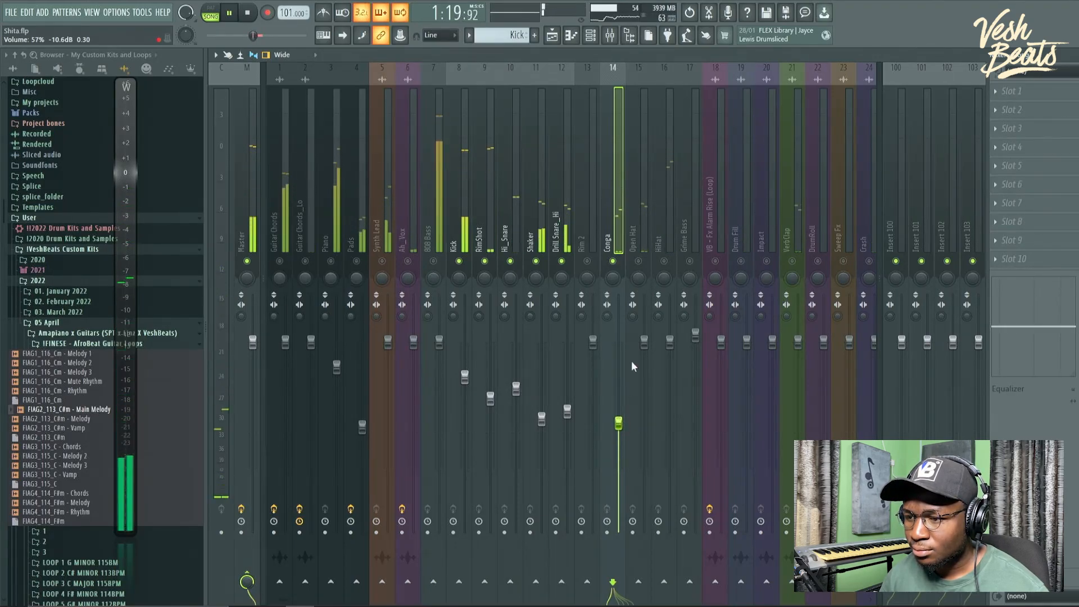
drag(645, 341, 644, 431)
Step: Add ValhallaVintageVerb to slot 2 of the Open Hat track with a 26% mix, set the slot's mix level to about 28%, and stop playback
click(1011, 110)
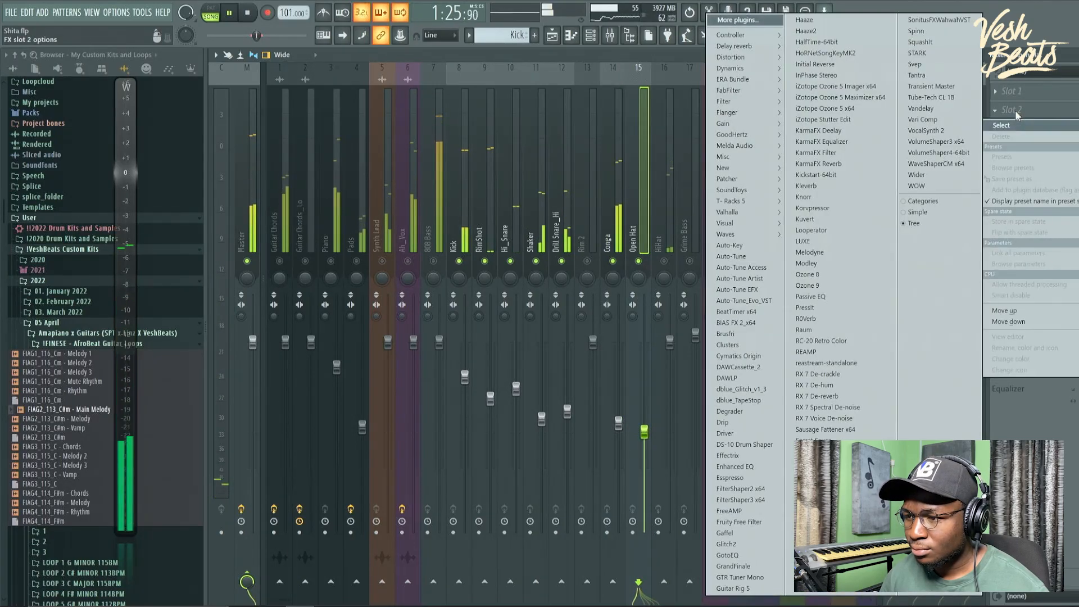
mouse_move(731, 212)
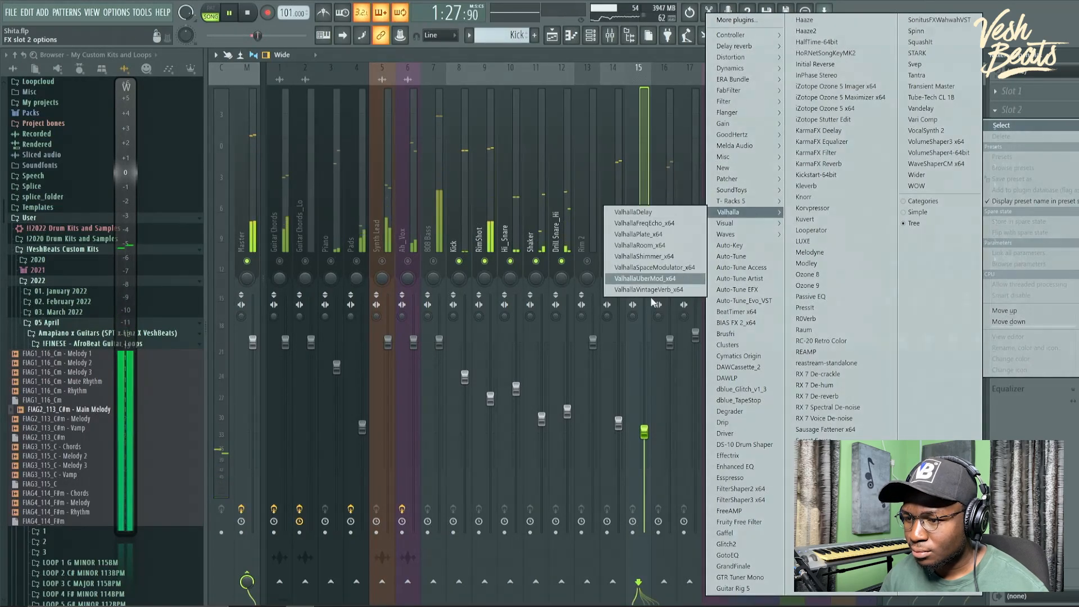
click(656, 290)
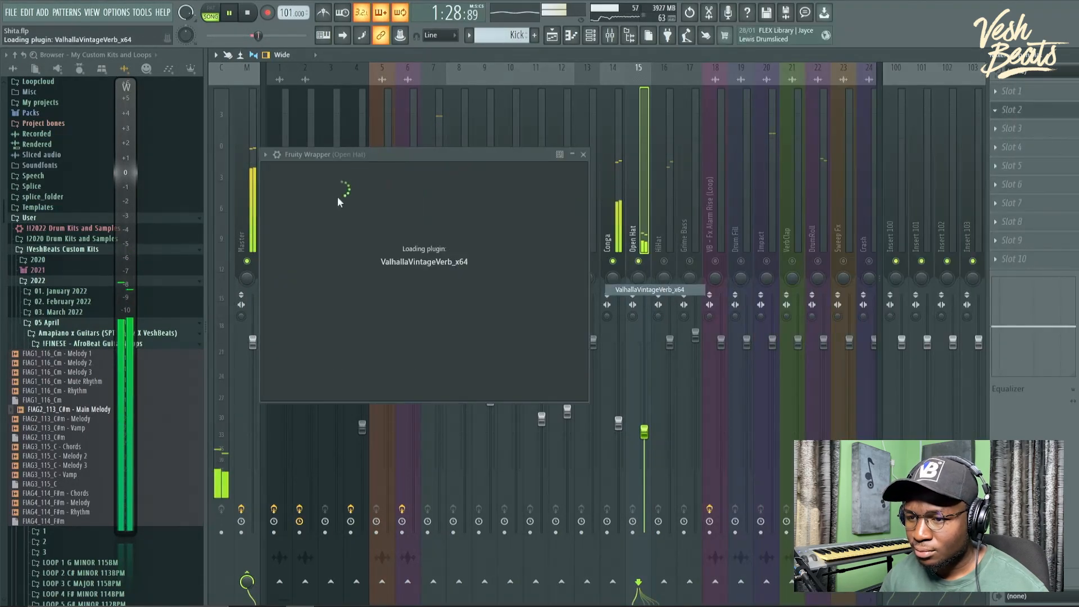
mouse_move(282, 346)
mouse_down()
mouse_move(283, 367)
mouse_move(287, 353)
mouse_up()
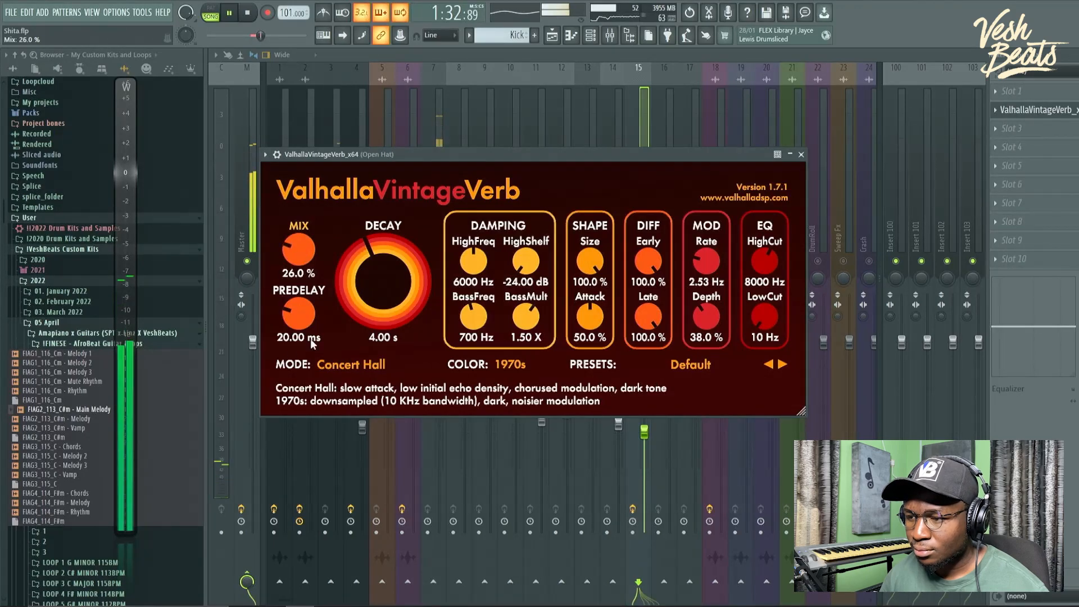
click(801, 154)
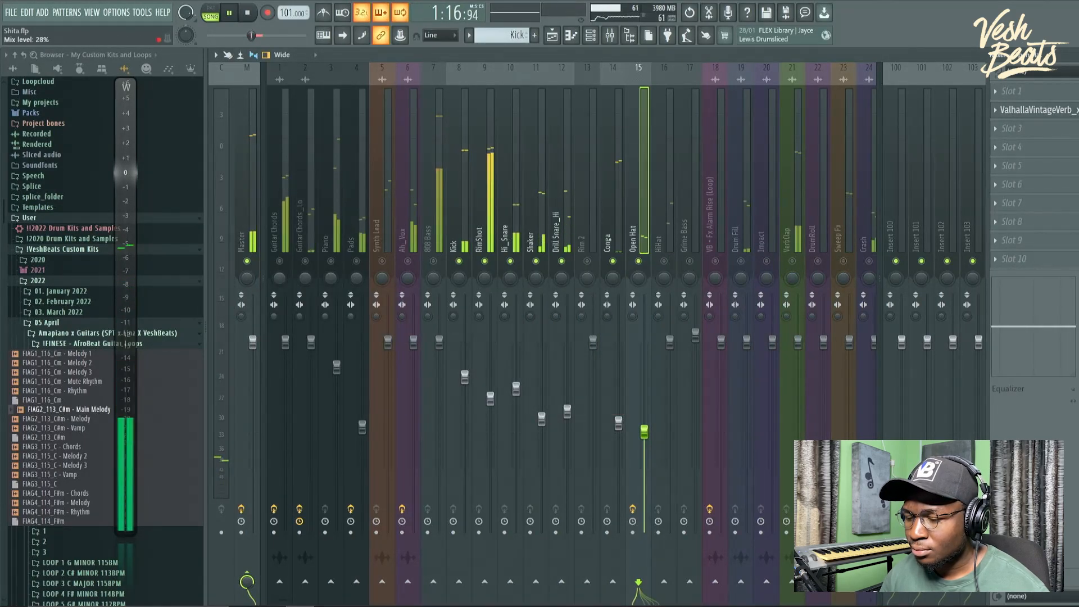
key(space)
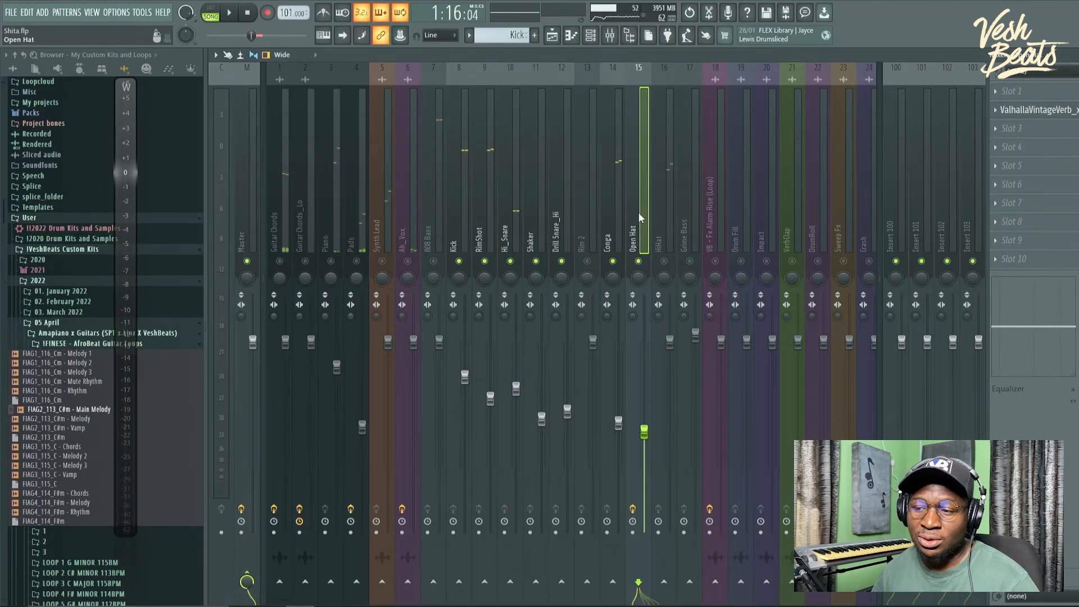
click(576, 215)
click(545, 215)
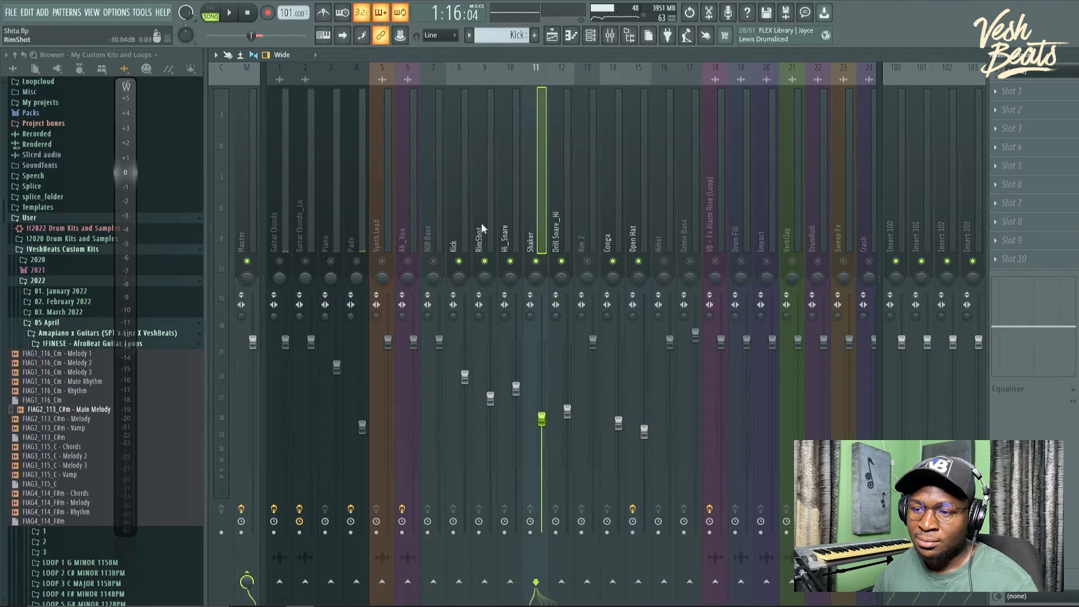
click(626, 231)
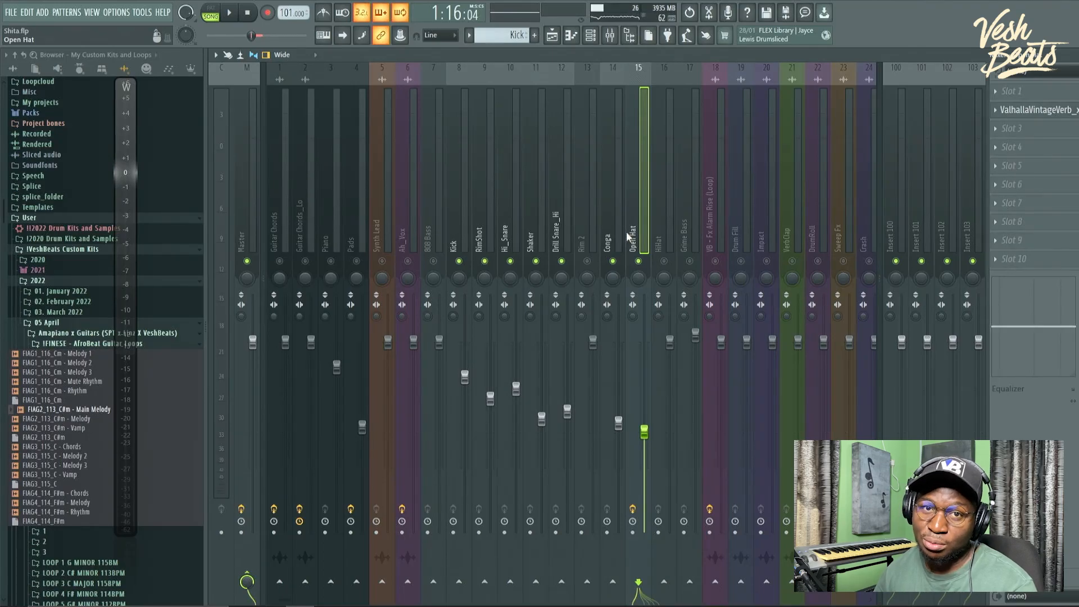
click(561, 236)
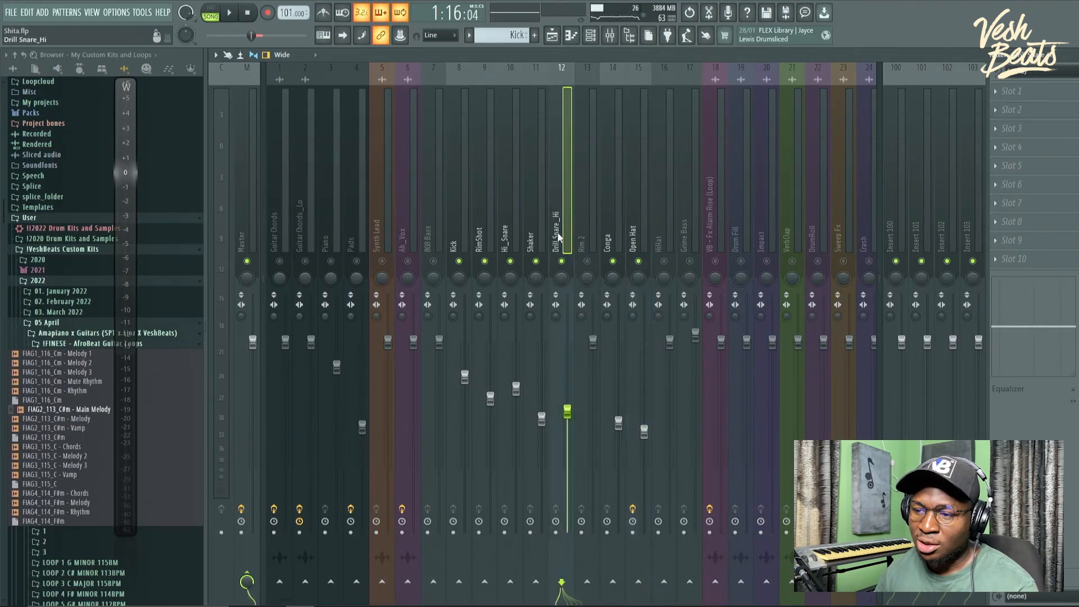
click(525, 228)
click(514, 220)
click(488, 221)
click(463, 223)
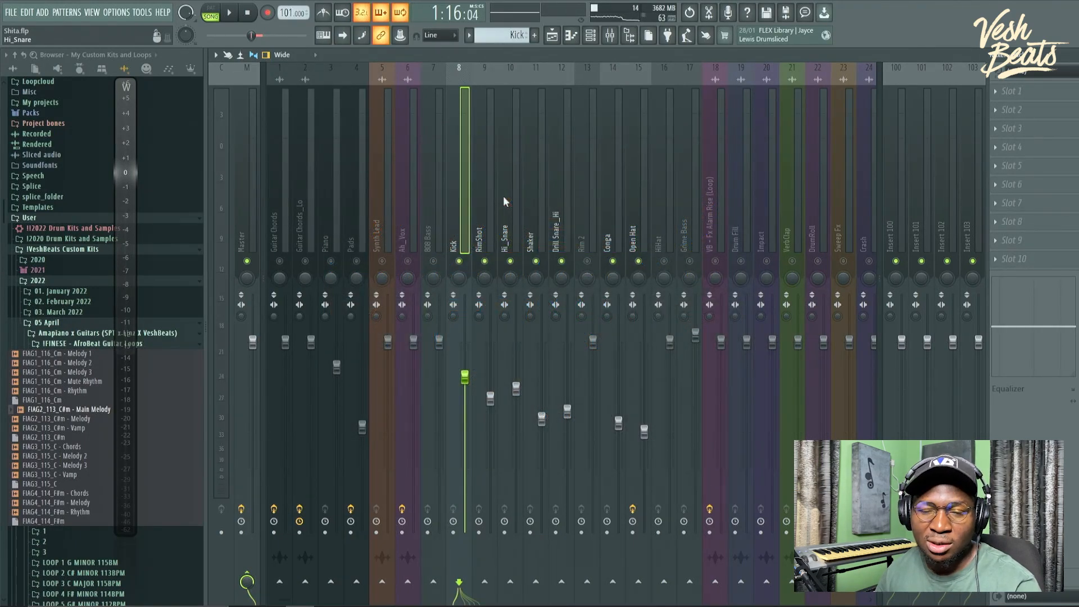
click(485, 227)
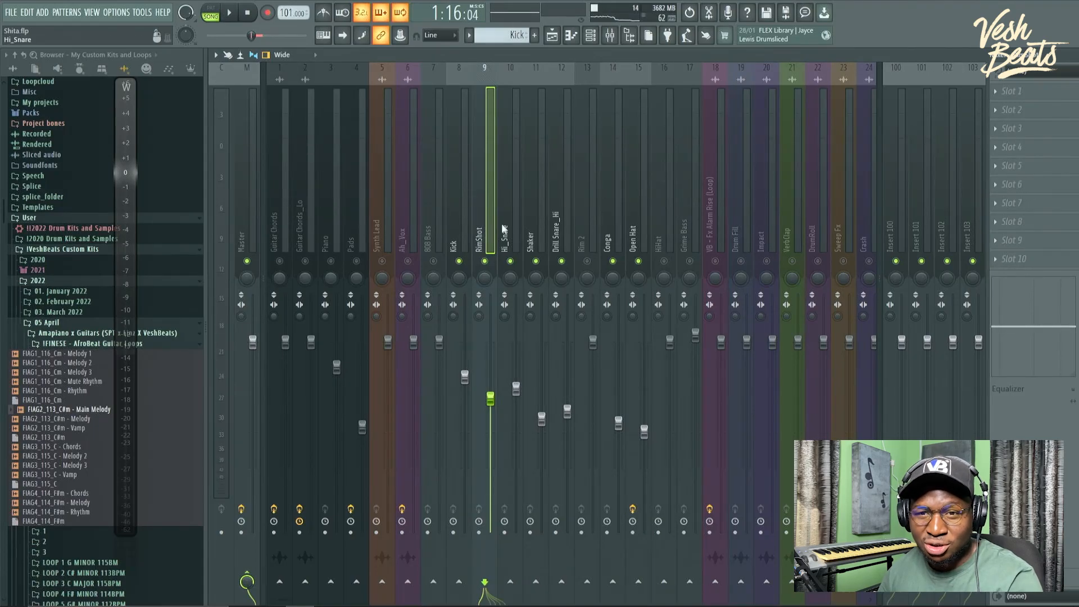
click(513, 228)
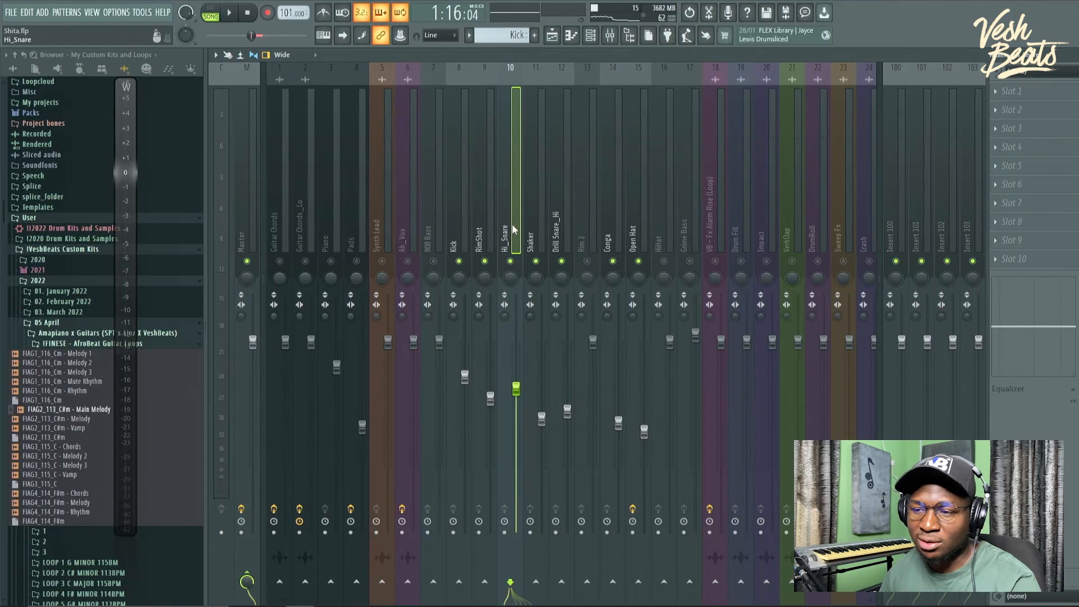
click(563, 216)
click(587, 216)
click(619, 220)
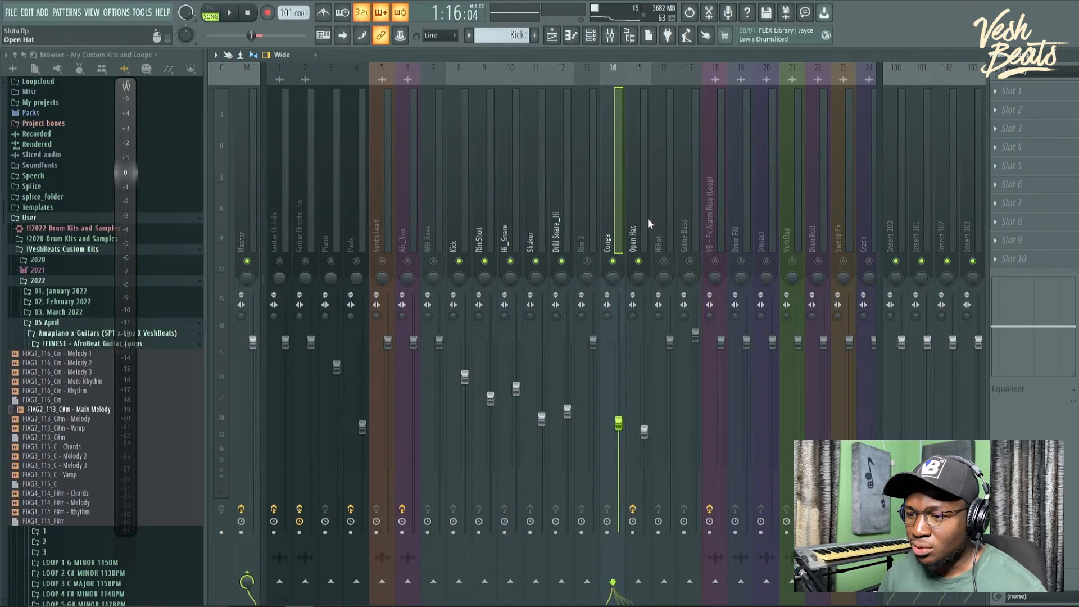
click(643, 218)
Step: Unmute the HiHat track, lower it to the Conga's level, and add ValhallaVintageVerb in slot 1 with the slot's mix level at 18%
key(space)
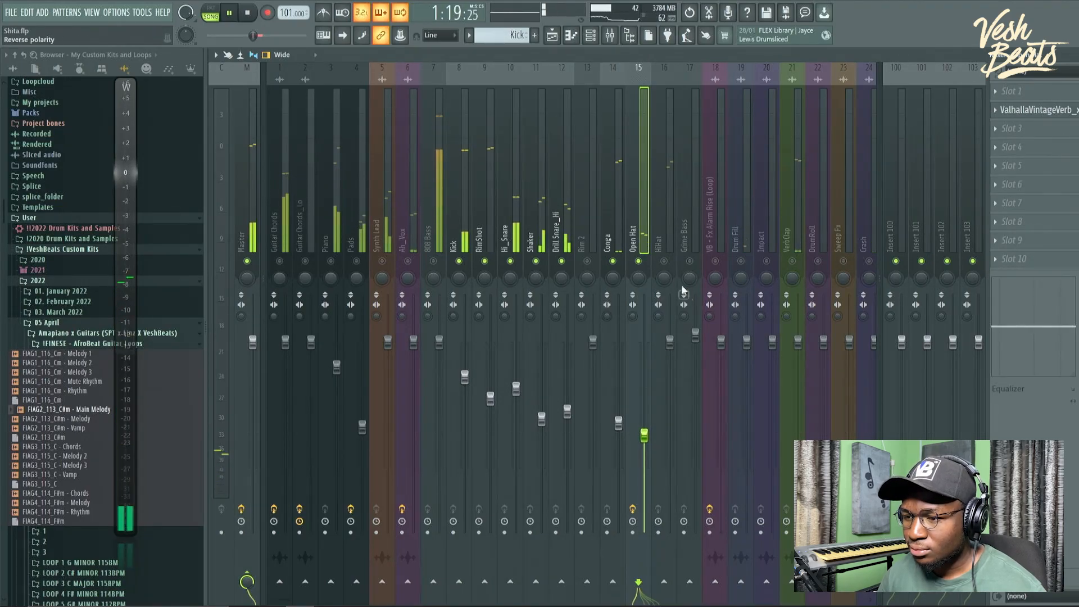
drag(669, 341, 670, 423)
click(1030, 99)
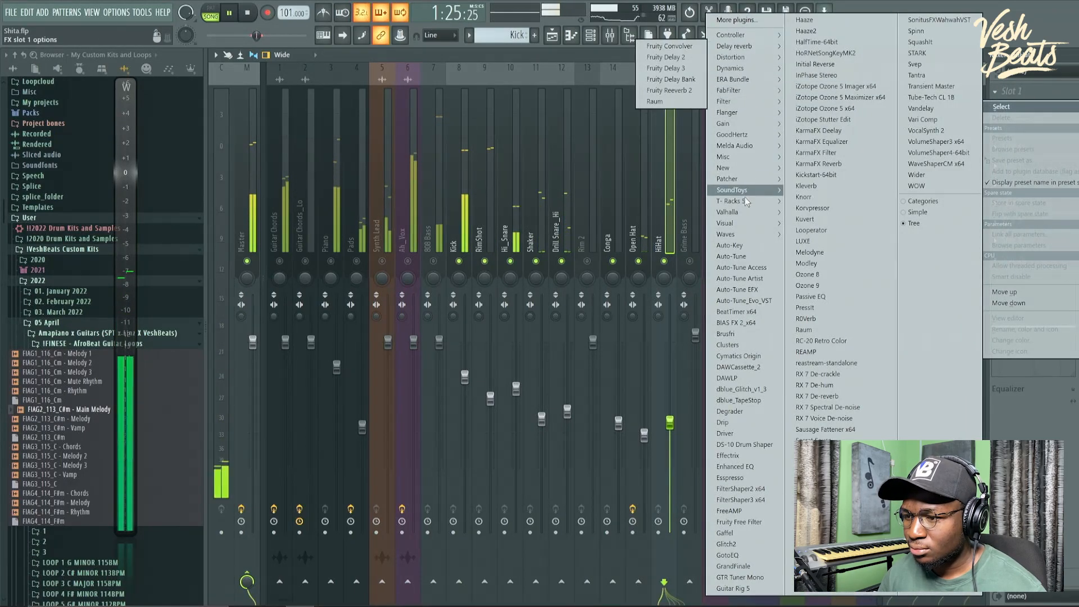
mouse_move(731, 212)
click(649, 289)
drag(307, 266, 377, 274)
click(816, 170)
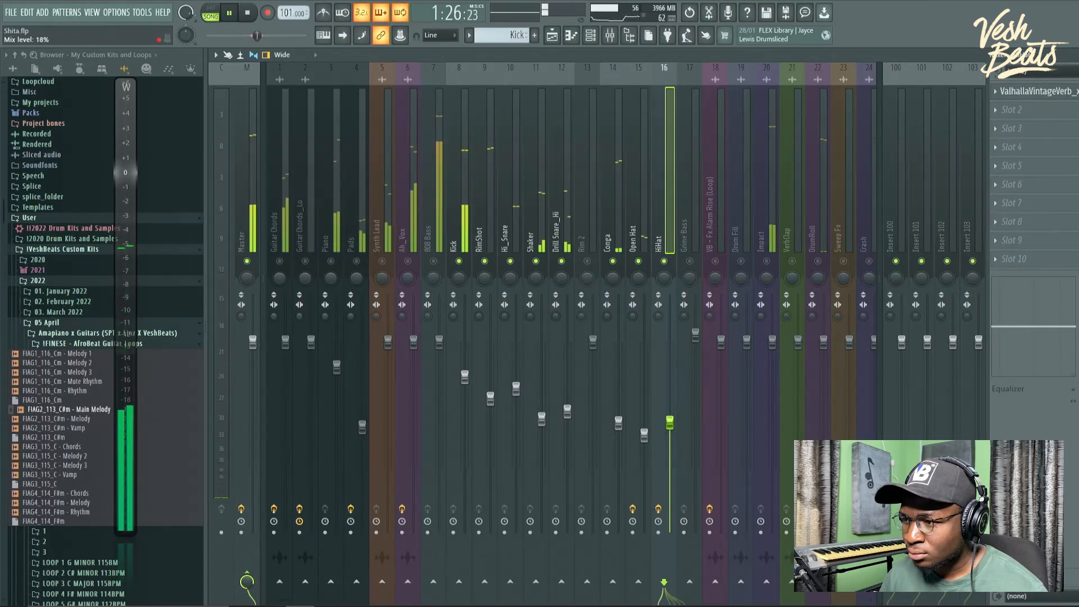
Step: Unmute the Impact and VerbClap tracks, lowering Impact to the Open Hat's level and VerbClap to about -19.4 dB
click(762, 326)
key(space)
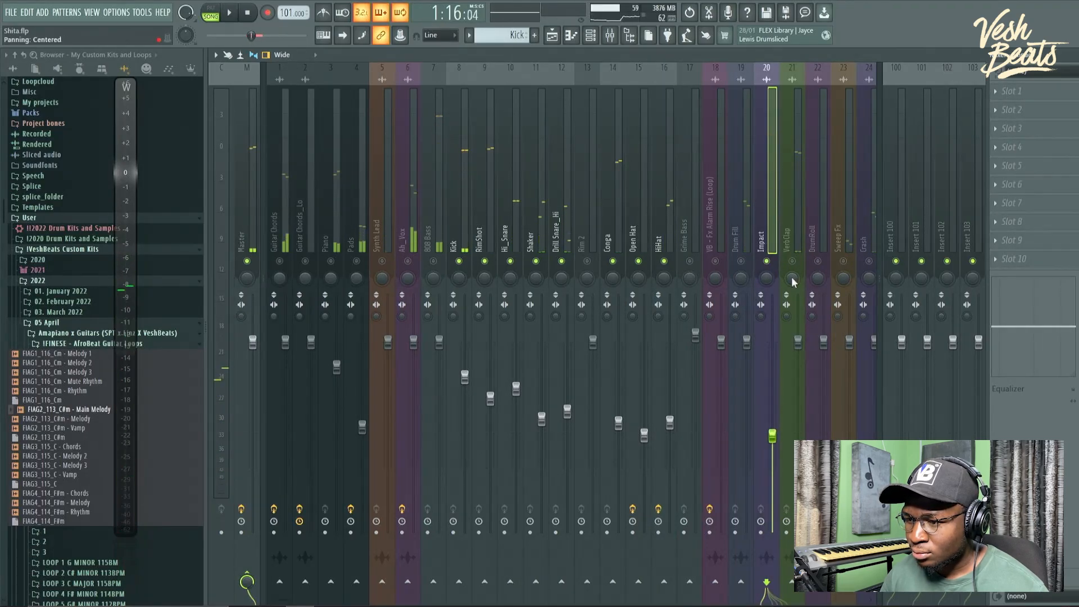
drag(797, 342, 798, 462)
key(space)
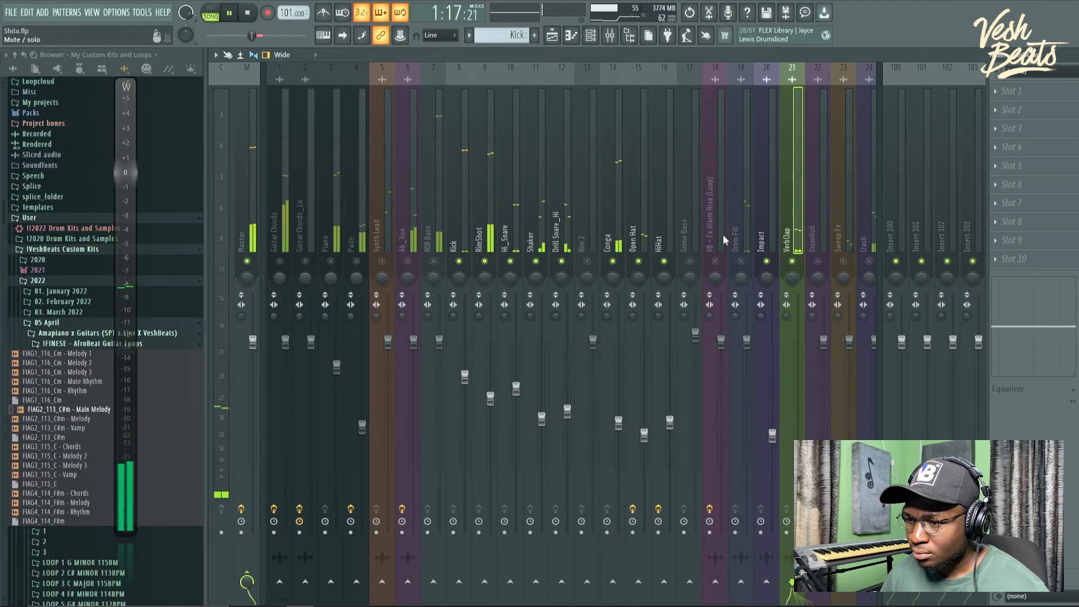
scroll(720, 180, down, 2)
key(space)
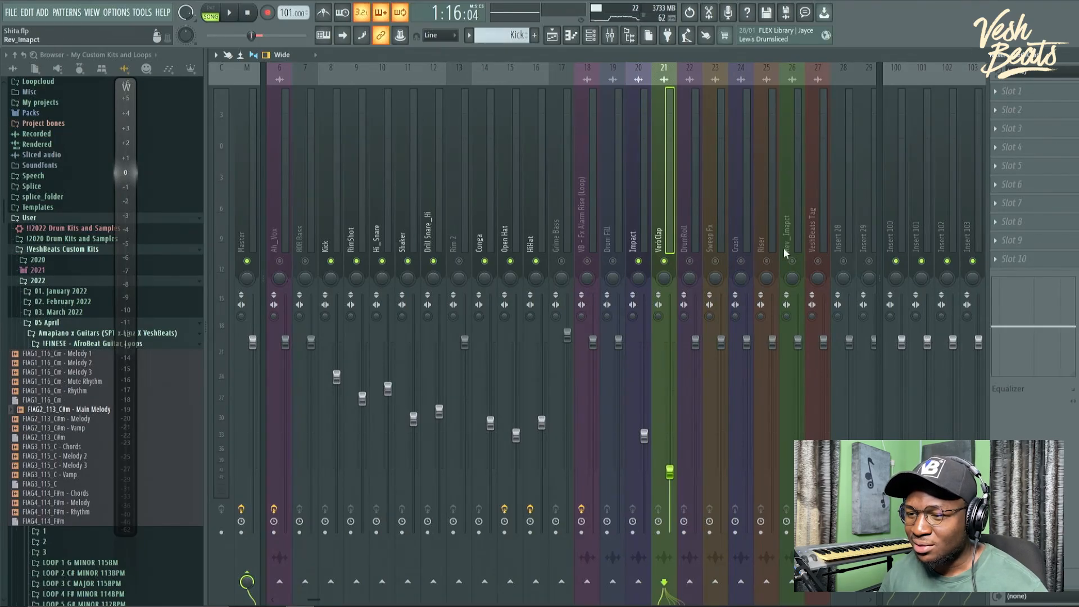
key(space)
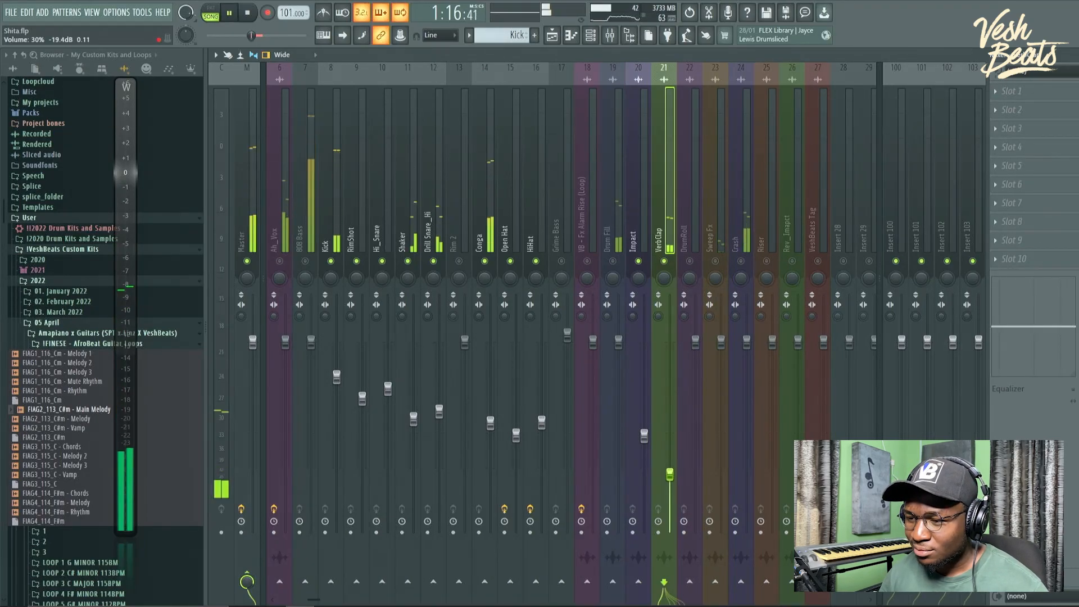
Step: Unmute the Crash track and lower its volume to the Impact's level, and bring the HiHat down slightly to match the Open Hat
key(space)
drag(746, 341, 746, 435)
key(space)
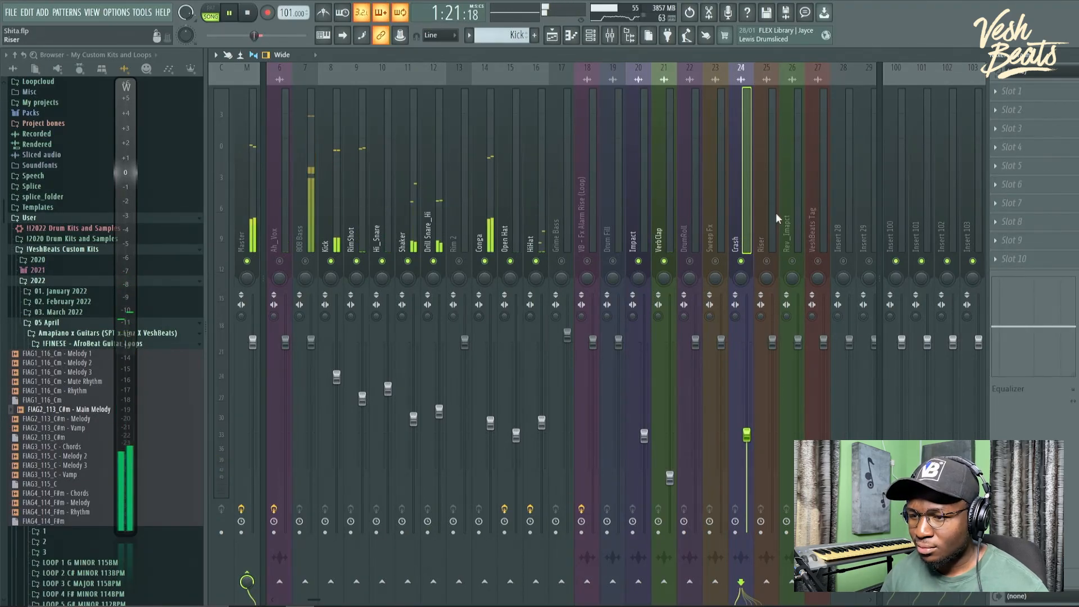
scroll(558, 347, right, 5)
scroll(558, 348, left, 10)
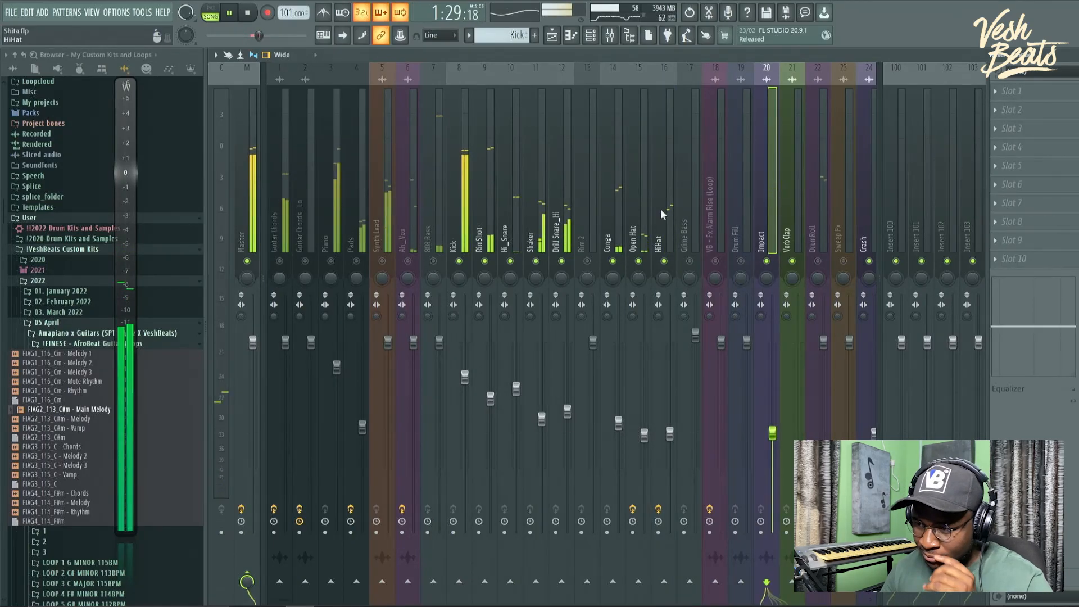
Step: Unmute the Sweep Fx track and set its volume slightly below the Crash's level
scroll(664, 184, right, 5)
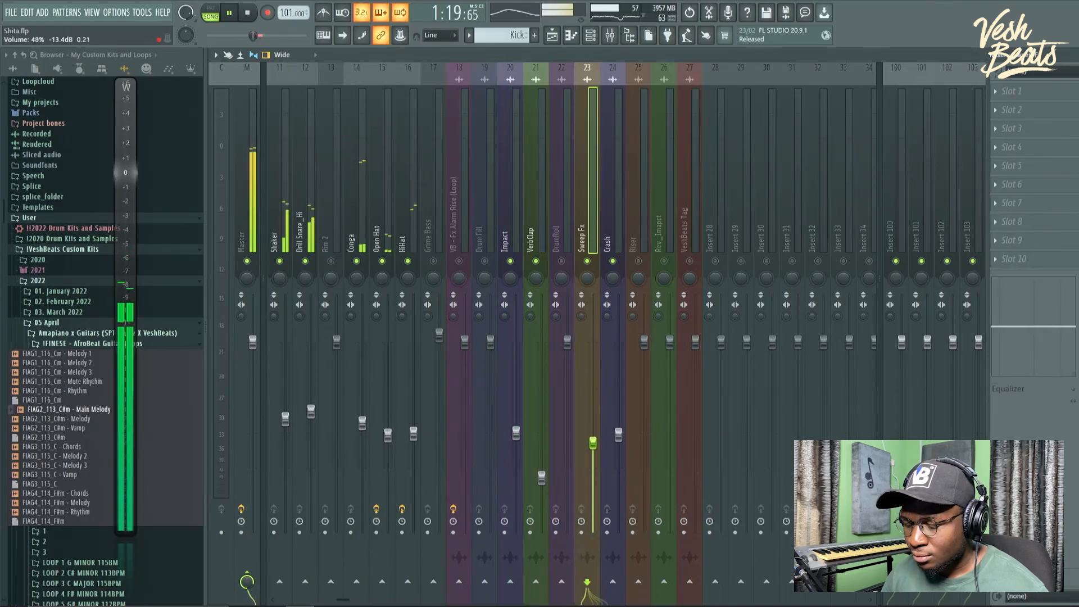
drag(593, 443, 595, 448)
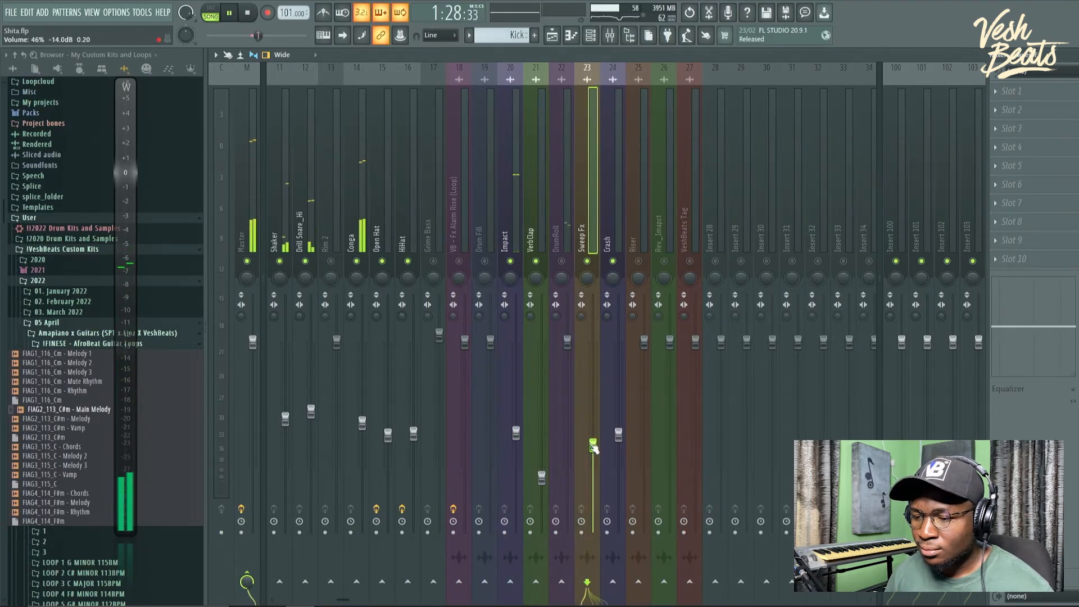
drag(593, 444, 593, 450)
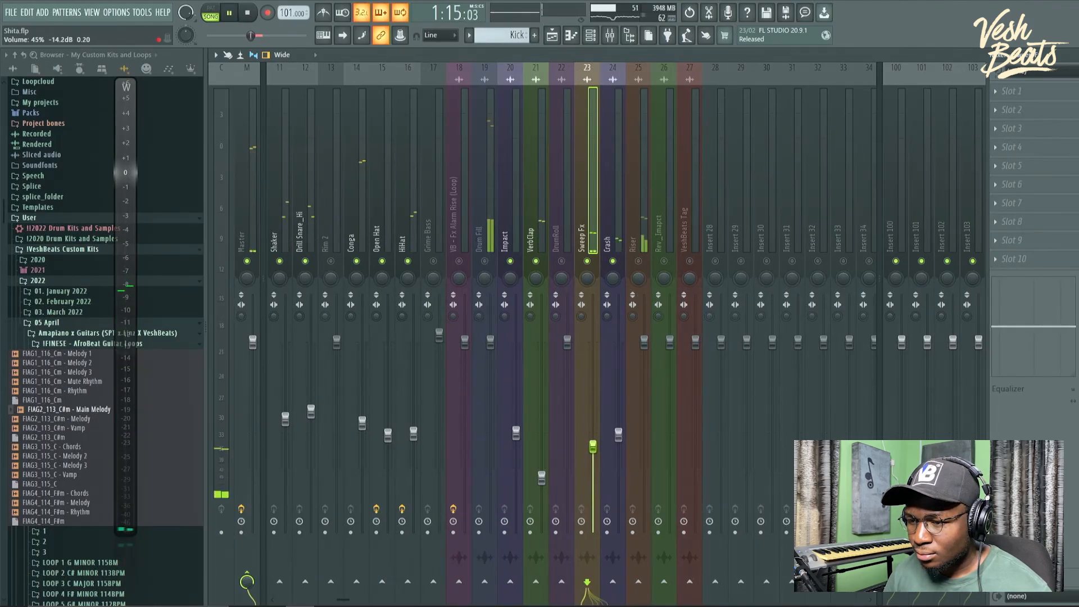
key(space)
key(space)
drag(594, 445, 593, 439)
Step: Unmute the Riser and Drum Fill tracks, lowering Riser to about -15.3 dB and Drum Fill to just below the Impact's level
click(638, 261)
drag(644, 342, 645, 449)
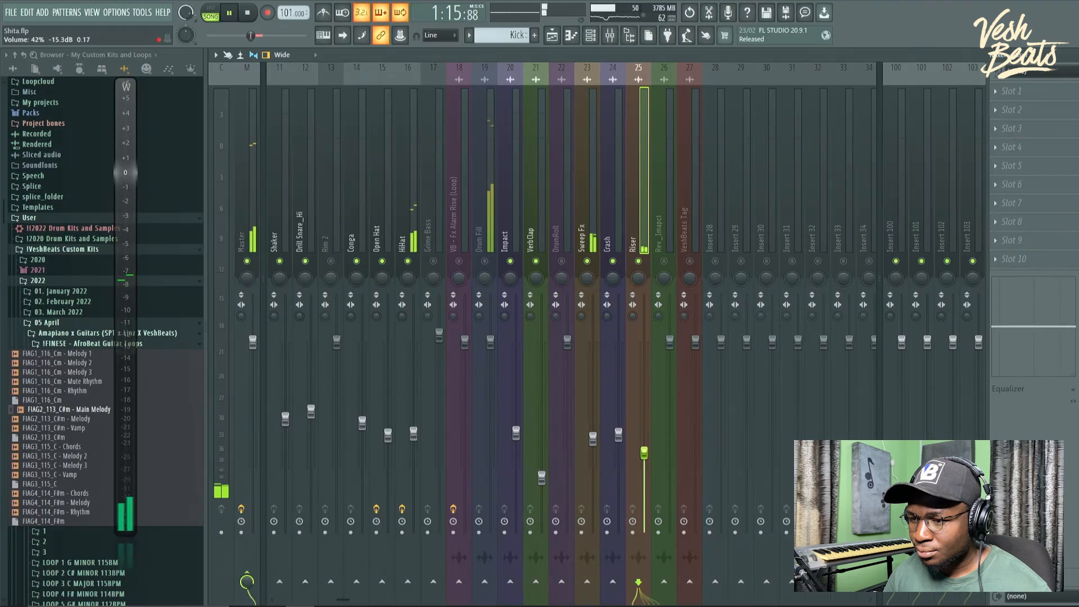
click(485, 261)
drag(490, 341, 491, 382)
drag(490, 418, 491, 437)
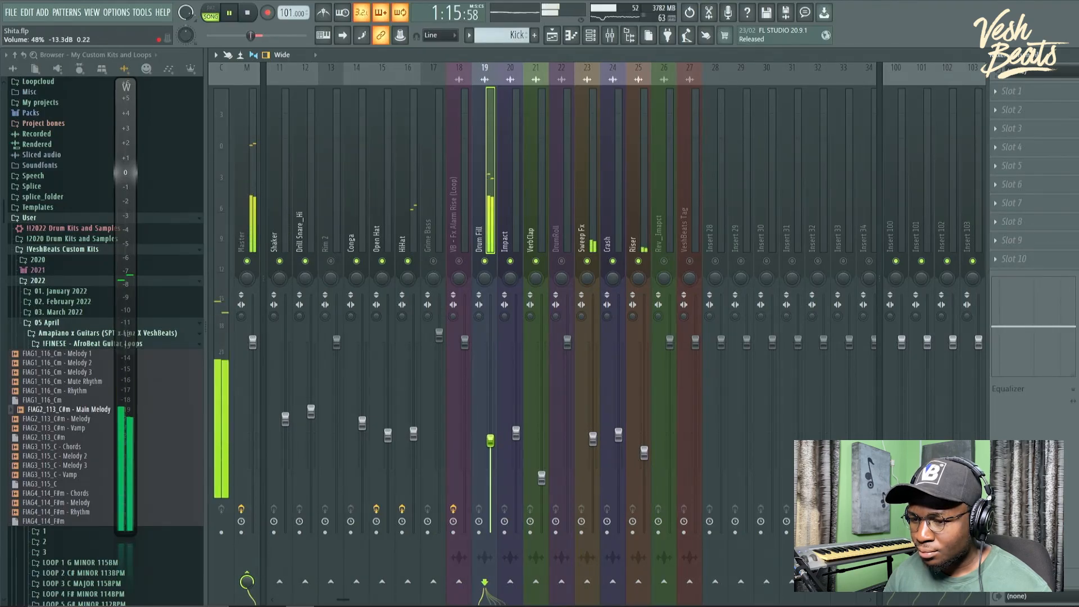
drag(491, 441, 490, 437)
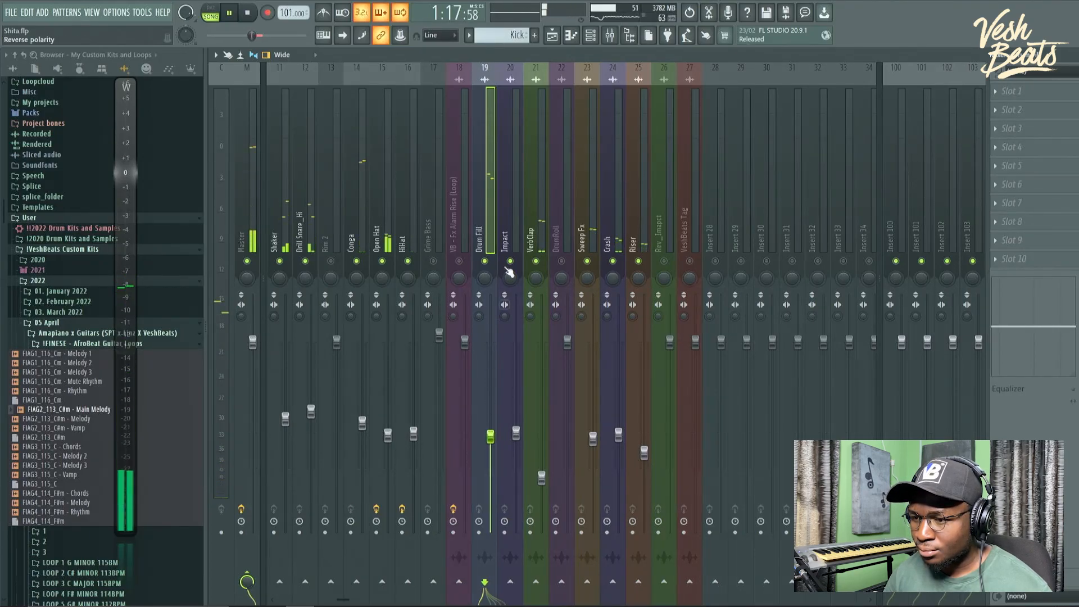
Step: Replay the chorus from bar 33 and check the balance of the drums and effects in the mixer
click(552, 35)
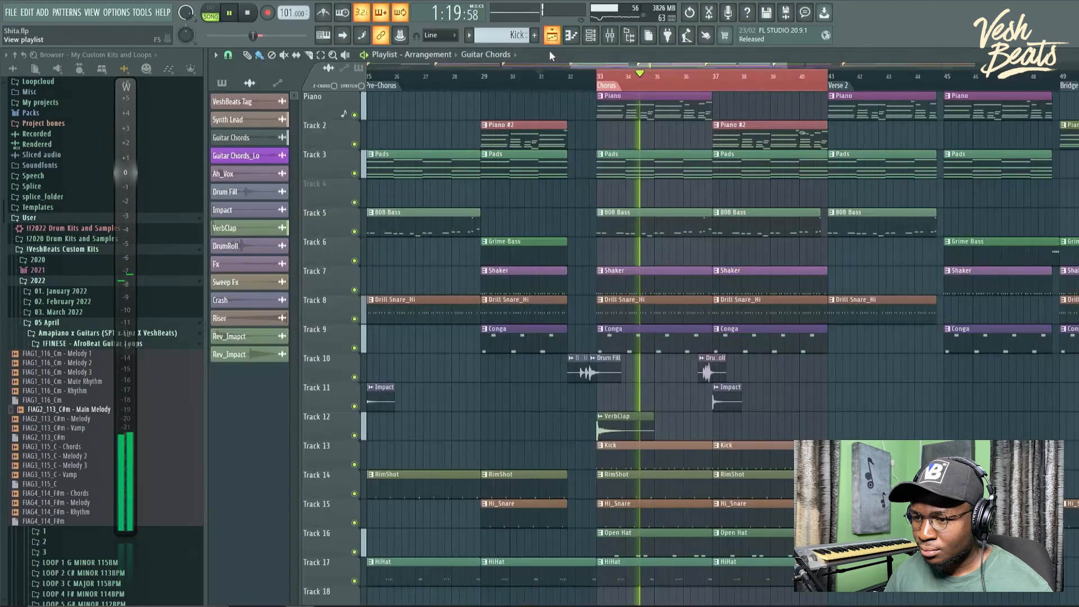
click(597, 77)
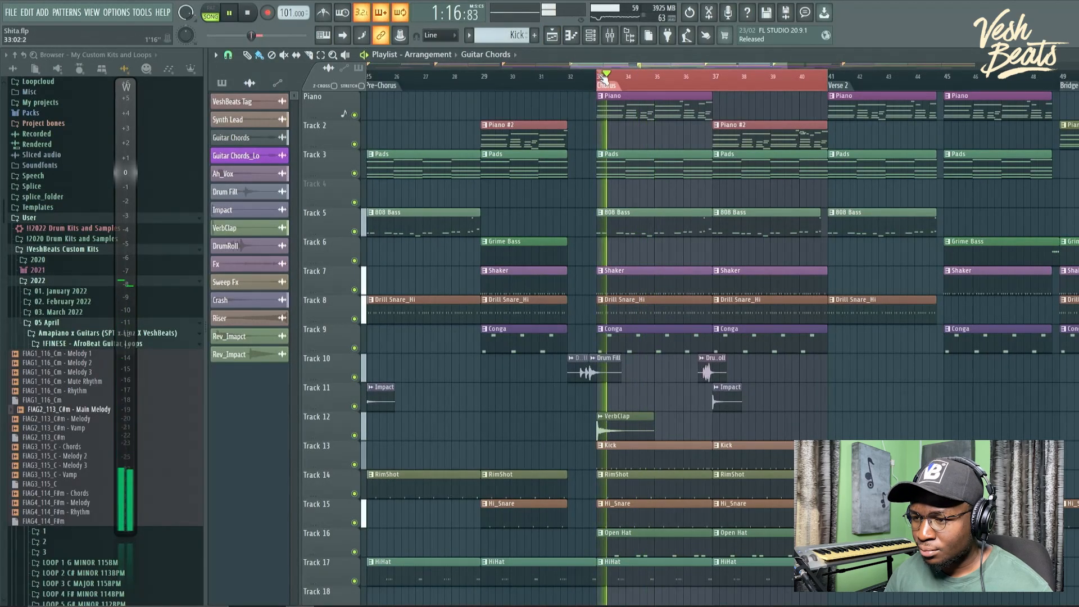
click(613, 34)
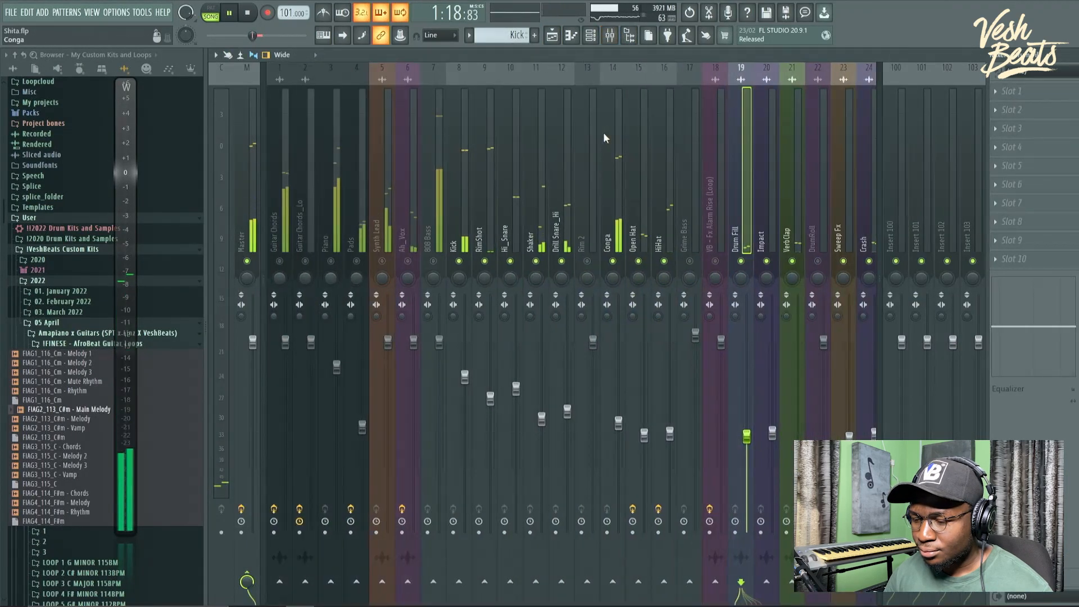
scroll(626, 145, left, 5)
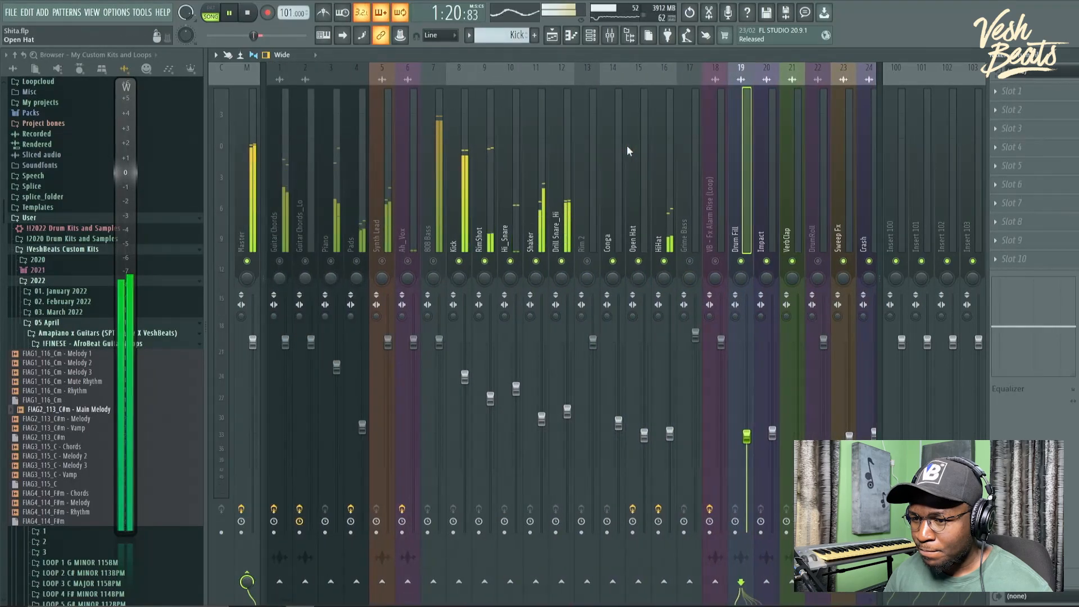
key(space)
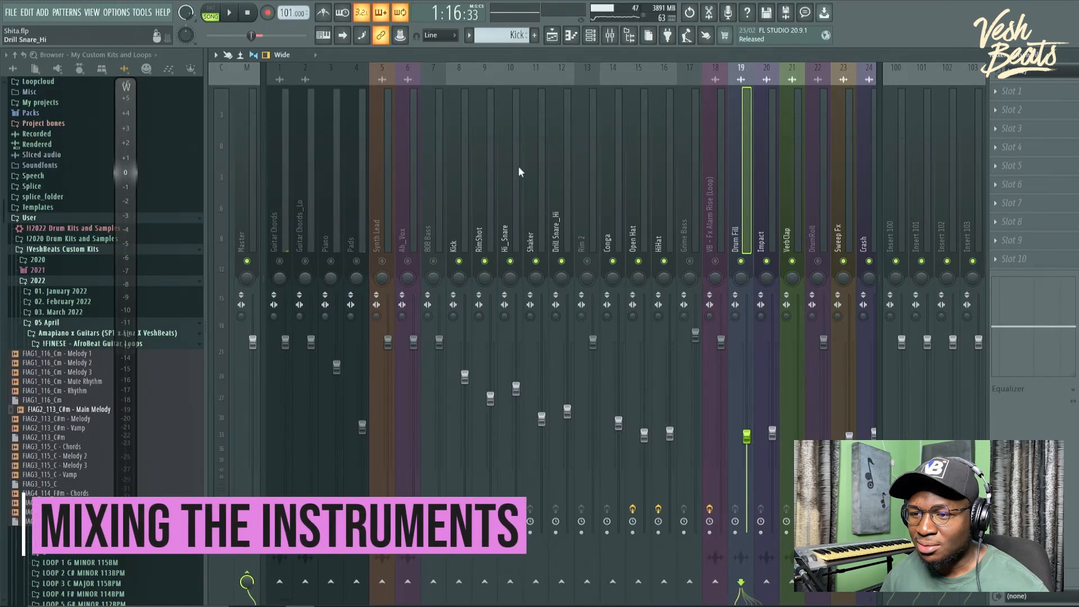
Step: Unmute the Guitar Chords track, pull its volume all the way down, and bring it up to about -7.6 dB against the drums
click(362, 180)
key(space)
click(282, 222)
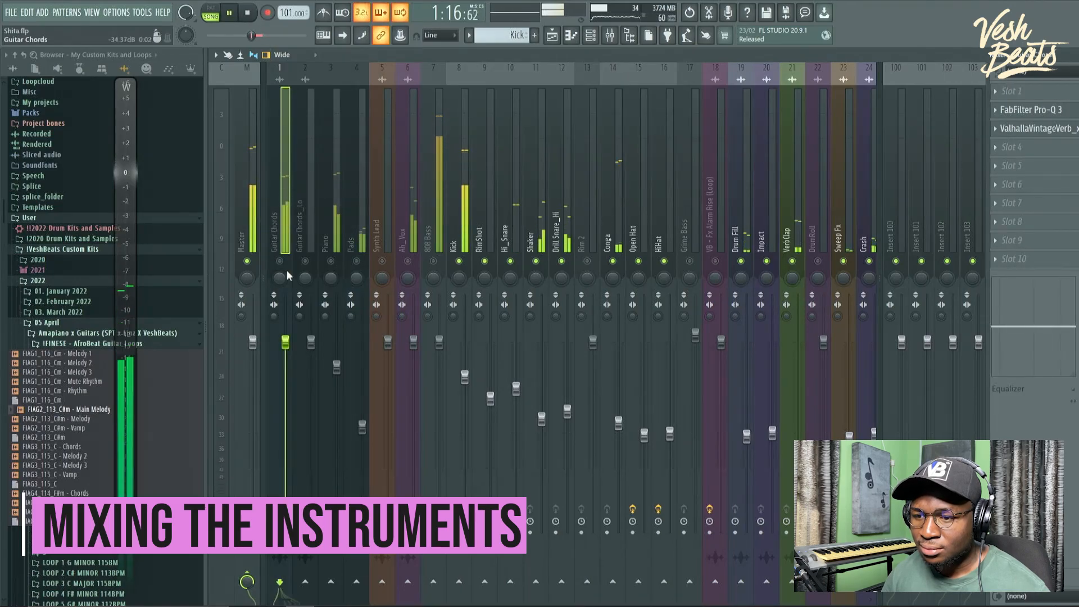
key(space)
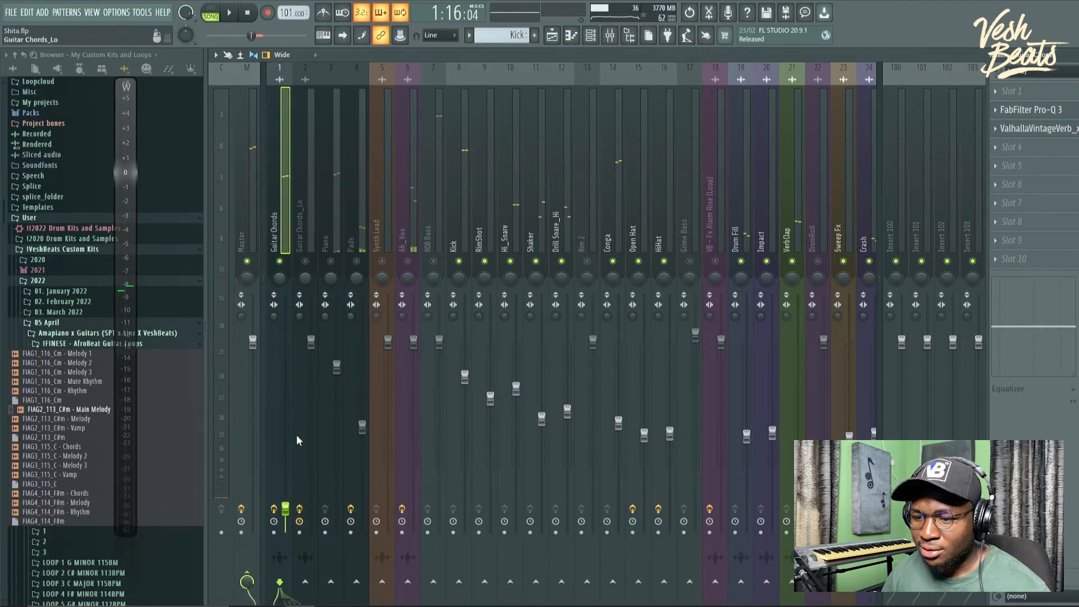
key(space)
drag(285, 509, 286, 415)
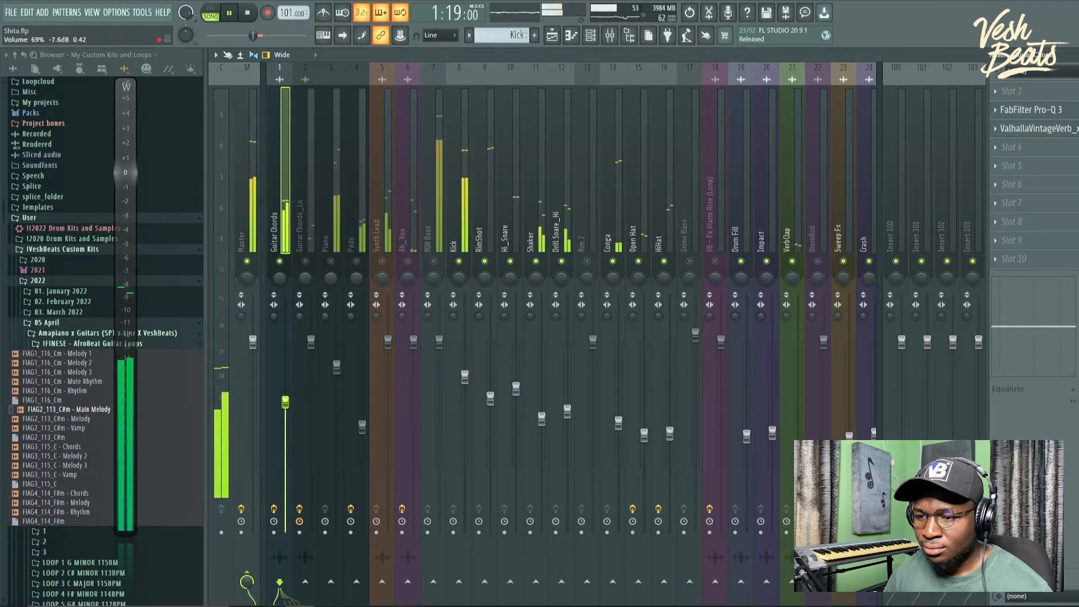
key(space)
Step: Unmute the Piano track and lower its volume to about -11.8 dB
drag(336, 366, 337, 431)
key(space)
key(space)
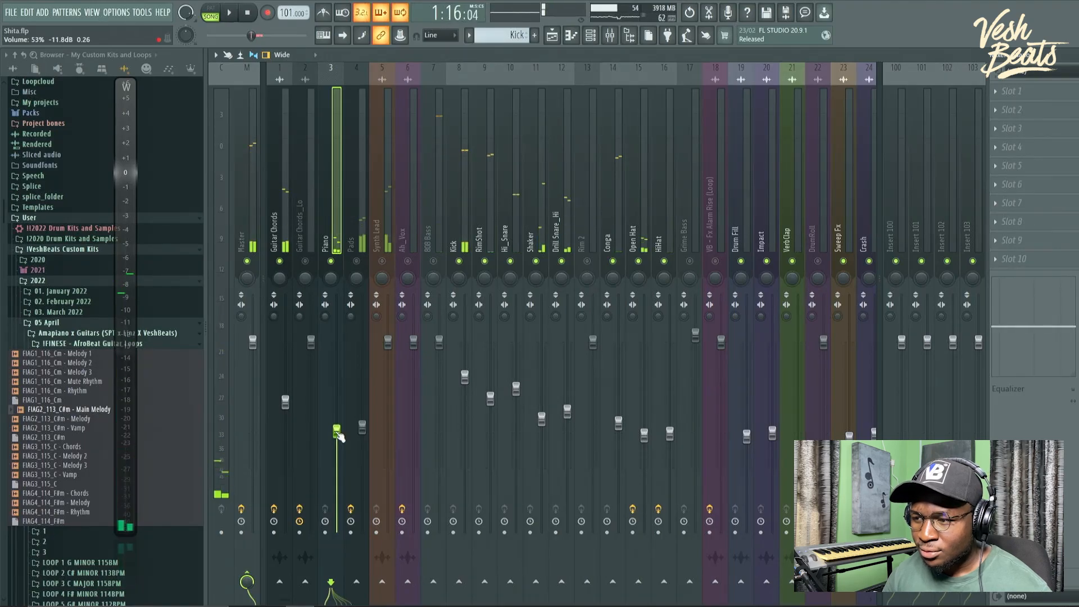
Step: Add FabFilter Pro-Q 3 to slot 1 of the Piano track with a 30 dB/oct low cut at about 112.5 Hz and a high cut at the top end
click(1007, 93)
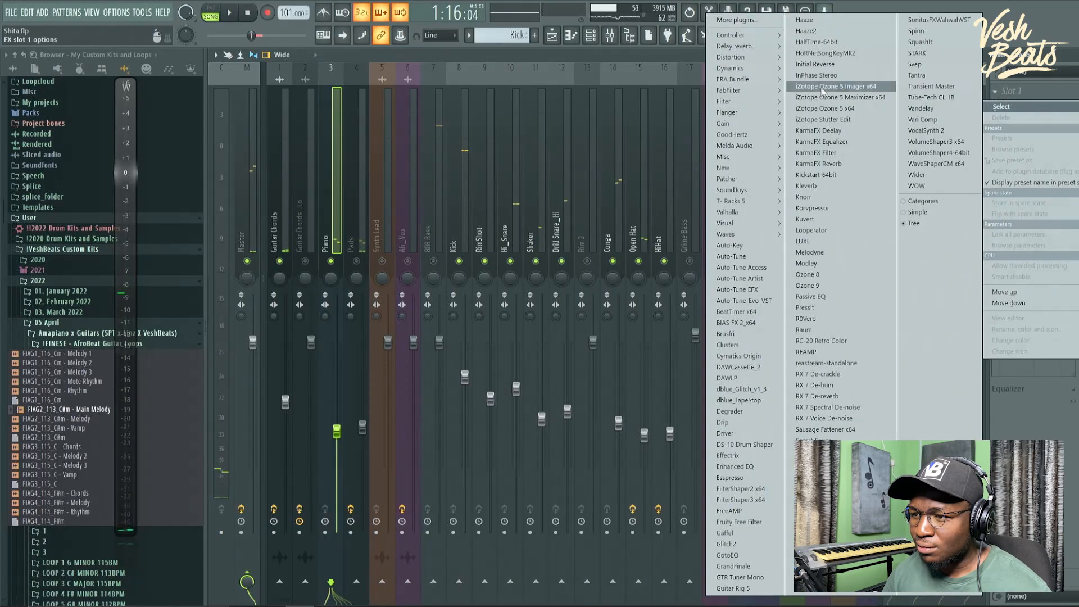
mouse_move(755, 93)
click(654, 179)
drag(225, 256, 397, 259)
key(space)
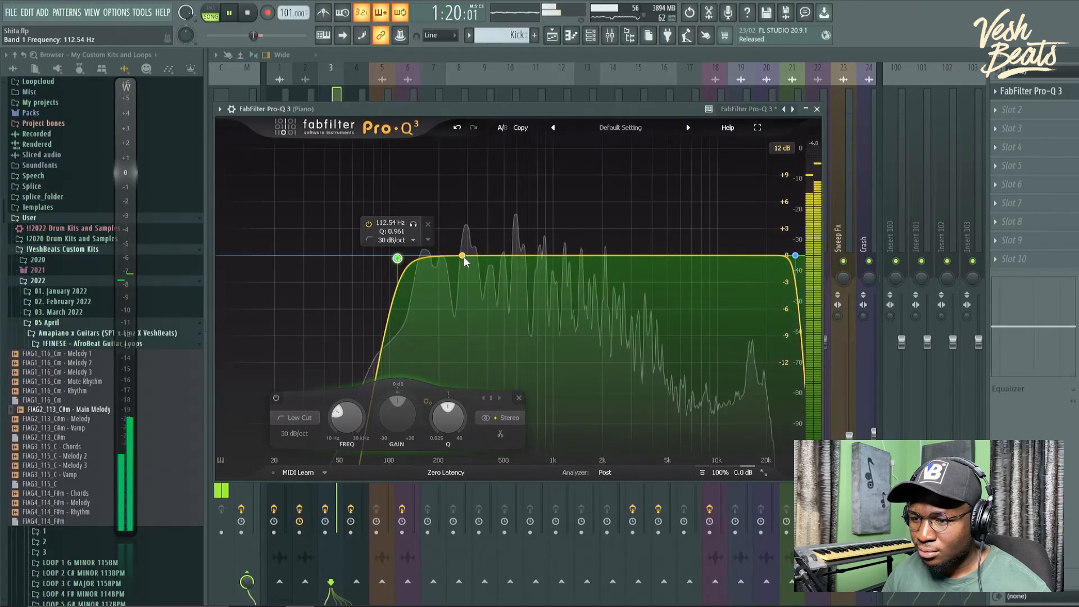
Step: Shape the piano EQ with a -1.70 dB bell at about 286 Hz and a +1.04 dB bell at about 1186 Hz
drag(464, 257, 465, 274)
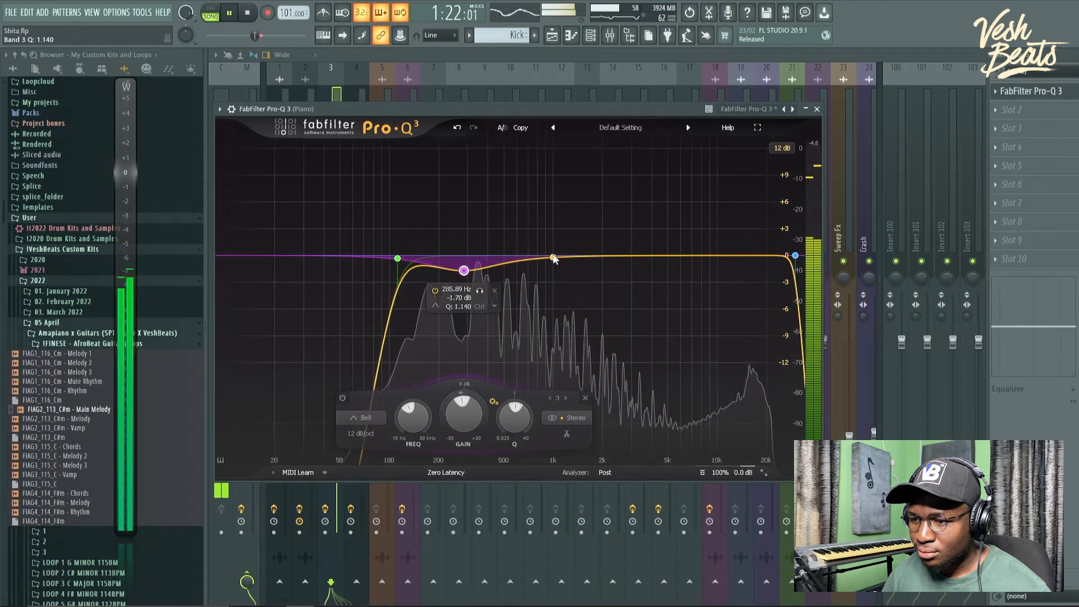
drag(560, 256, 566, 246)
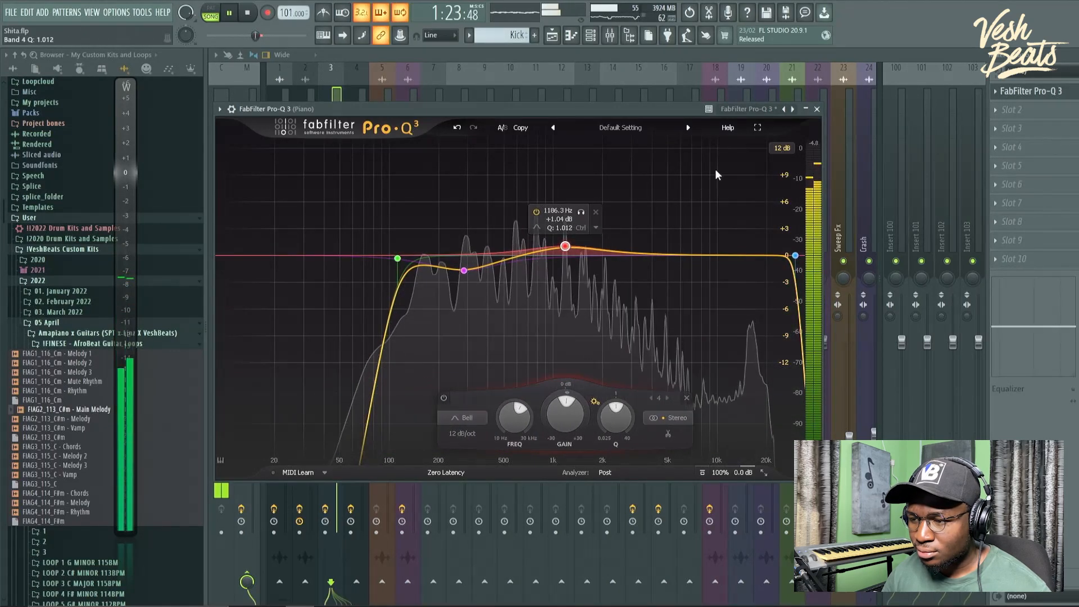
Step: Balance the volumes of the Piano at about -11.2 dB, the Pads at about -14.8 dB and the unmuted Synth Lead at about -11.9 dB
click(817, 109)
drag(337, 430, 362, 455)
key(space)
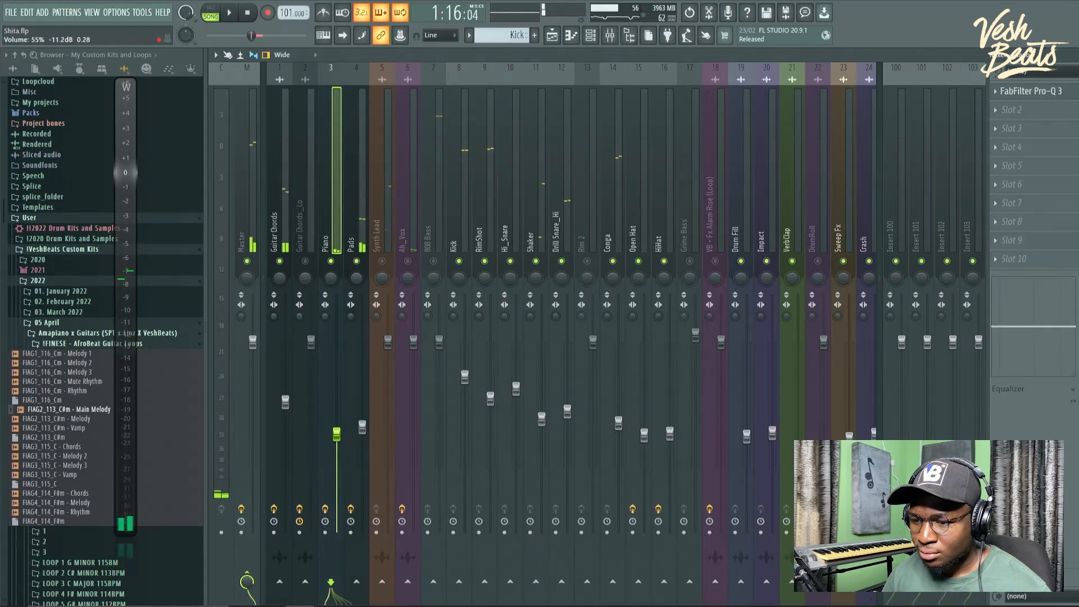
key(space)
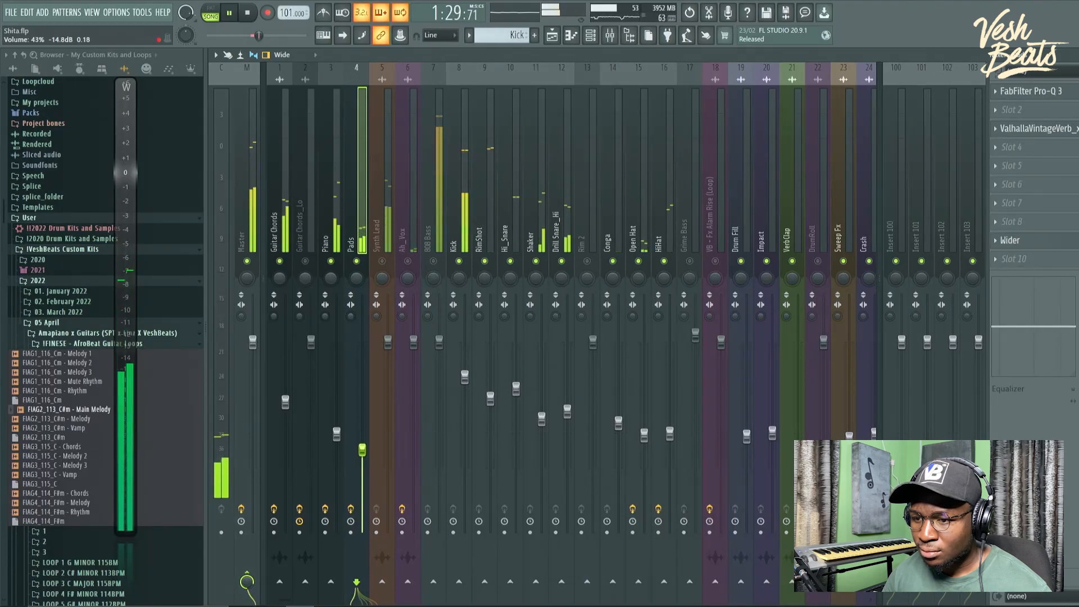
click(383, 262)
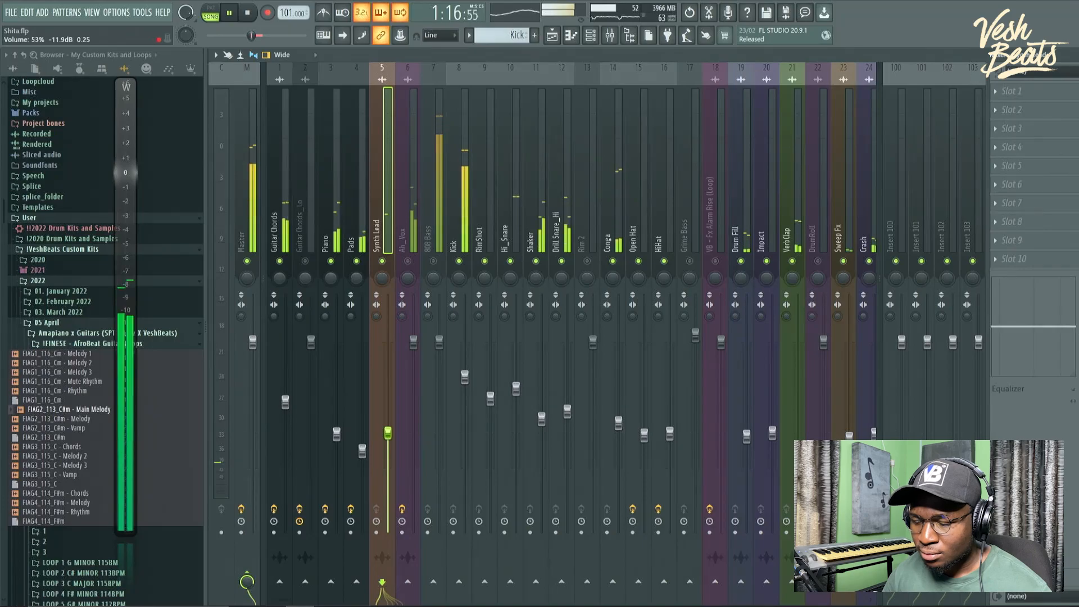
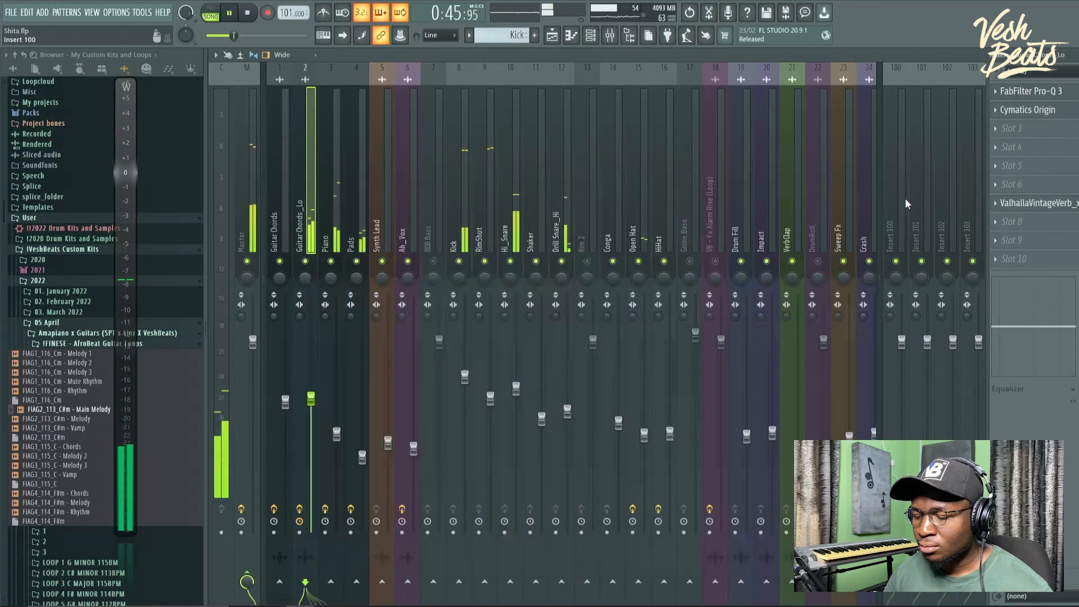
Step: Review the FabFilter Pro-Q 3 and Cymatics Origin settings on the Guitar Chords_Lo track
click(908, 200)
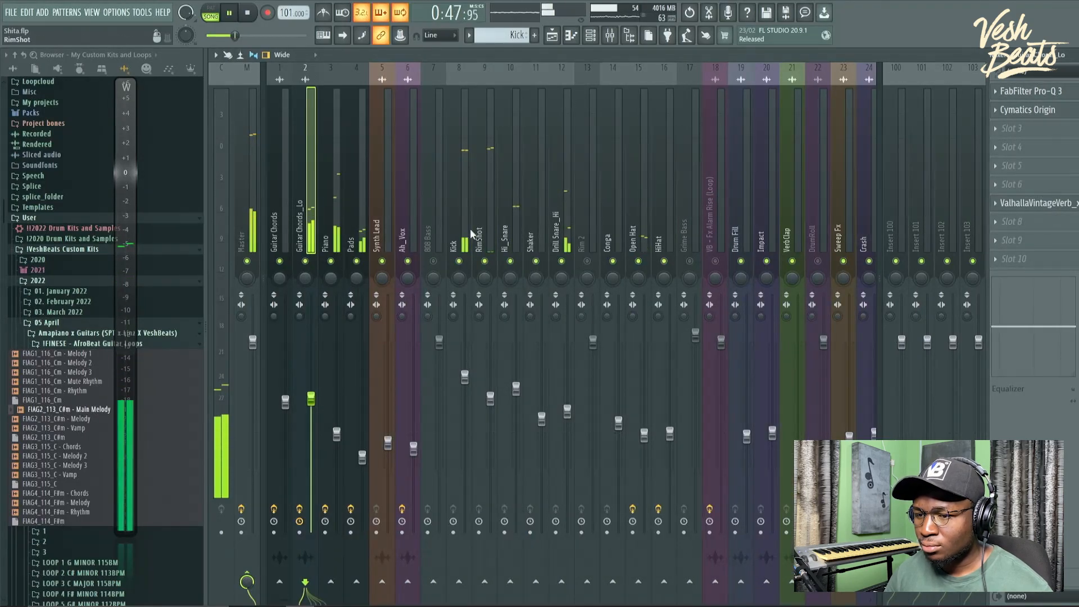
key(space)
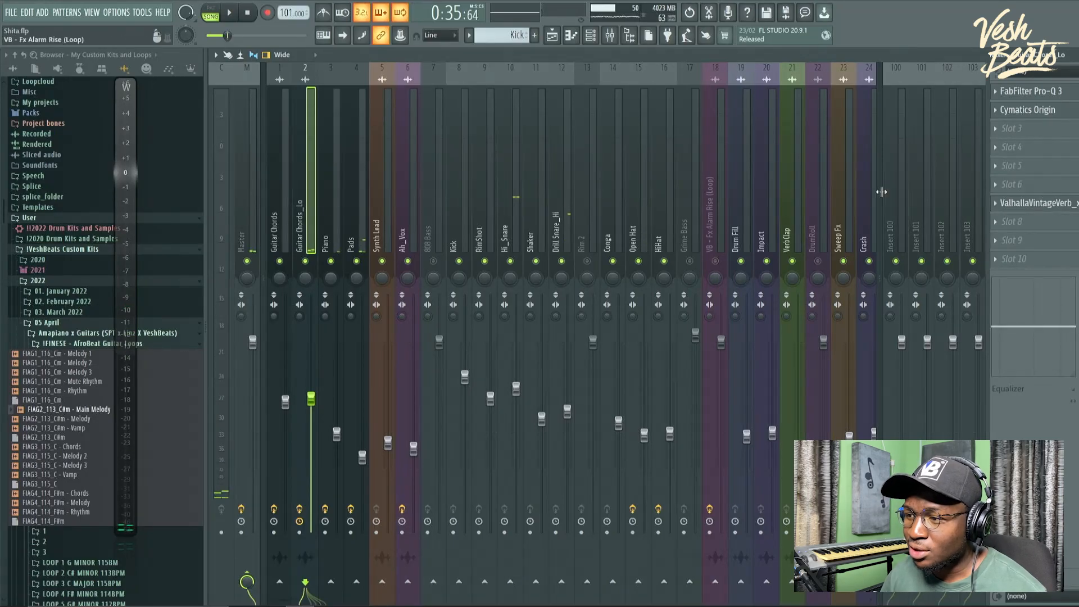
click(1049, 97)
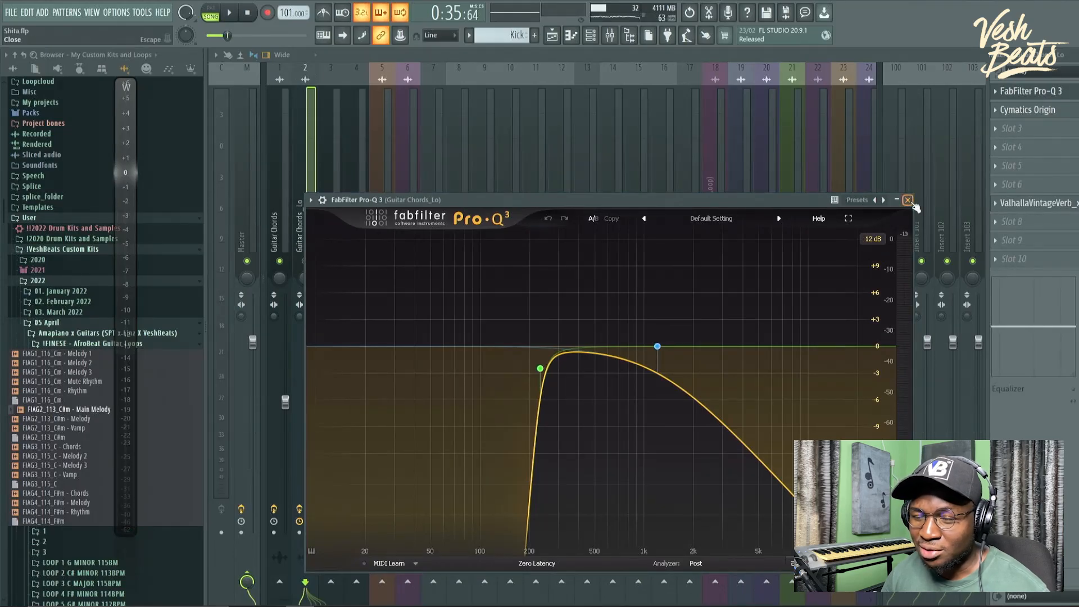
click(908, 200)
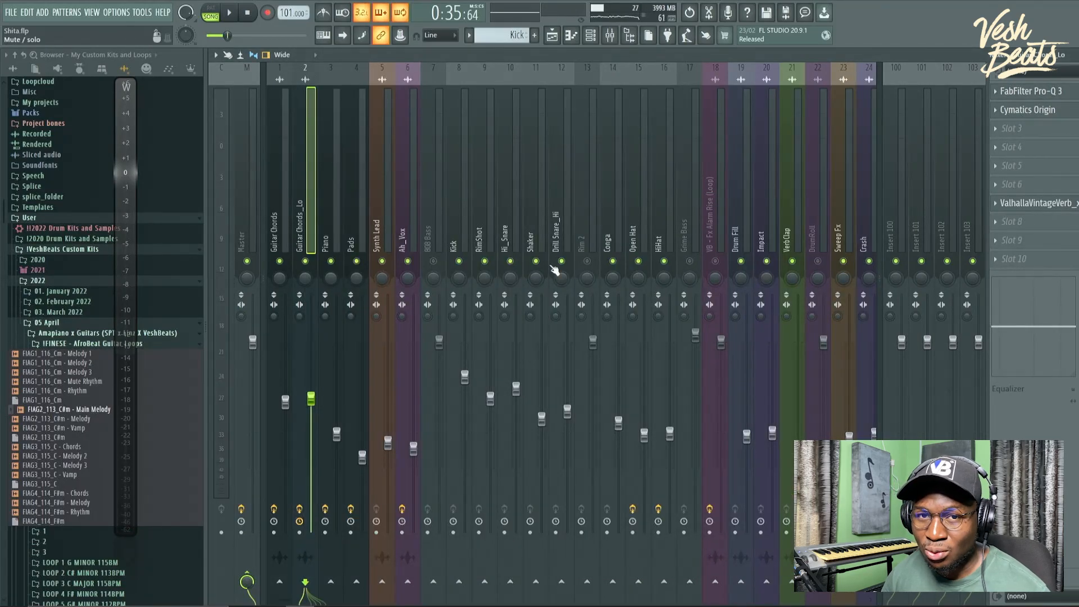
click(1027, 113)
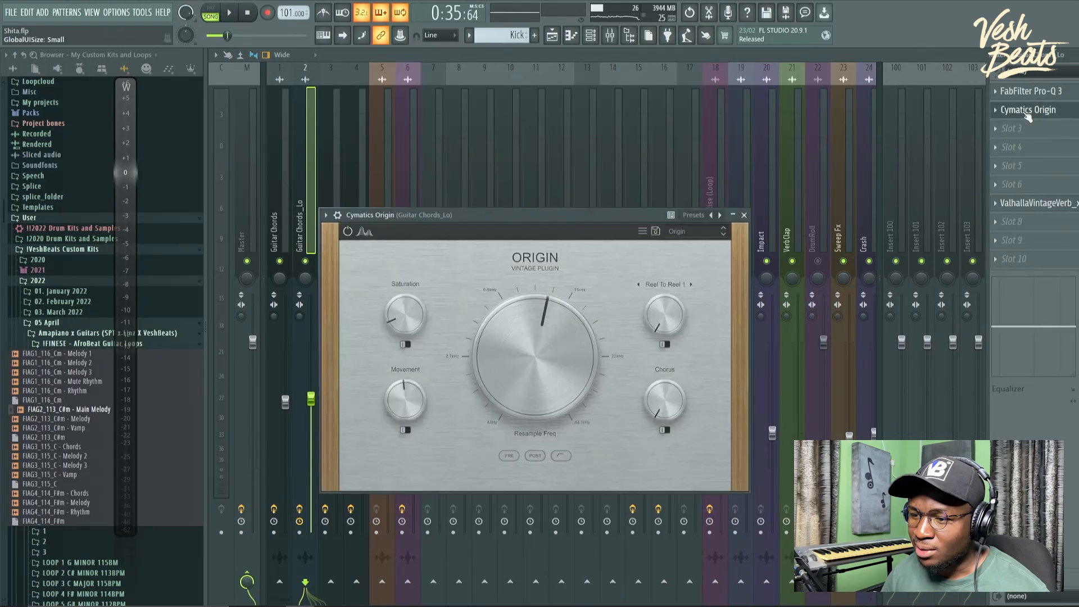
click(744, 216)
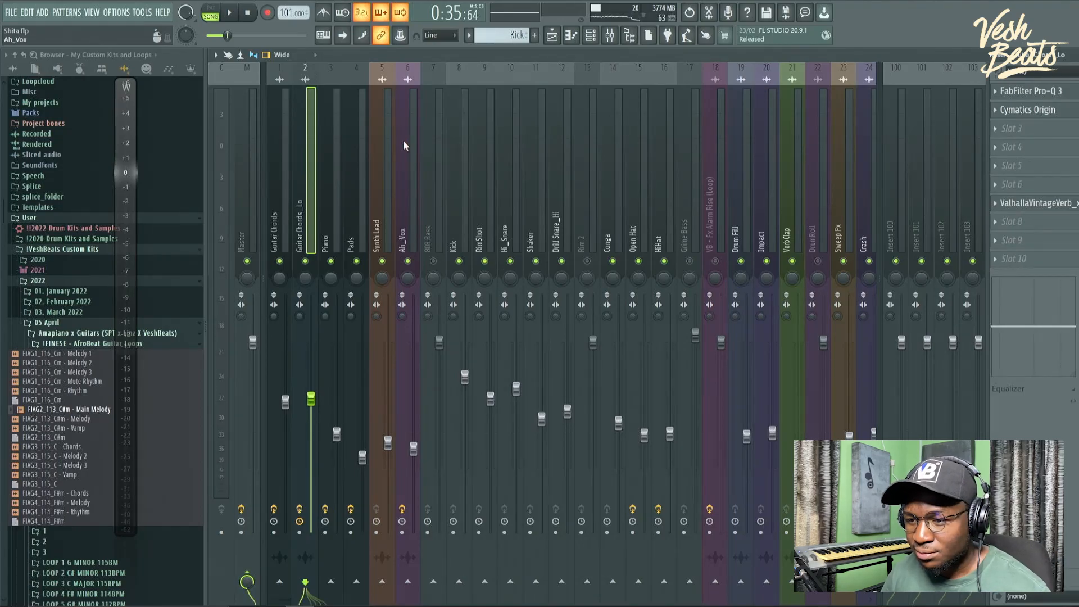
Step: Play the first chorus from around bar 12, unmute the DrumRoll track and lower its volume to about -11.8 dB
key(space)
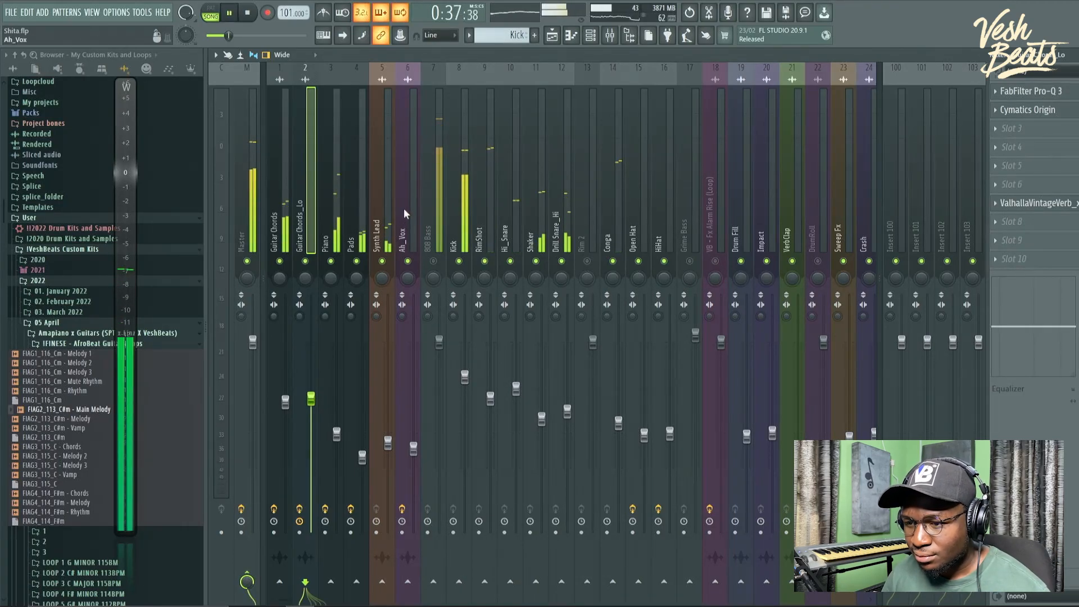
key(F5)
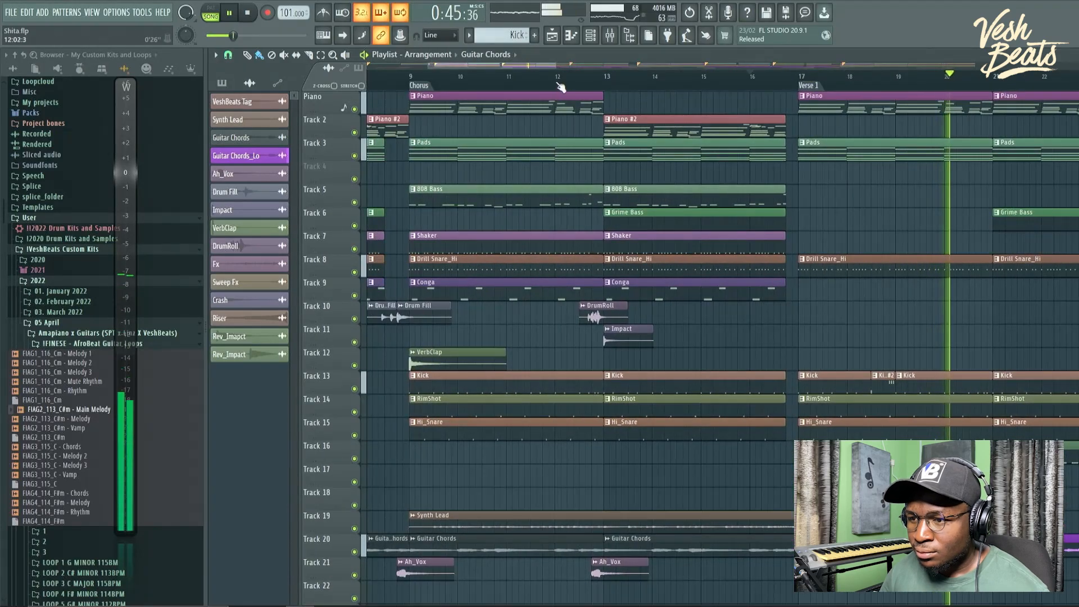
click(561, 78)
key(F9)
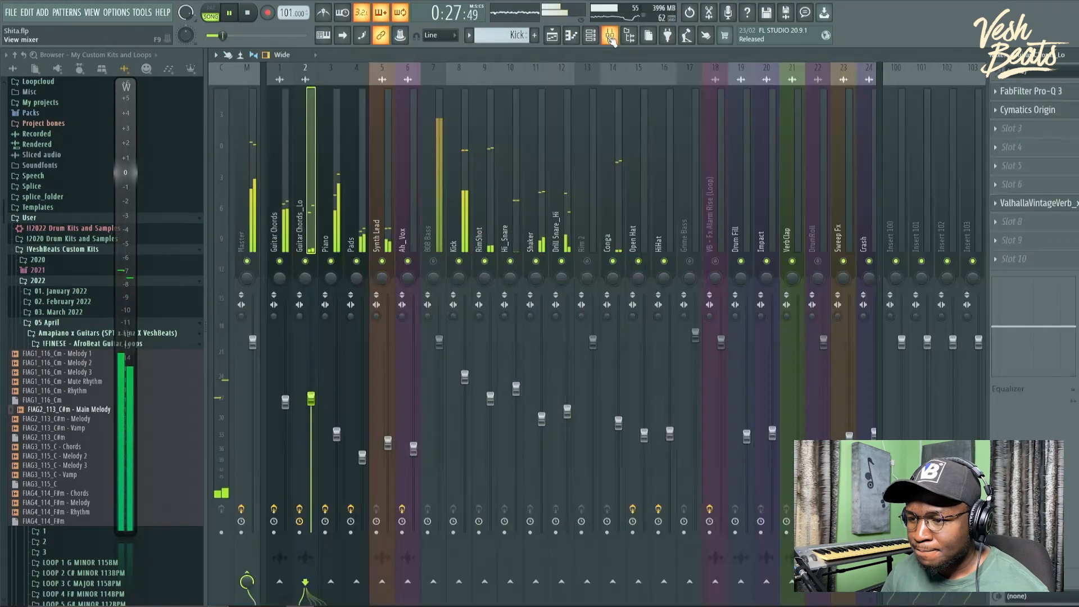
scroll(598, 230, right, 5)
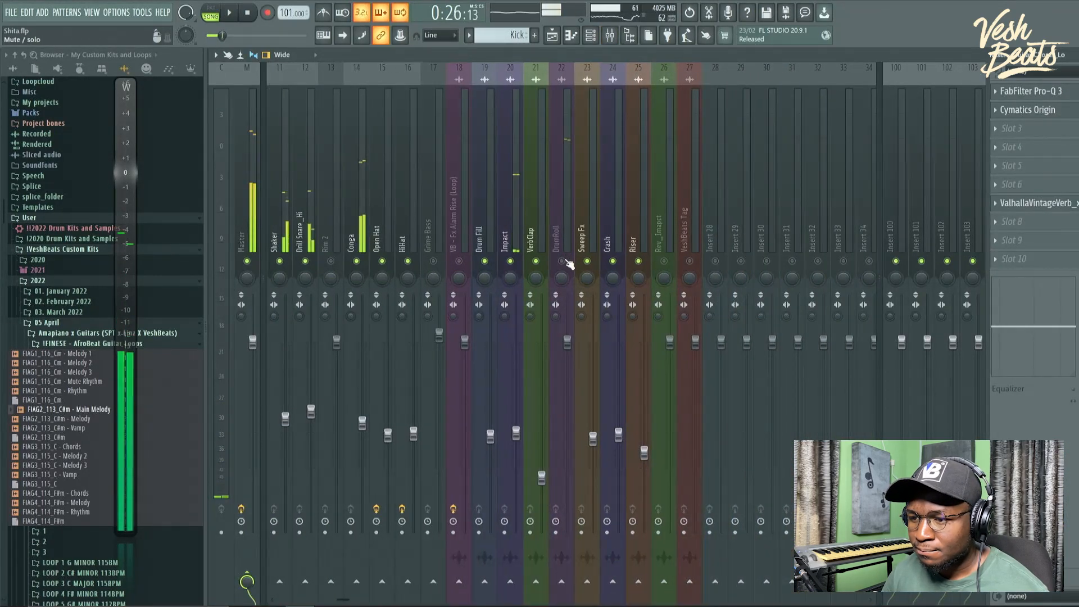
drag(567, 341, 568, 430)
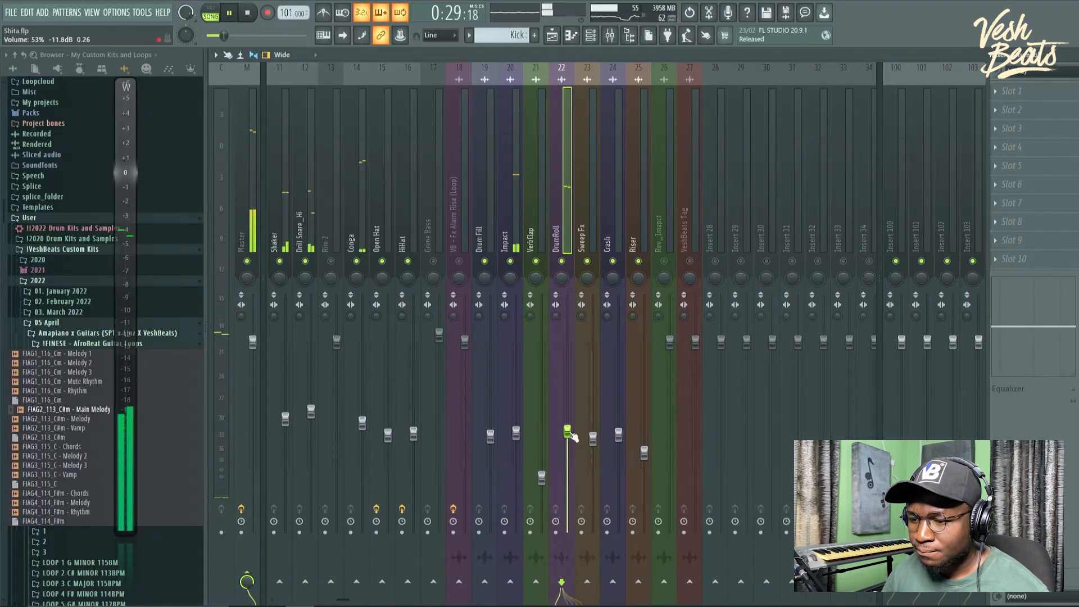
Step: Unmute and lower the 808 Bass and Grime Bass, and add FabFilter Pro-Q 3 to the 808 Bass with low and high cuts at the spectrum's ends
scroll(441, 270, left, 5)
click(440, 270)
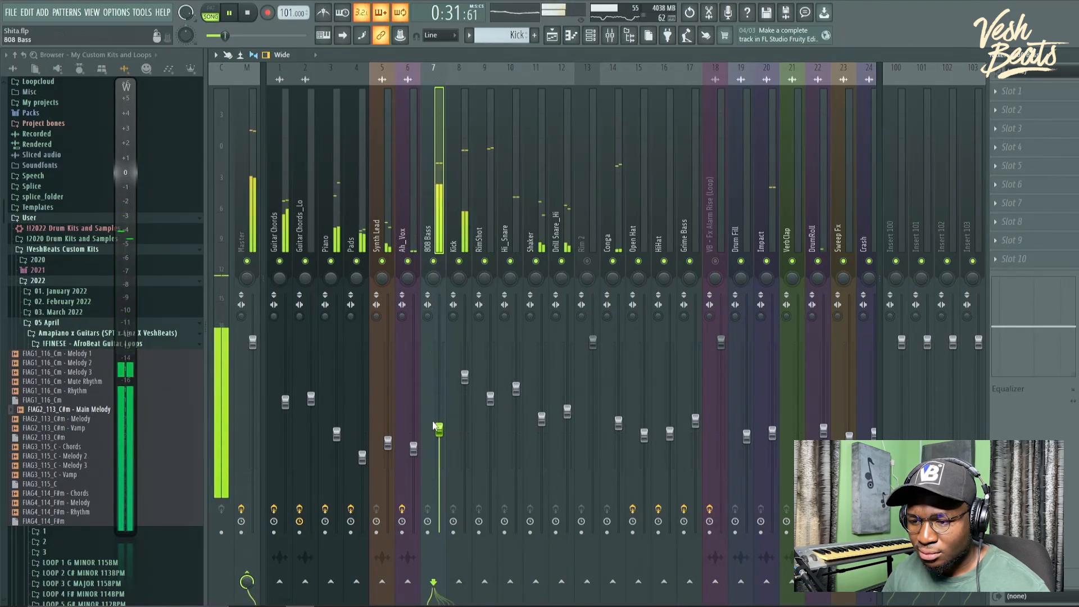
drag(439, 430, 439, 416)
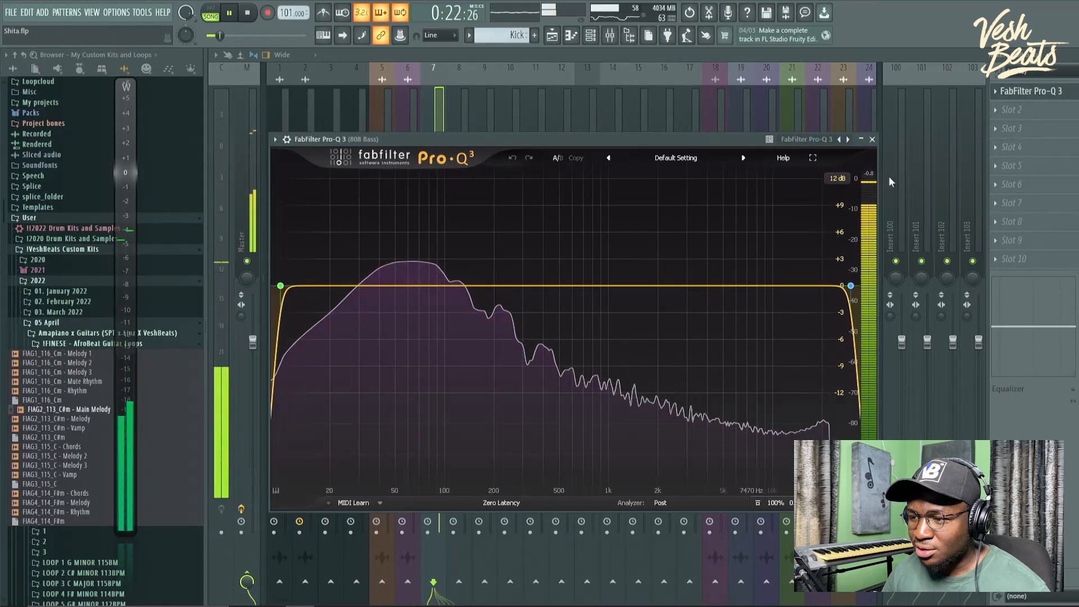
click(873, 139)
Step: Locate the Grime Bass notes before bar 65 in the Chorus/Outro of the playlist and play from about bar 64
key(F5)
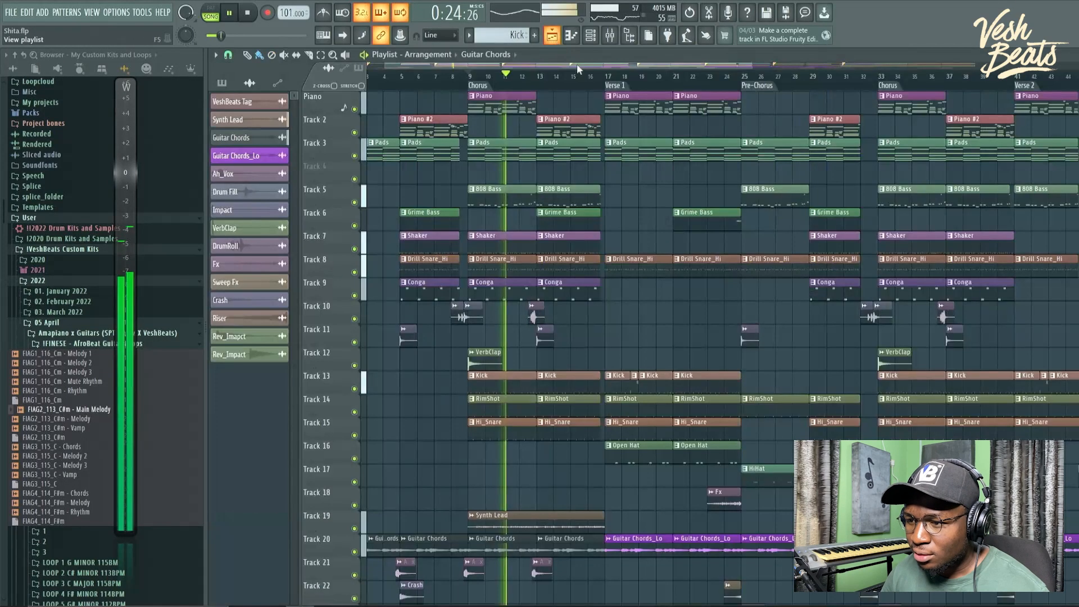
scroll(721, 220, down, 3)
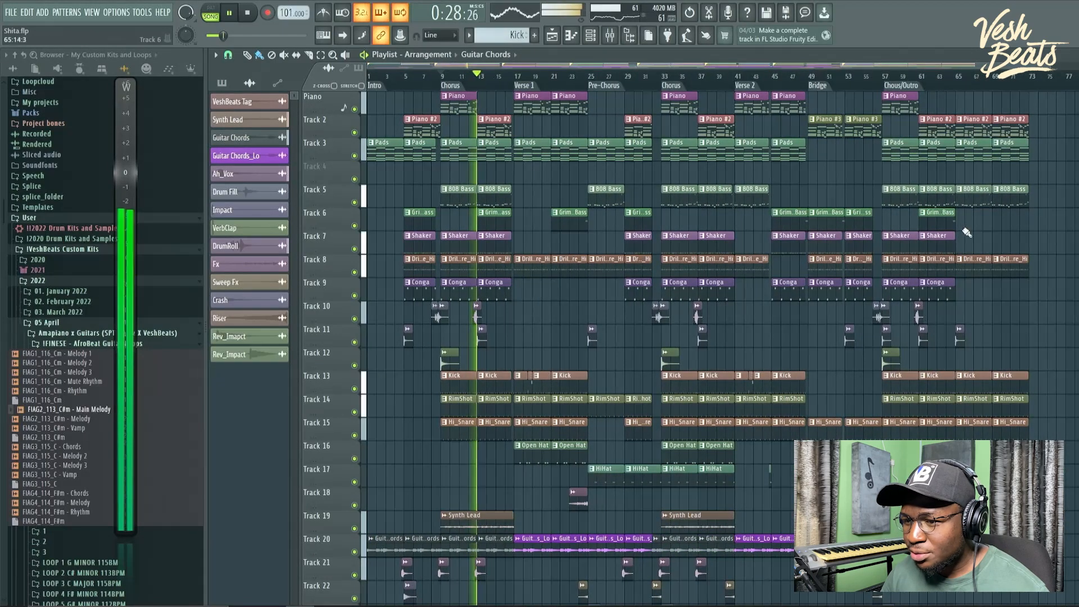
scroll(965, 231, up, 2)
scroll(966, 232, up, 3)
click(904, 78)
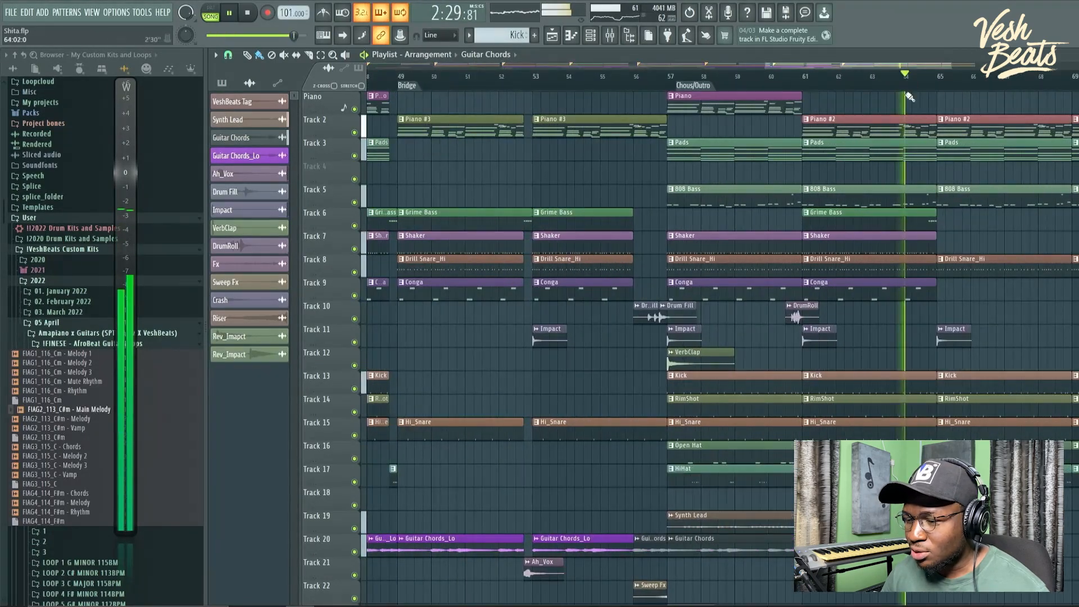
drag(908, 169, 860, 181)
scroll(860, 182, up, 4)
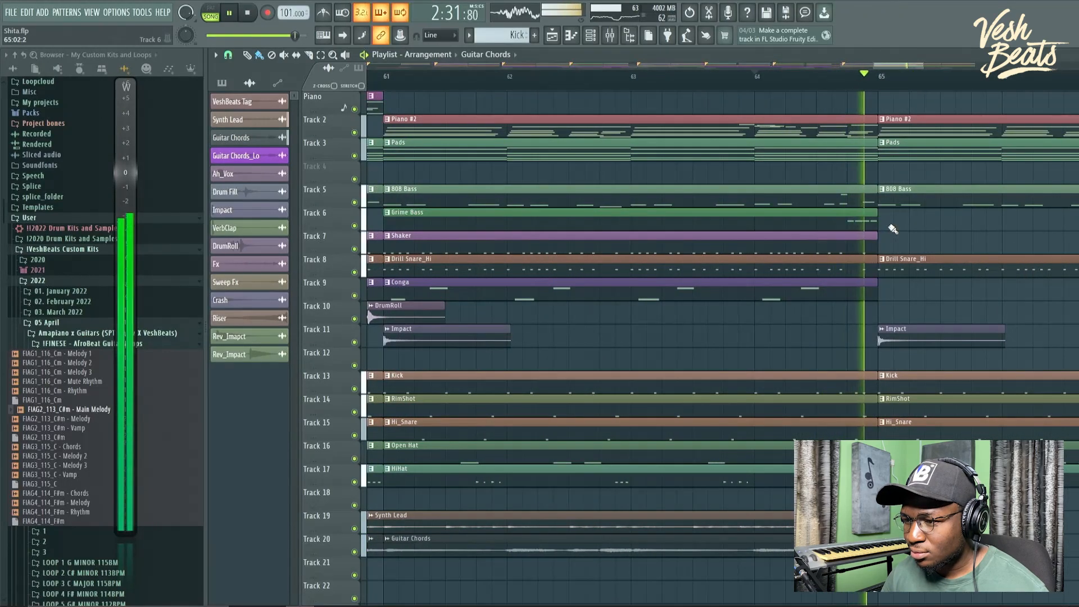
click(759, 78)
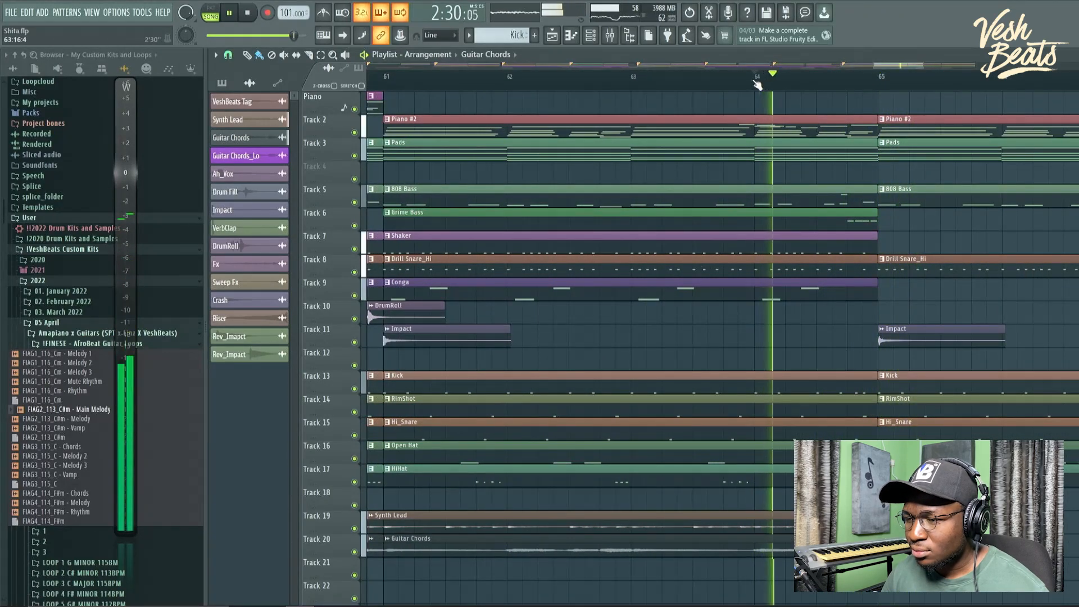
Step: Add a -1.63 dB bell at about 56.6 Hz with a Q of 2.055 to the Grime Bass track's FabFilter Pro-Q 3
click(609, 37)
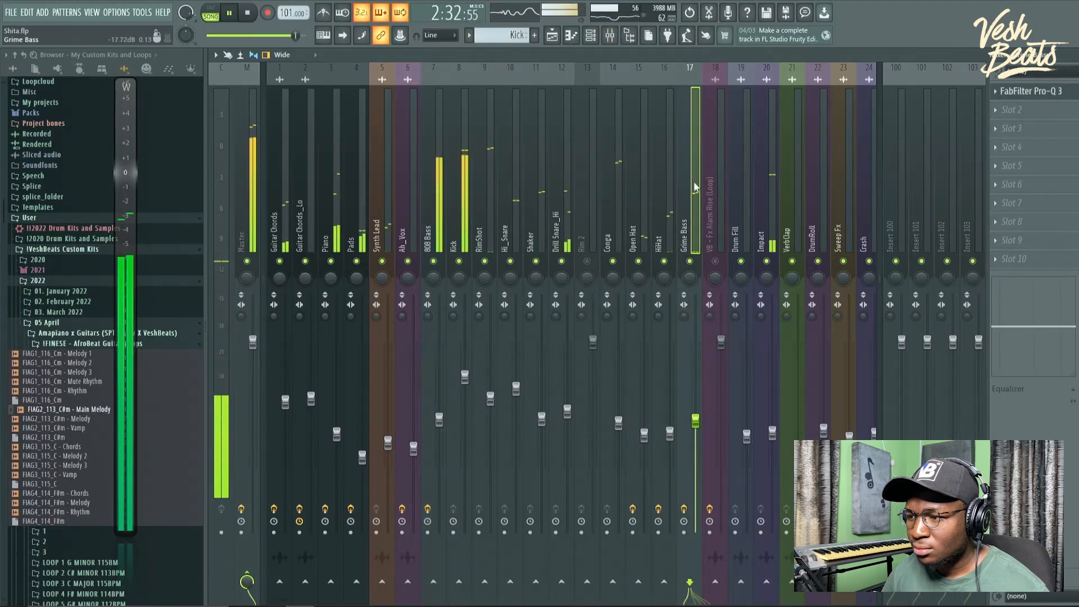
key(space)
click(1022, 94)
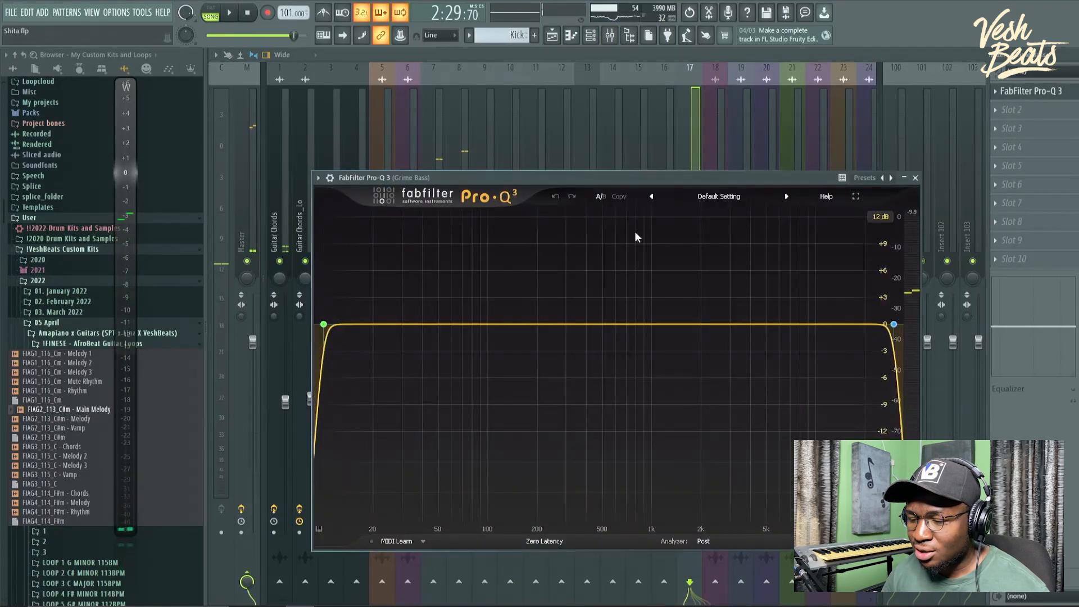
drag(543, 181, 548, 176)
key(space)
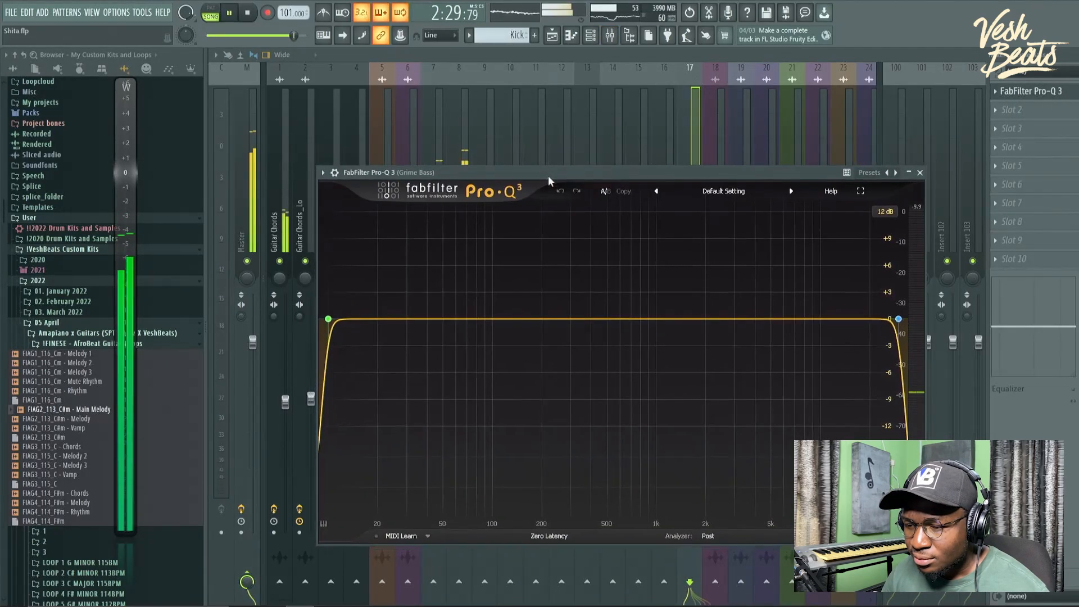
click(562, 319)
drag(563, 320, 452, 333)
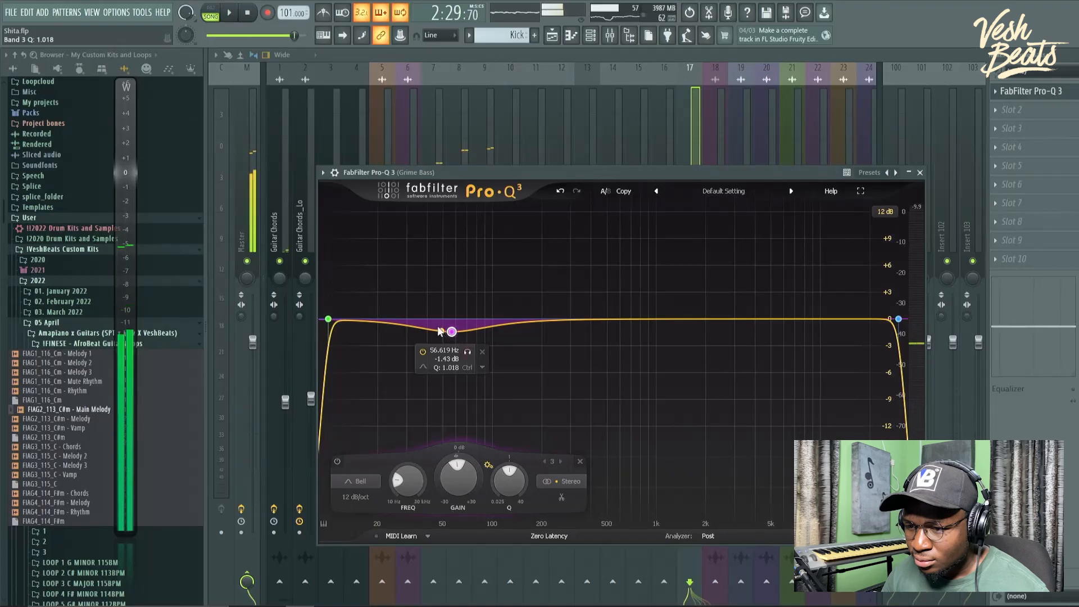
scroll(451, 332, up, 3)
drag(451, 332, 451, 334)
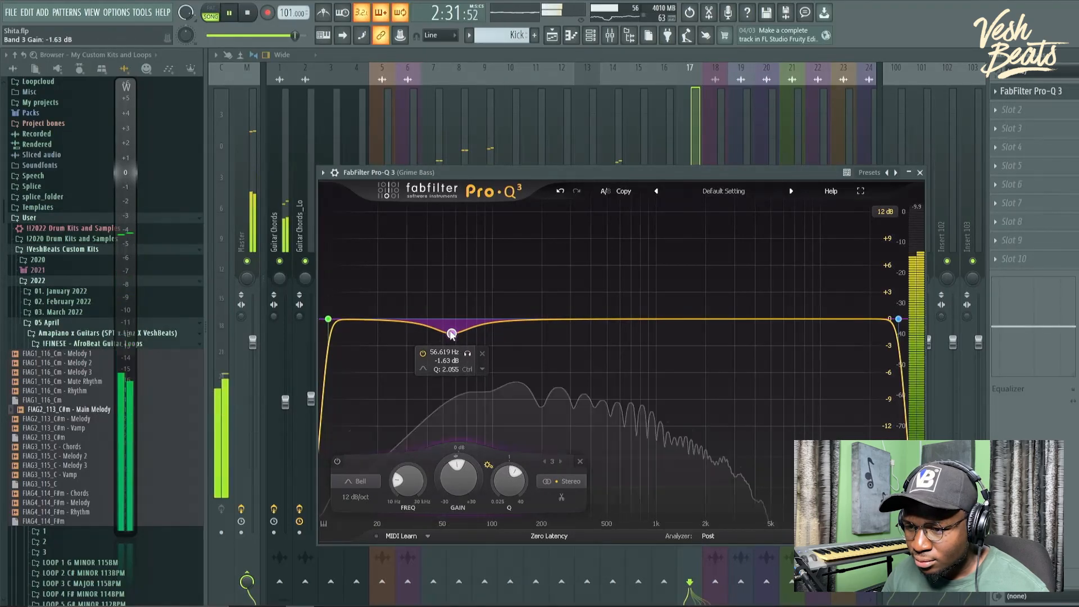
Step: Add a +0.78 dB bell at about 568 Hz and a slight cut near 235 Hz to the Grime Bass EQ
drag(598, 320, 553, 323)
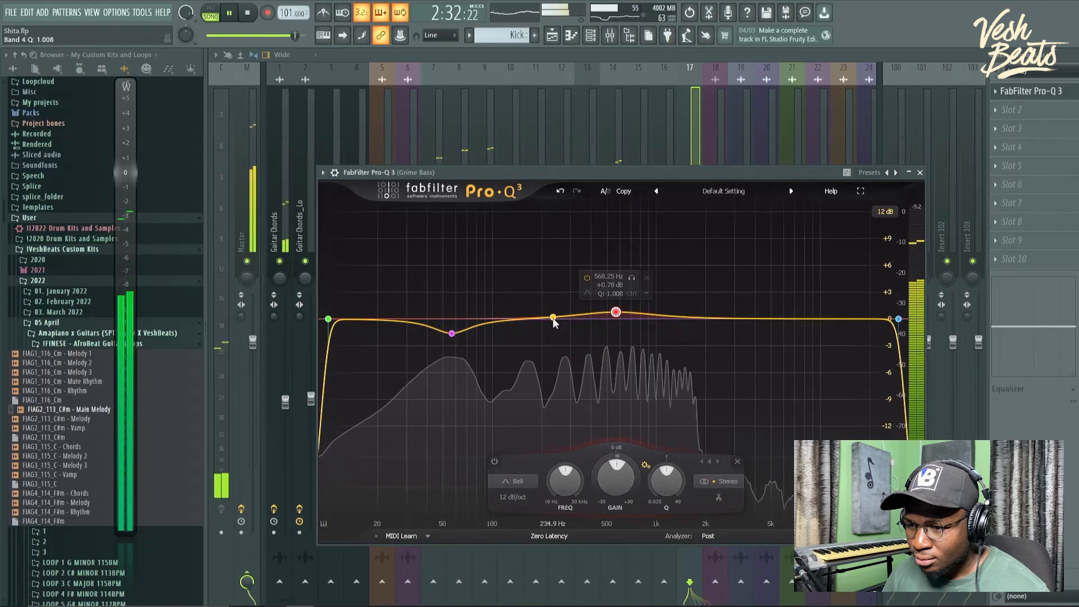
drag(611, 170, 618, 167)
key(space)
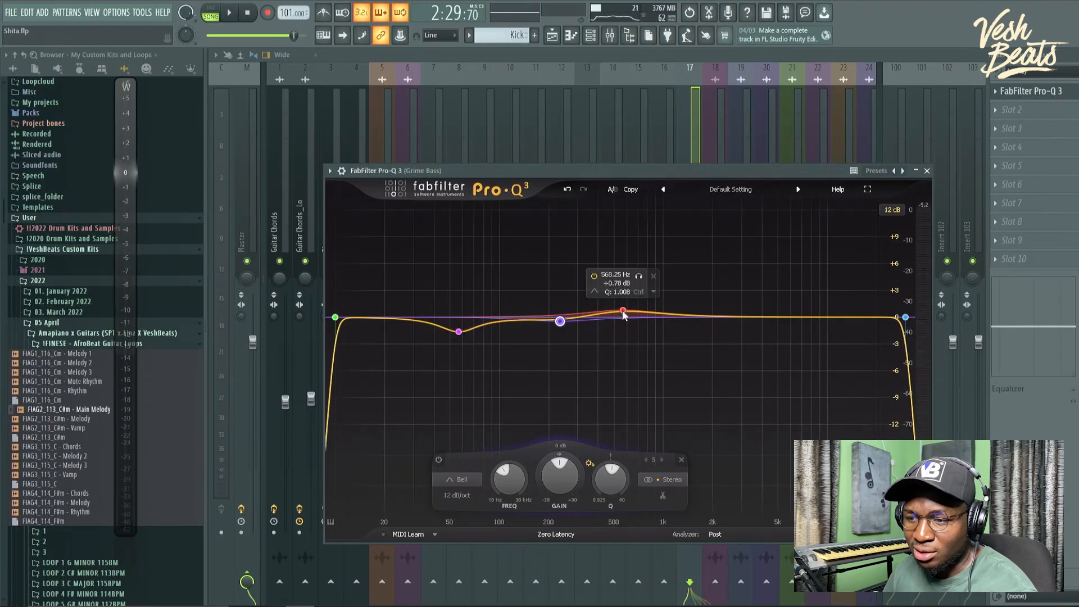
click(927, 171)
Step: Play back the Chorus/Outro in the playlist to check the bass in the mix and look over the whole arrangement
key(F5)
key(space)
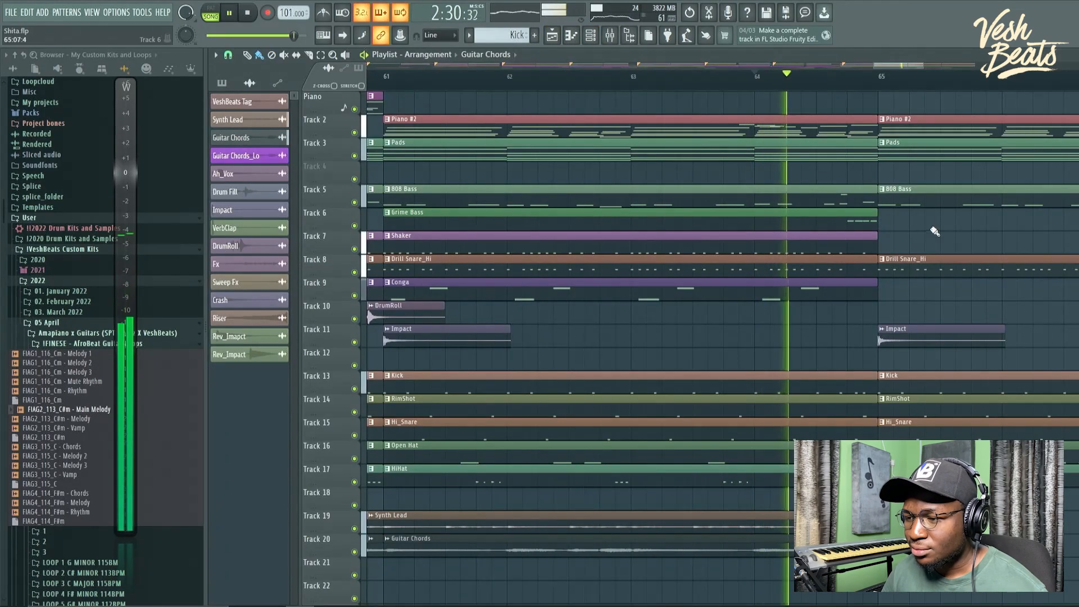
drag(933, 230, 870, 230)
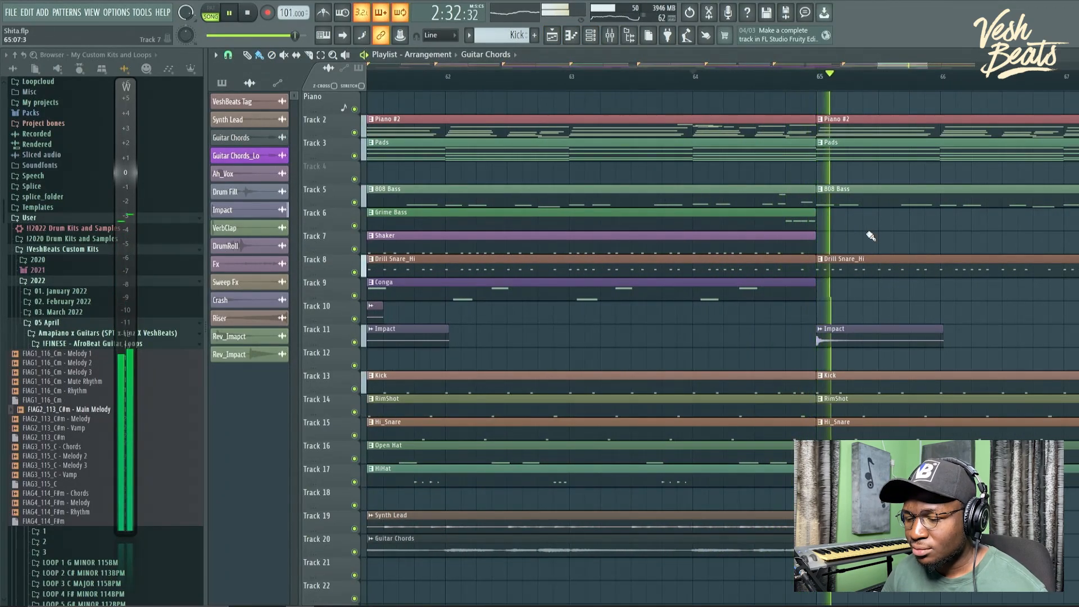
scroll(874, 235, down, 10)
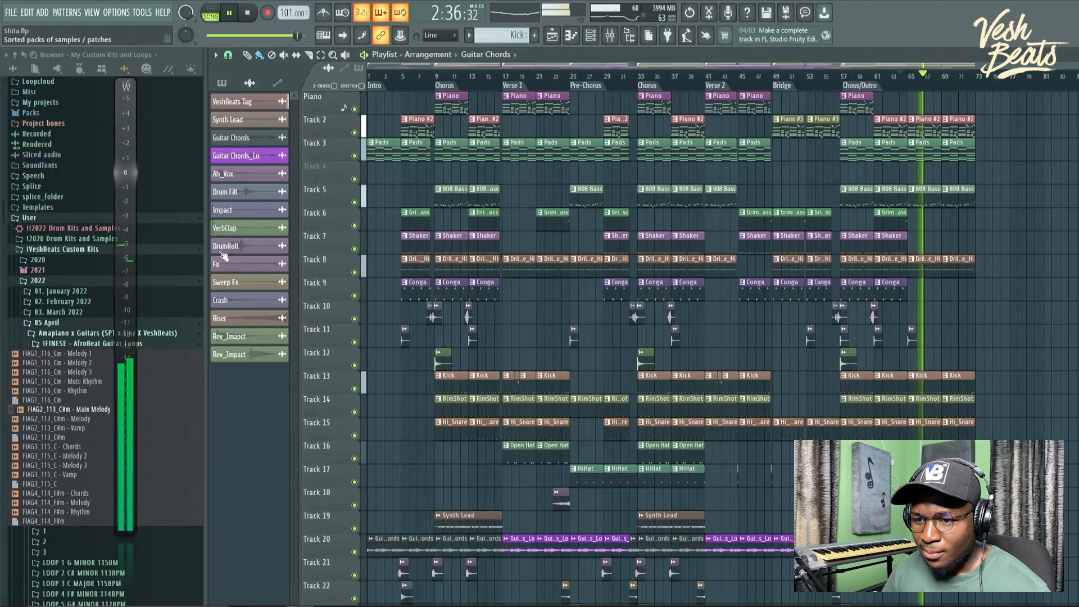
key(space)
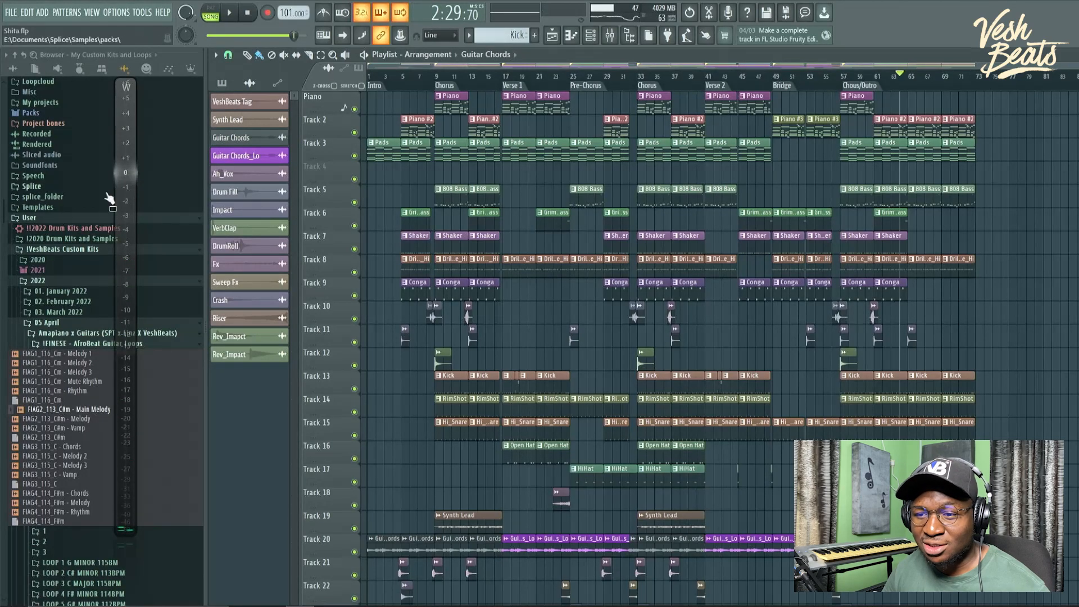
key(space)
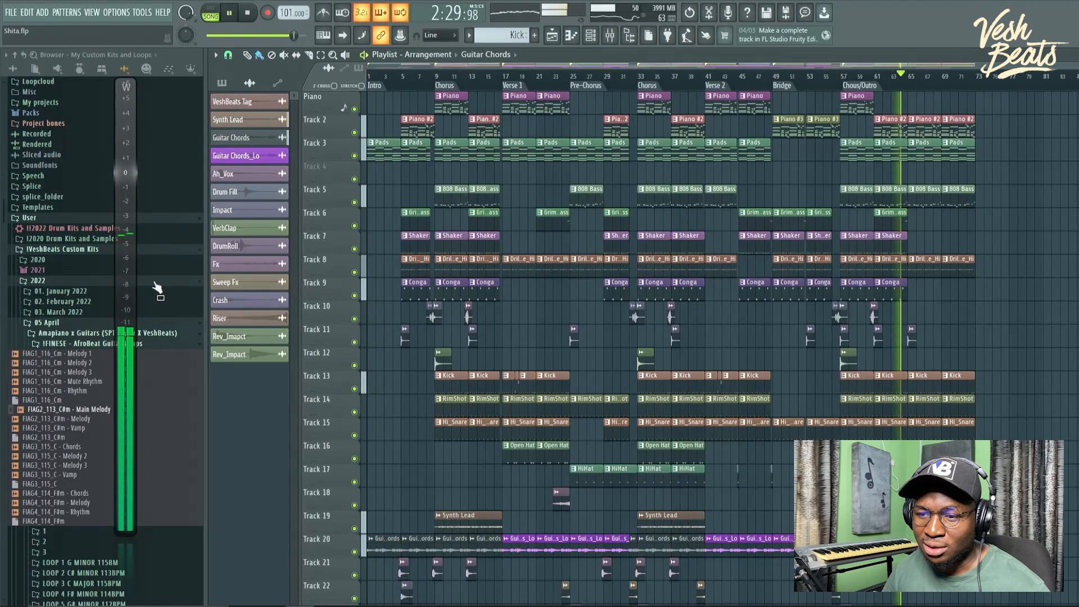
drag(293, 35, 298, 36)
scroll(1016, 335, down, 3)
scroll(871, 388, up, 10)
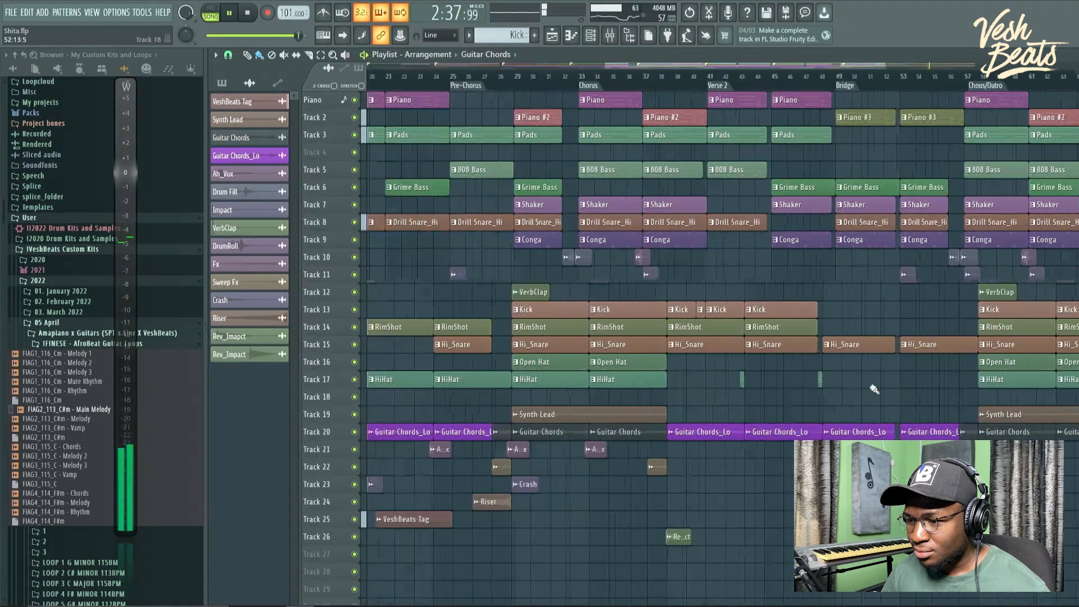
Step: Look over the playlist arrangement and the mixer tracks during playback for elements whose levels still need balancing
scroll(713, 406, up, 2)
scroll(714, 406, down, 6)
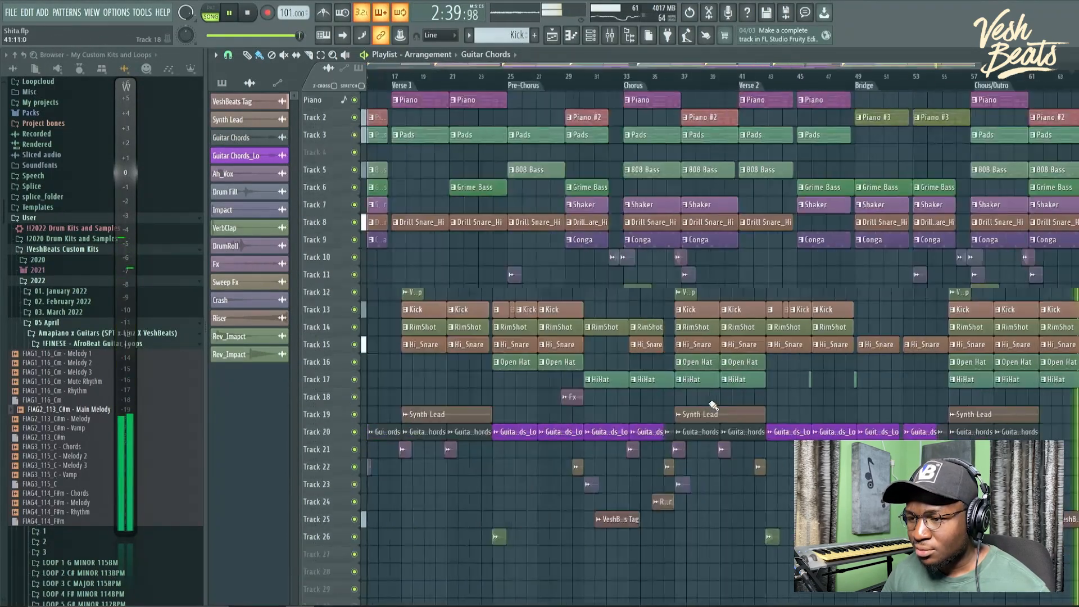
click(610, 36)
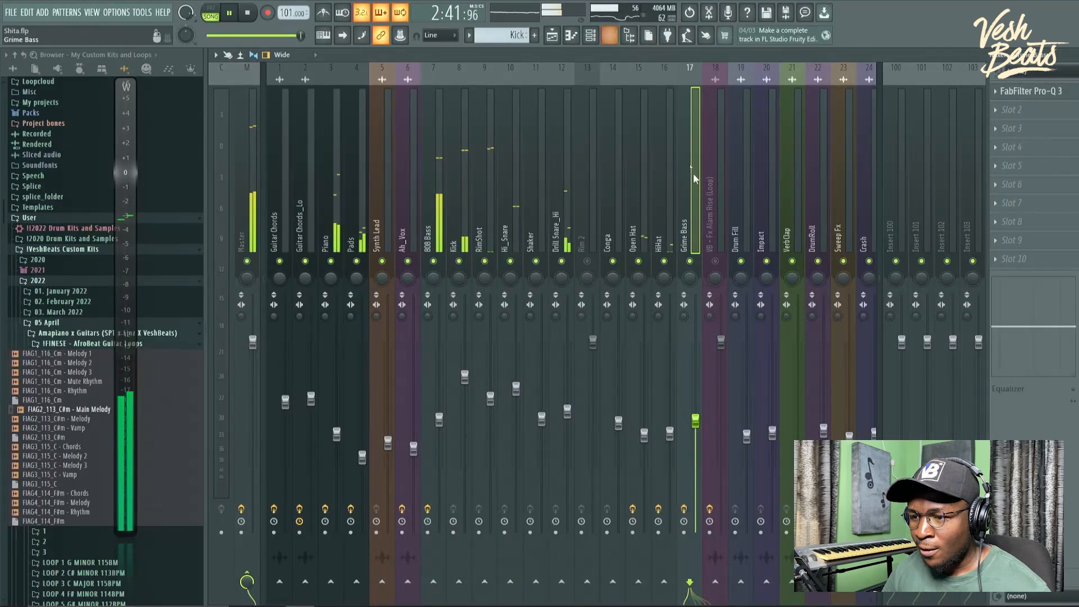
click(587, 204)
scroll(655, 184, down, 5)
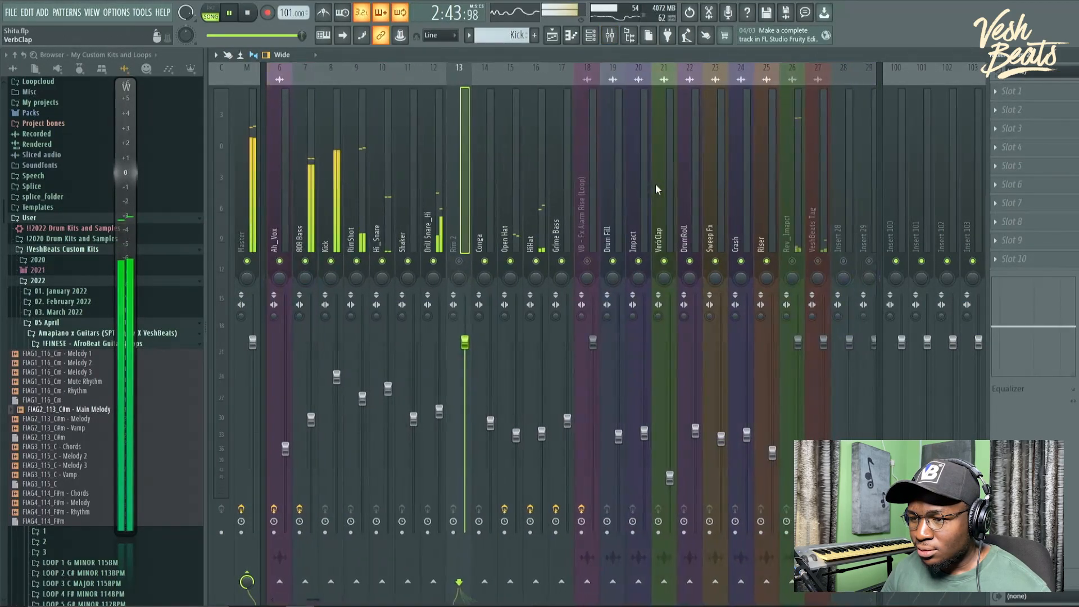
key(space)
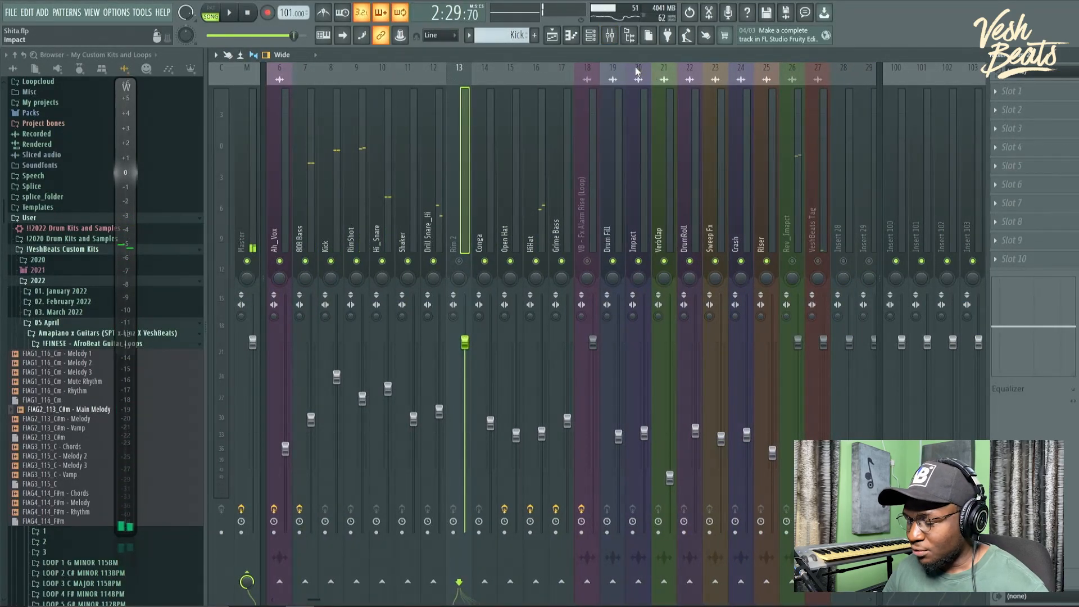
Step: Play the Bridge from about bar 52 and lower the level of the Rev_Imapct mixer track
key(F5)
scroll(834, 303, right, 5)
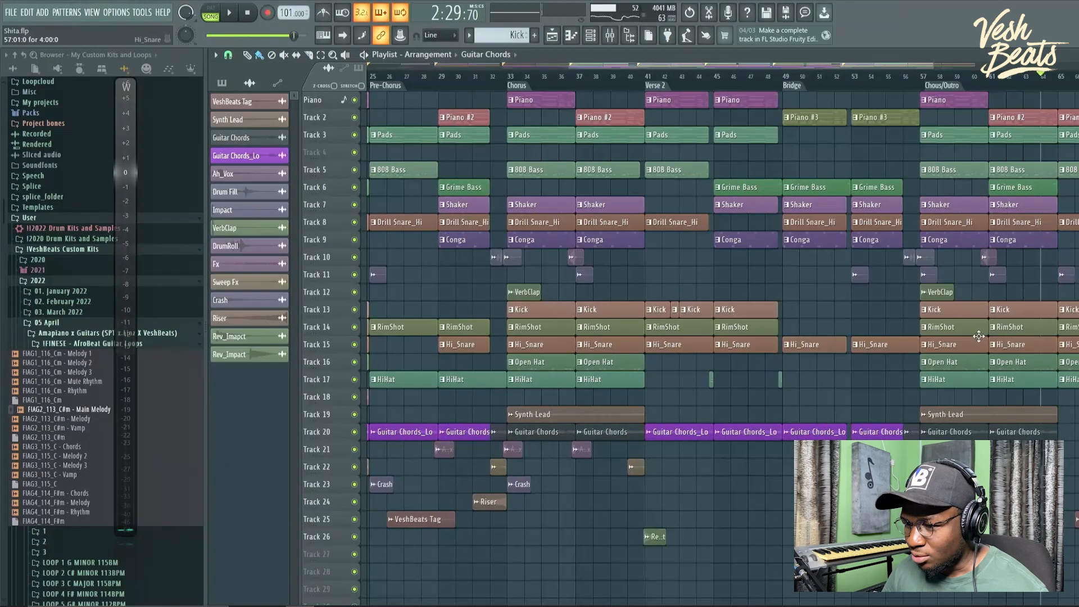
scroll(834, 303, up, 3)
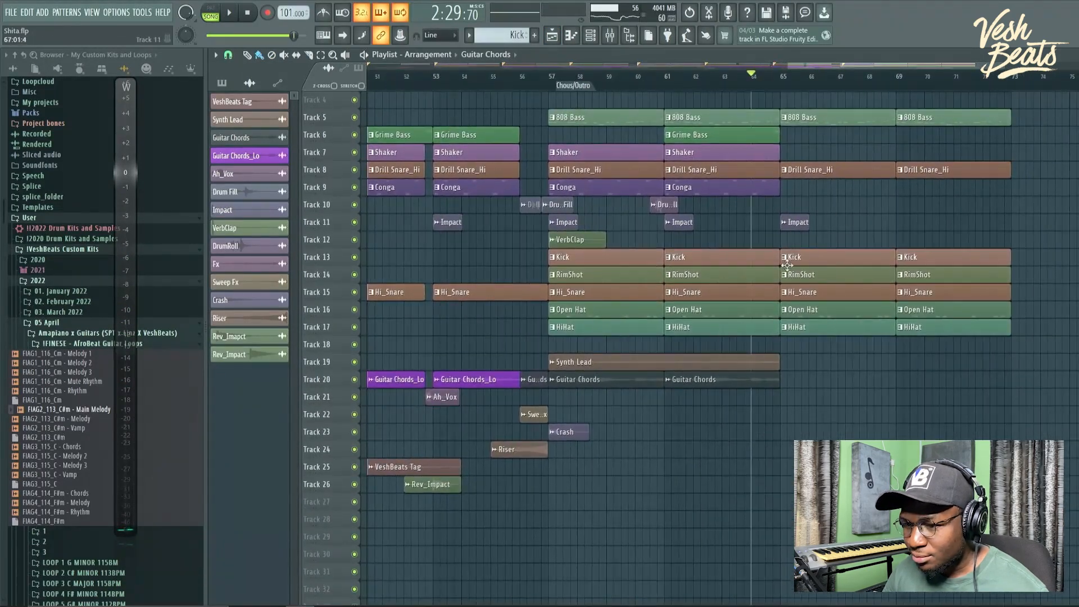
click(416, 77)
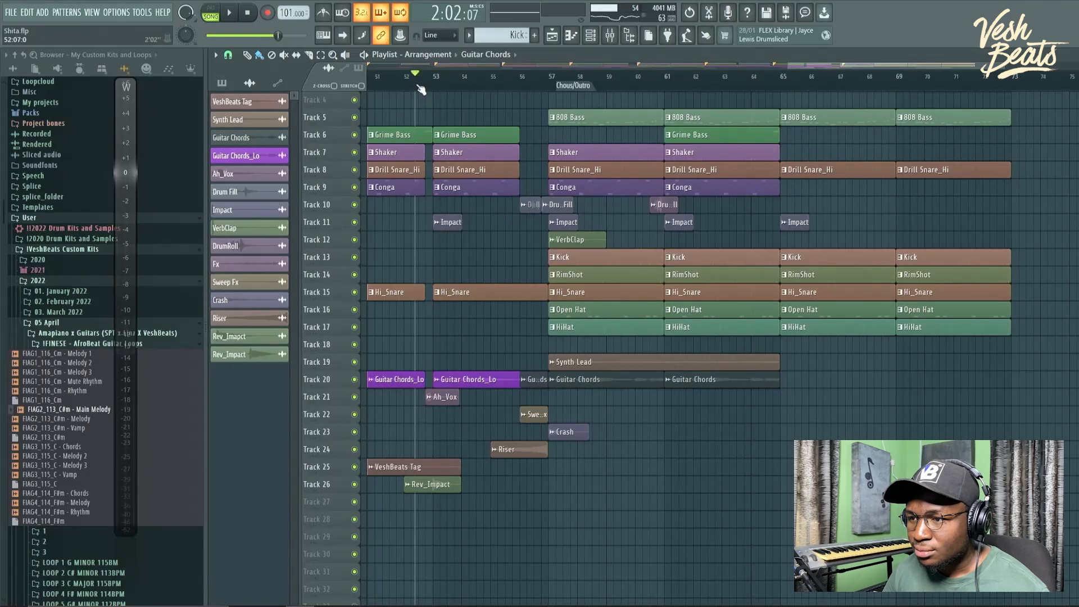
key(space)
click(610, 36)
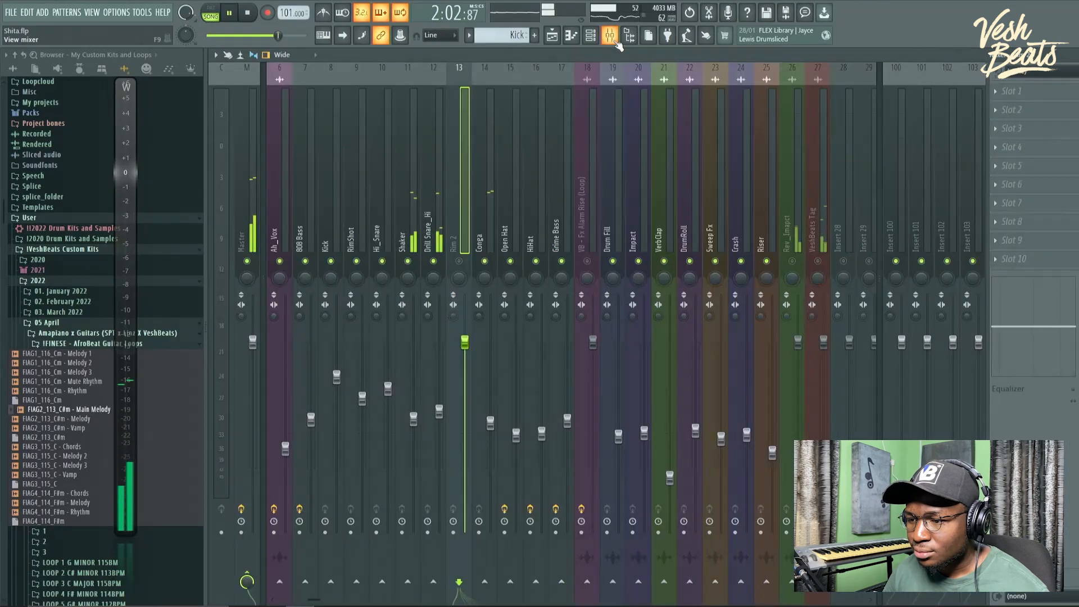
click(801, 270)
drag(799, 452, 798, 446)
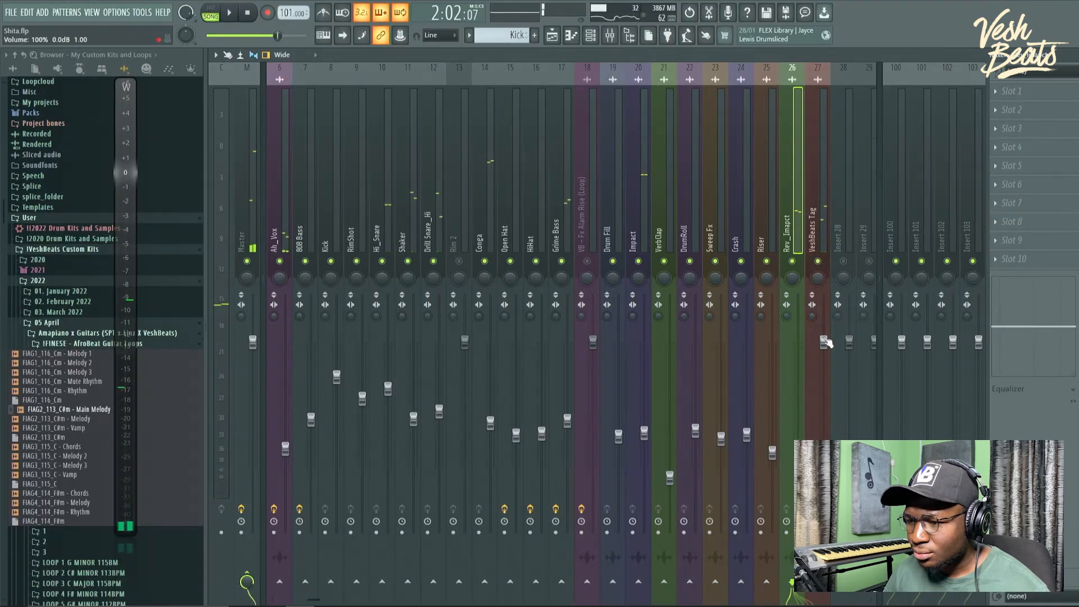
Step: Lower the VeshBeats Tag mixer track well below 0 dB and check its level against the other tracks in playback
drag(823, 342, 824, 448)
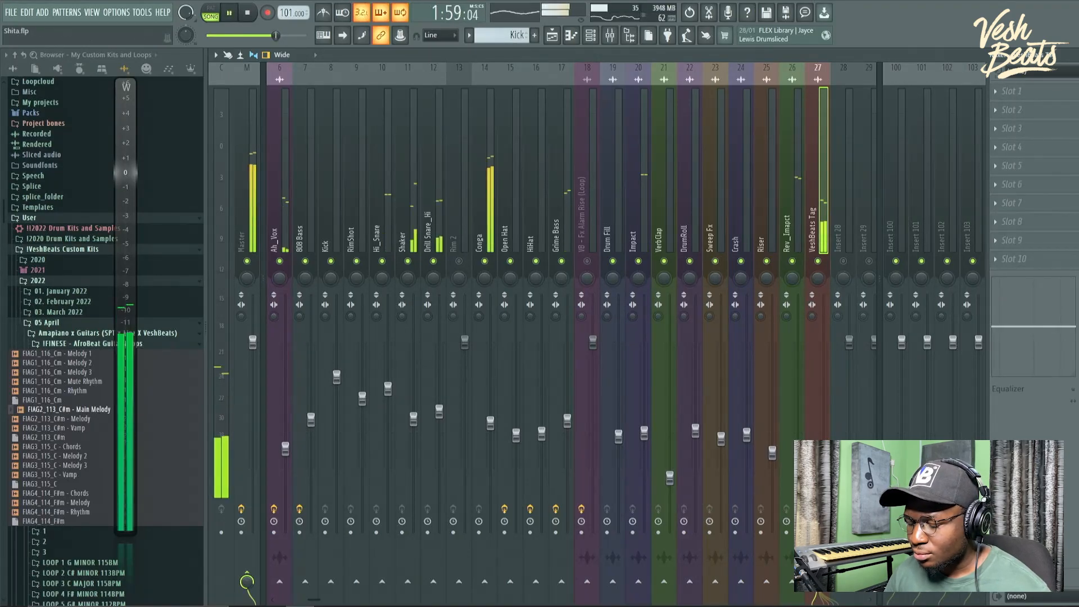
drag(823, 448, 824, 465)
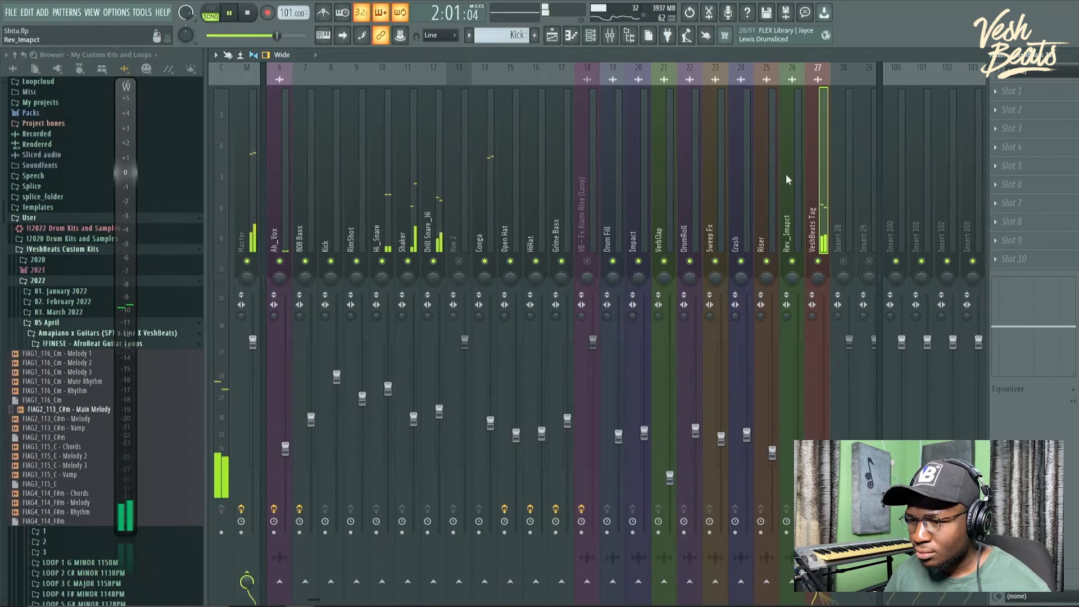
scroll(786, 174, up, 3)
scroll(785, 174, down, 5)
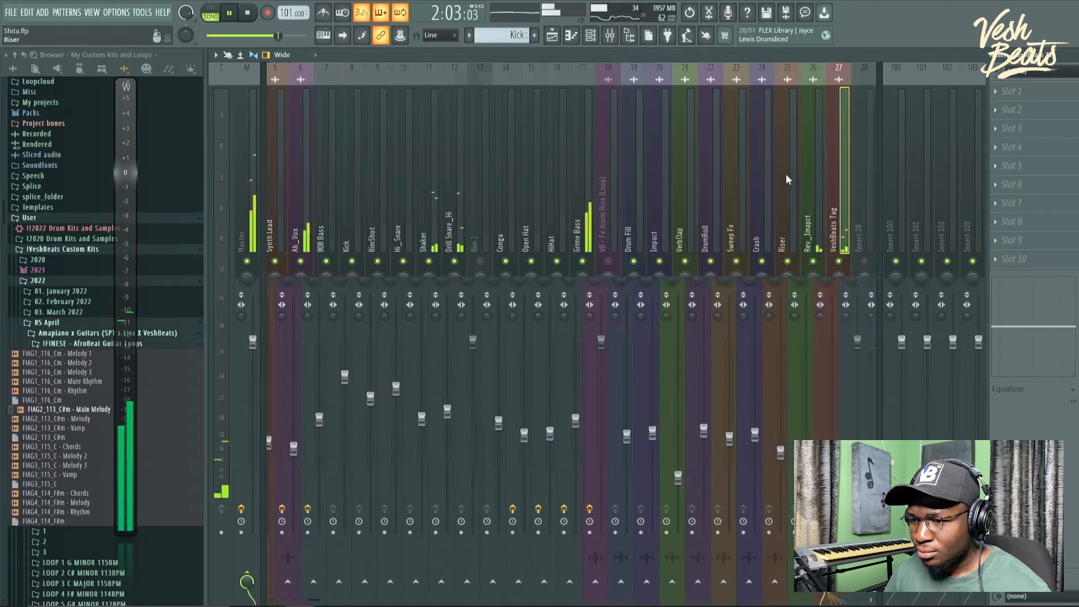
scroll(554, 184, up, 5)
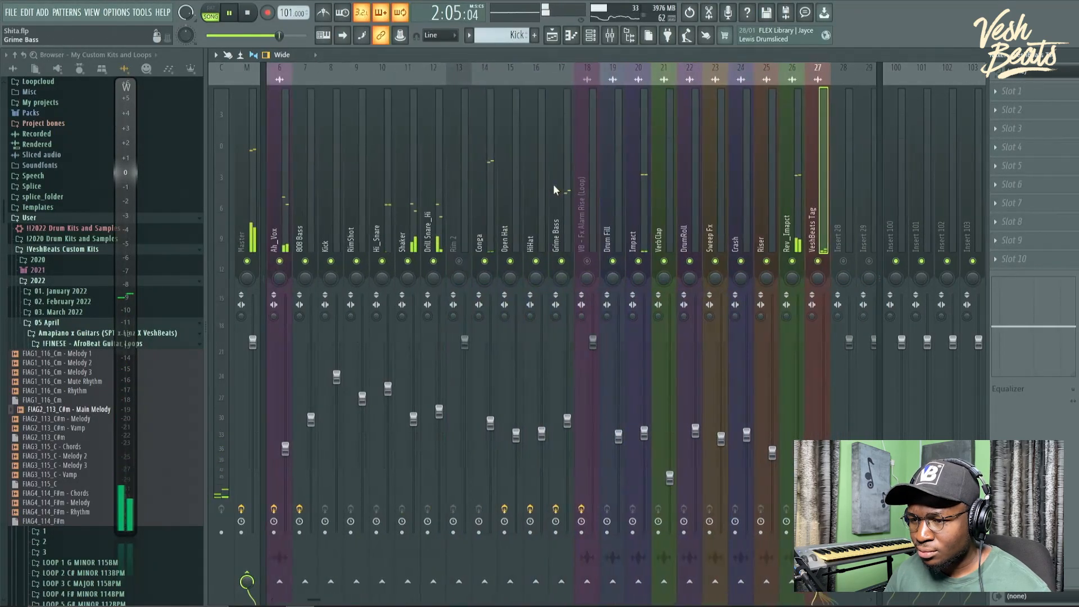
key(space)
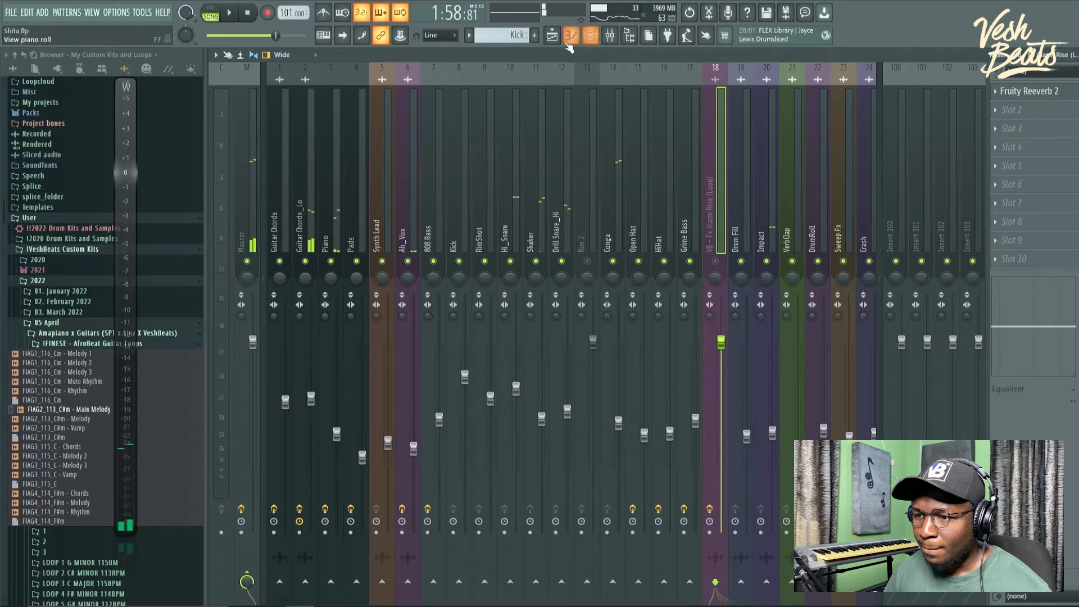
Step: Return the playlist to the song start and purge the unused audio clips from the project
click(552, 35)
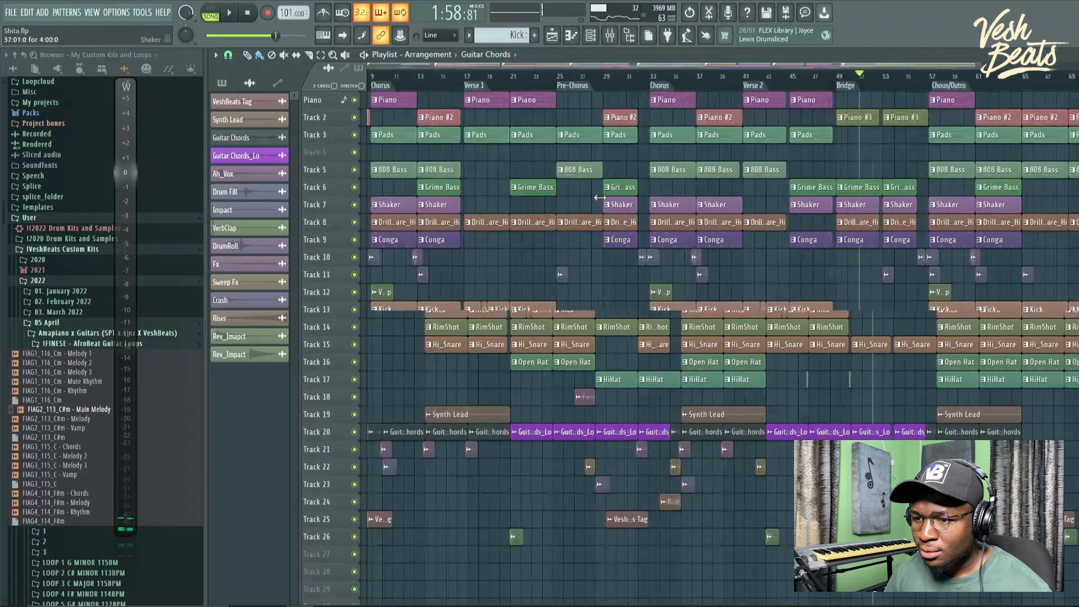
key(Home)
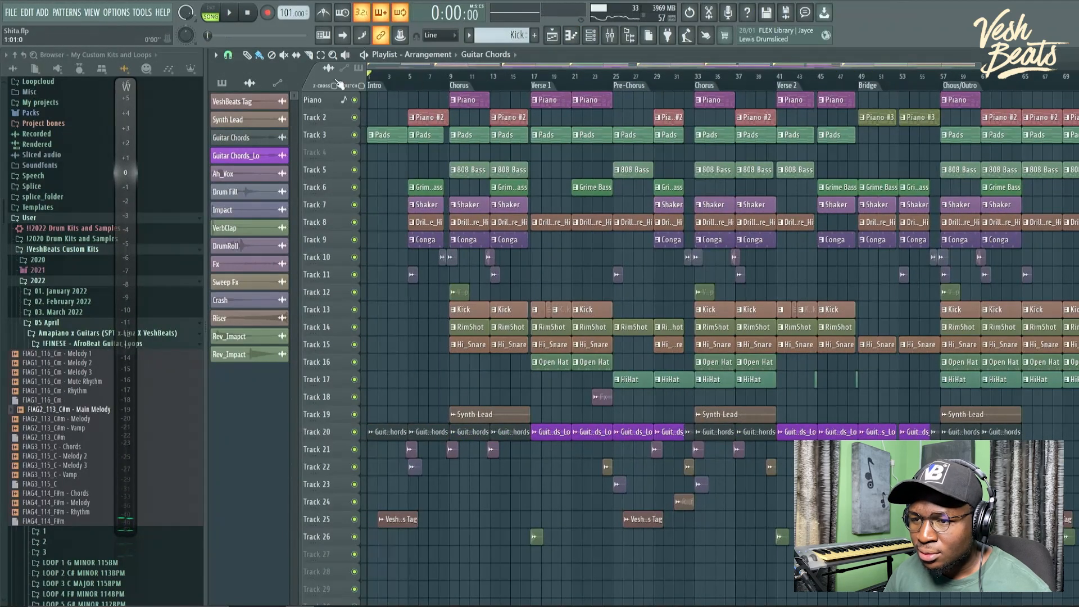
click(118, 12)
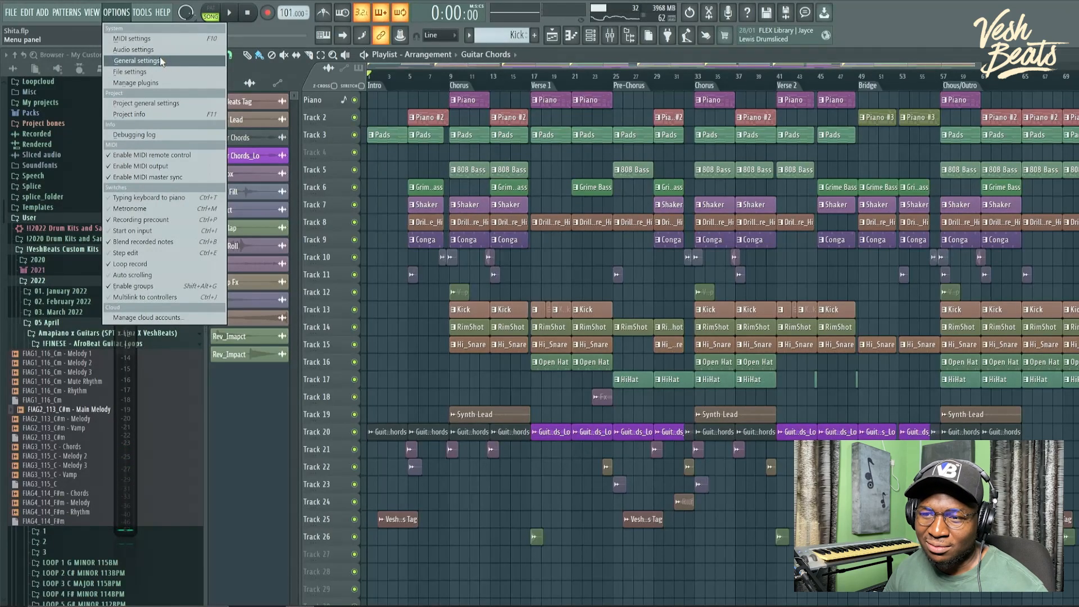
mouse_move(142, 13)
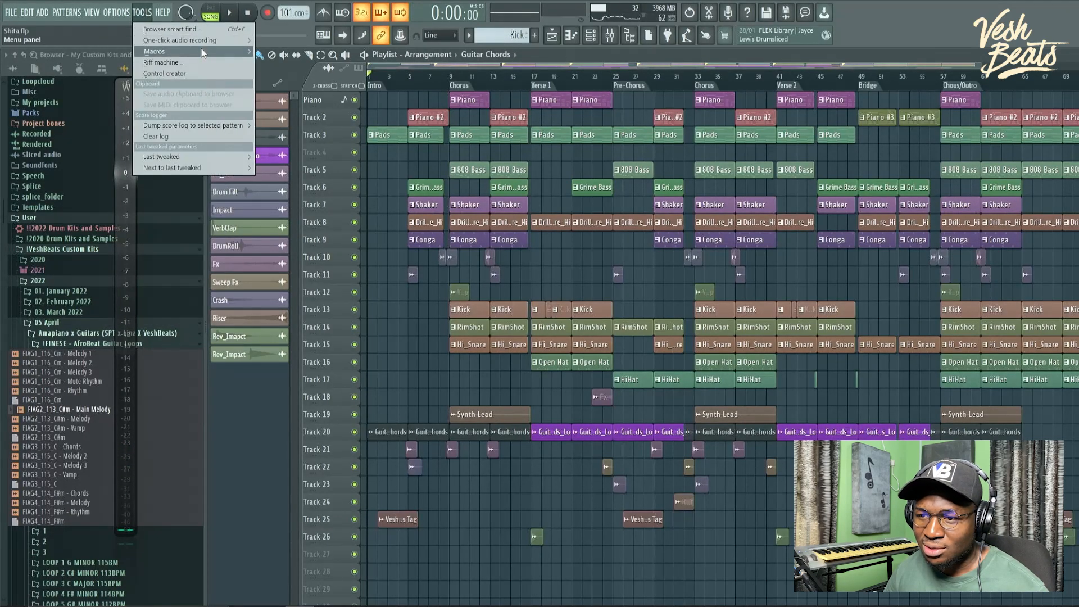
mouse_move(202, 53)
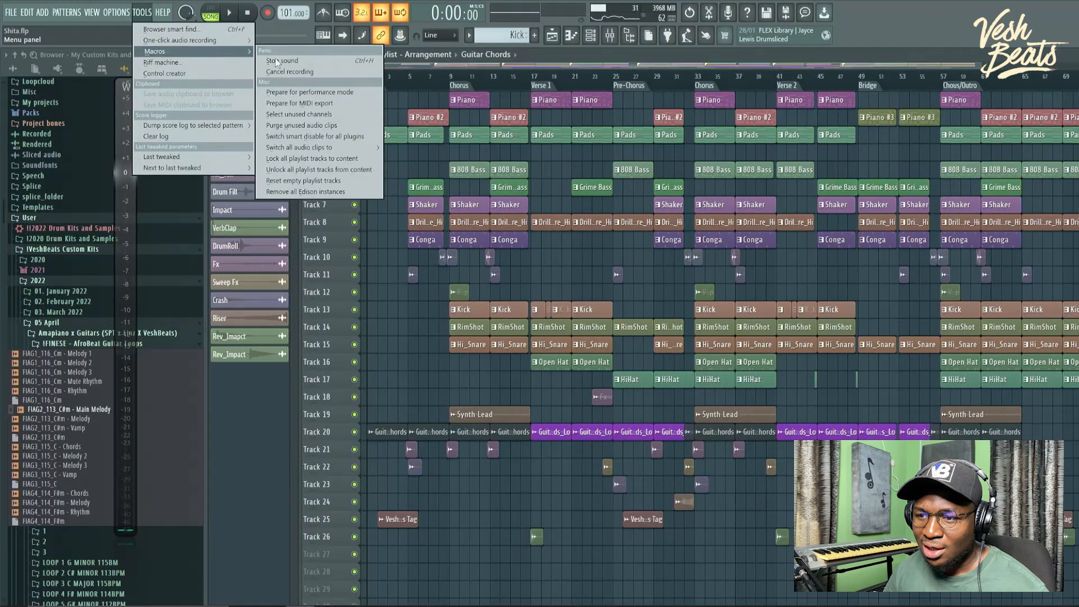
click(331, 126)
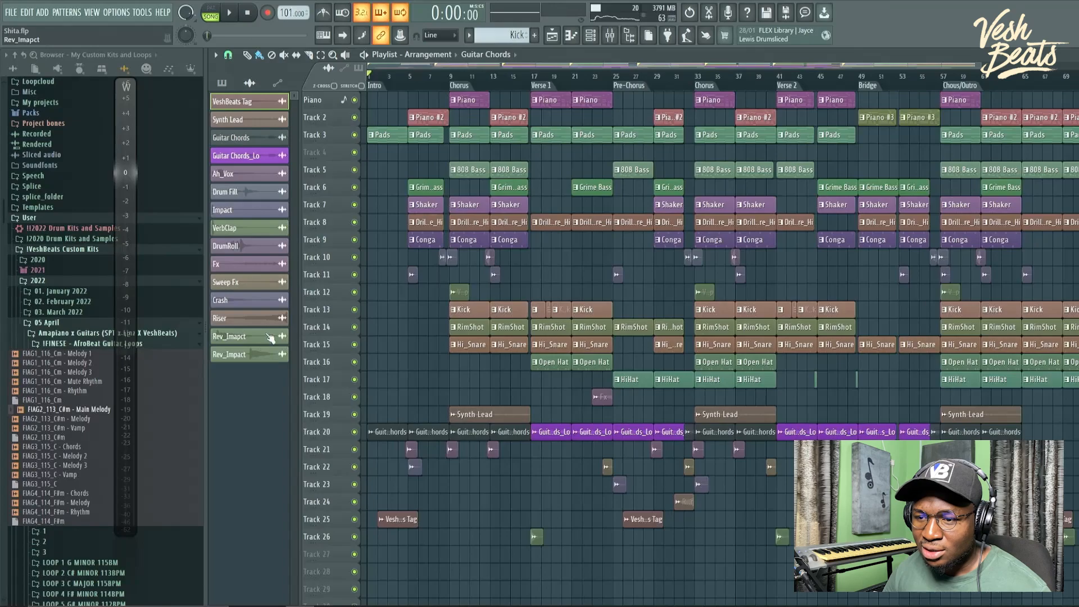
Step: Select the unused channels in the channel rack and delete the Rim 2 channel
click(592, 39)
scroll(428, 188, up, 1)
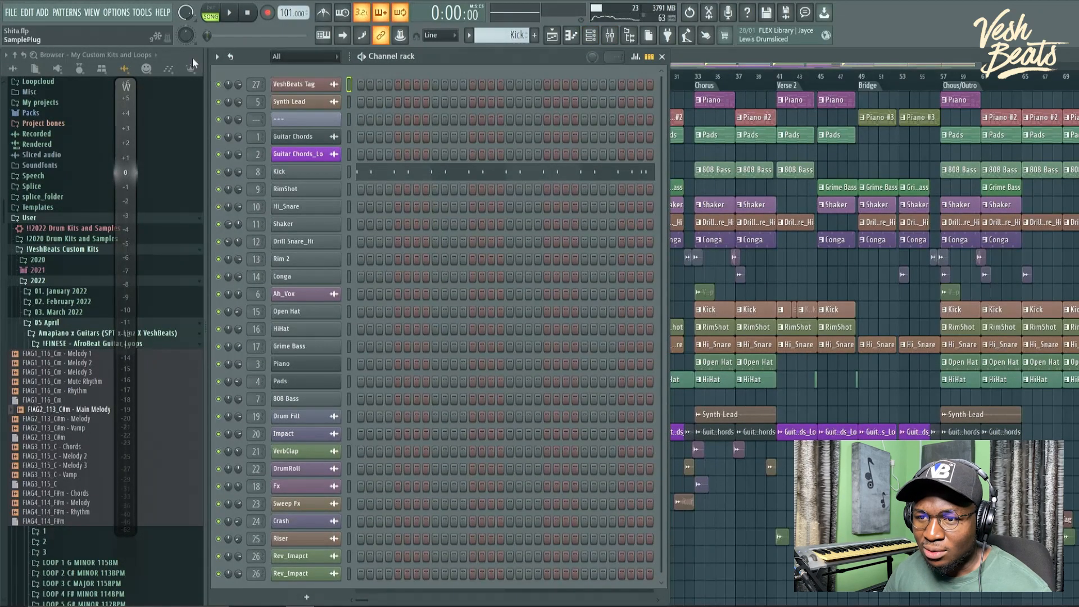
click(142, 12)
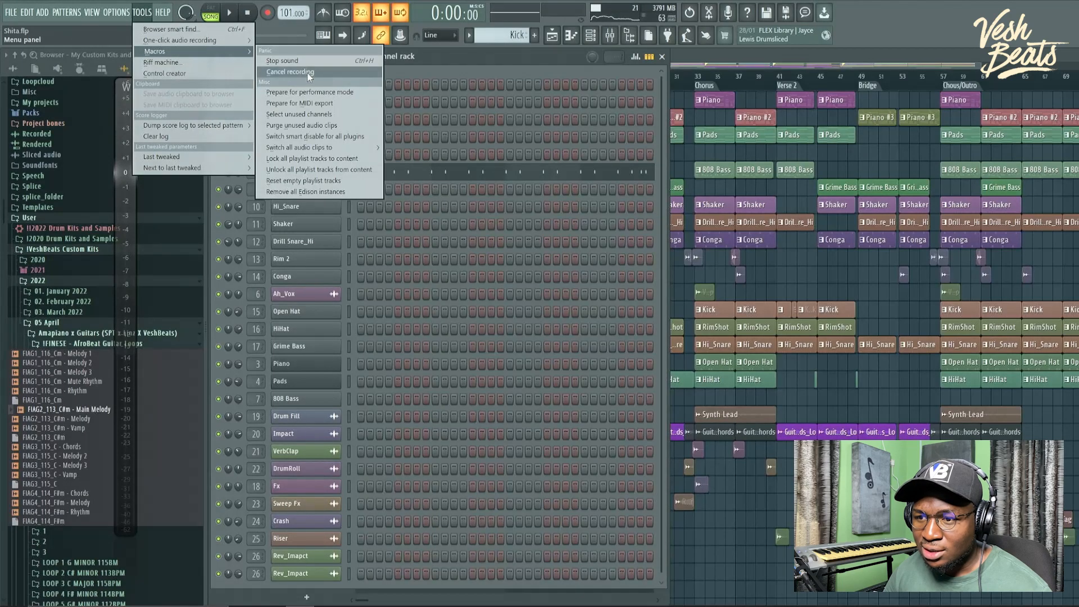
click(319, 114)
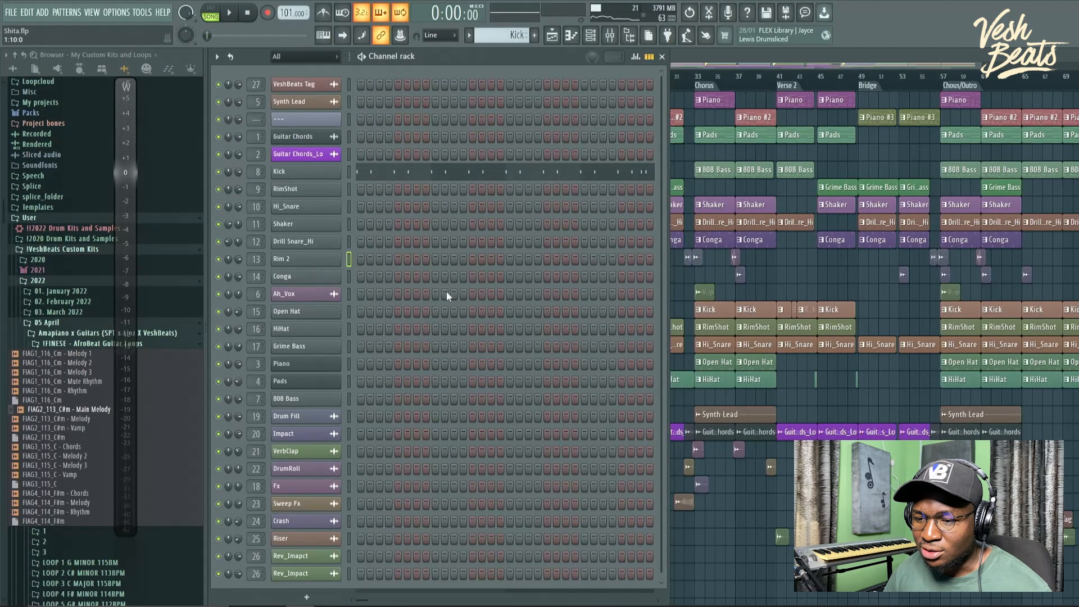
key(alt+Delete)
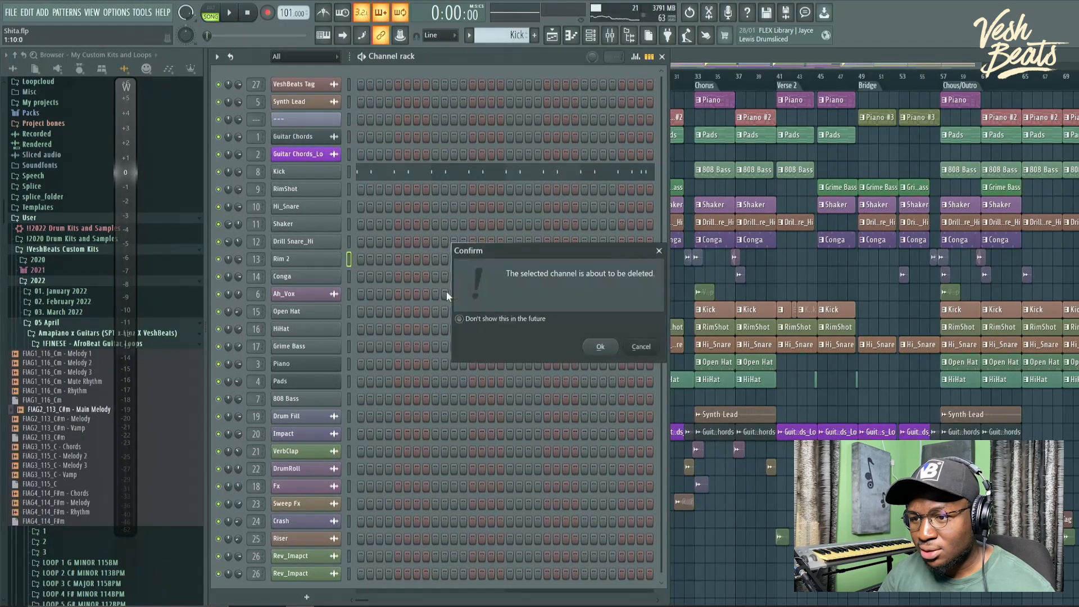
key(Return)
Step: Move the Rim 2 mixer track to insert 17, directly beside the VB - Fx Alarm Rise (Loop) track
click(611, 43)
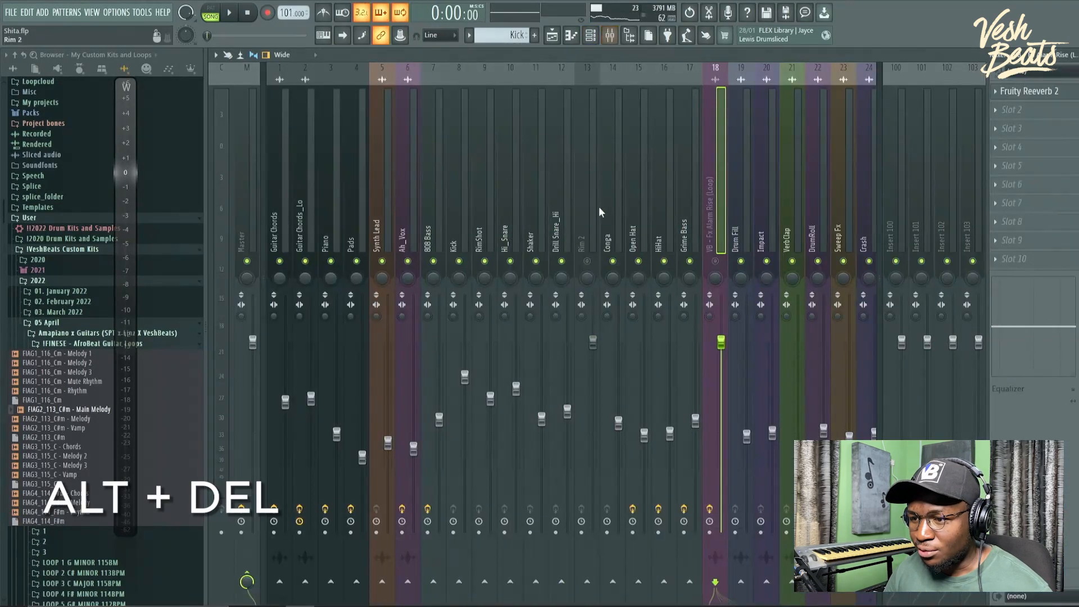
click(590, 215)
key(alt+Right)
key(alt+Right)
key(alt+Right)
key(alt+Right)
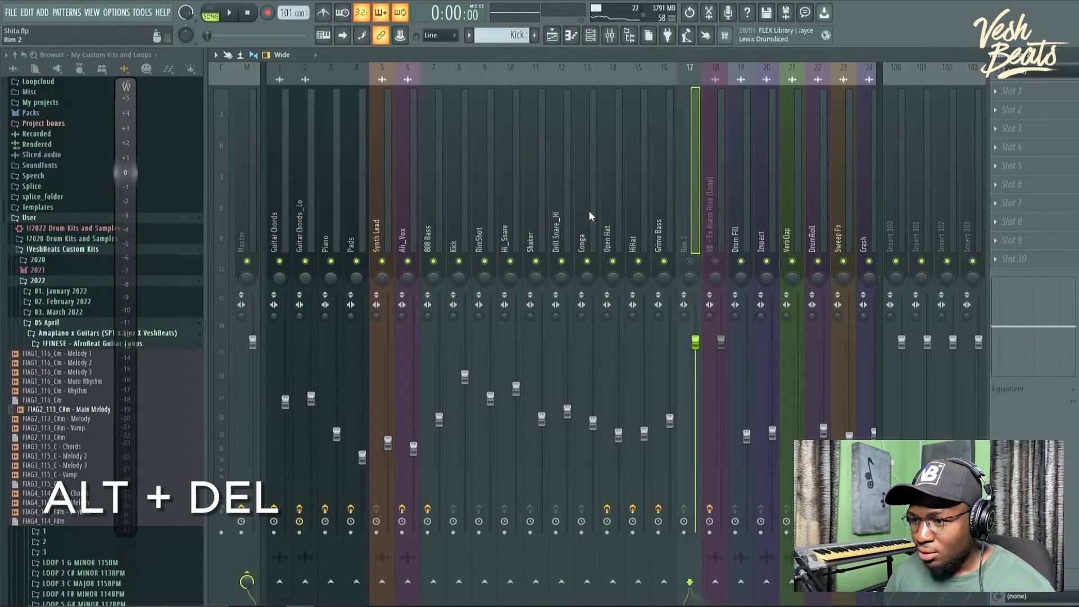
Step: Move the Rim 2 and VB - Fx Alarm Rise (Loop) mixer tracks together past VeshBeats Tag to inserts 27 and 28
ctrl+click(713, 165)
scroll(713, 165, down, 5)
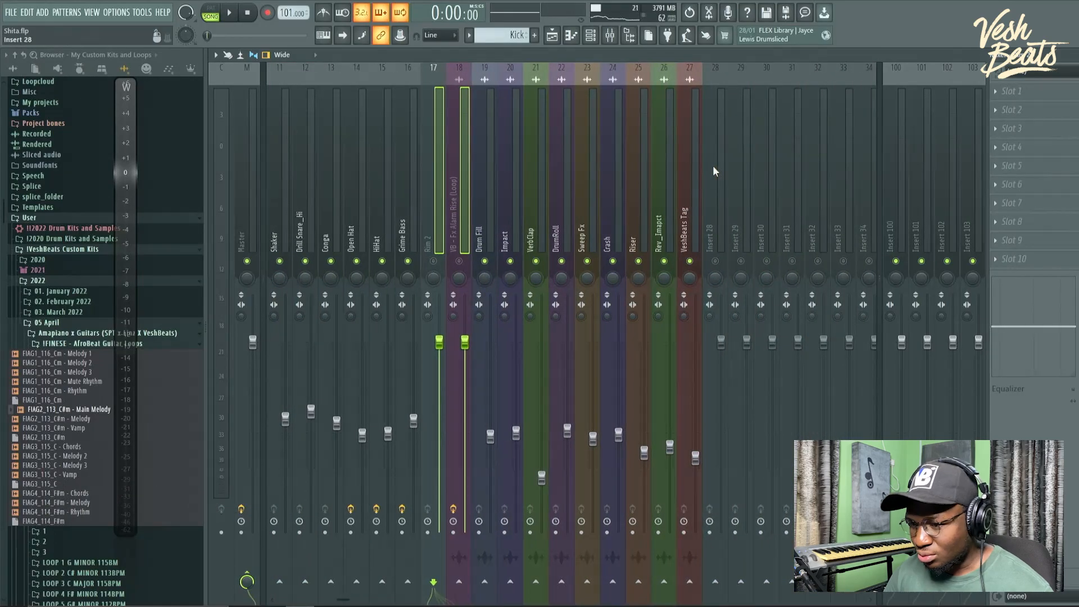
key(alt+Right)
key(alt+Right)
key(alt+Right)
key(alt+Right)
key(alt+Right)
key(alt+Right)
key(alt+Right)
key(alt+Right)
key(alt+Right)
key(alt+Right)
Step: Reset the selected Rim 2 and VB - Fx Alarm Rise (Loop) mixer tracks to default
right_click(713, 186)
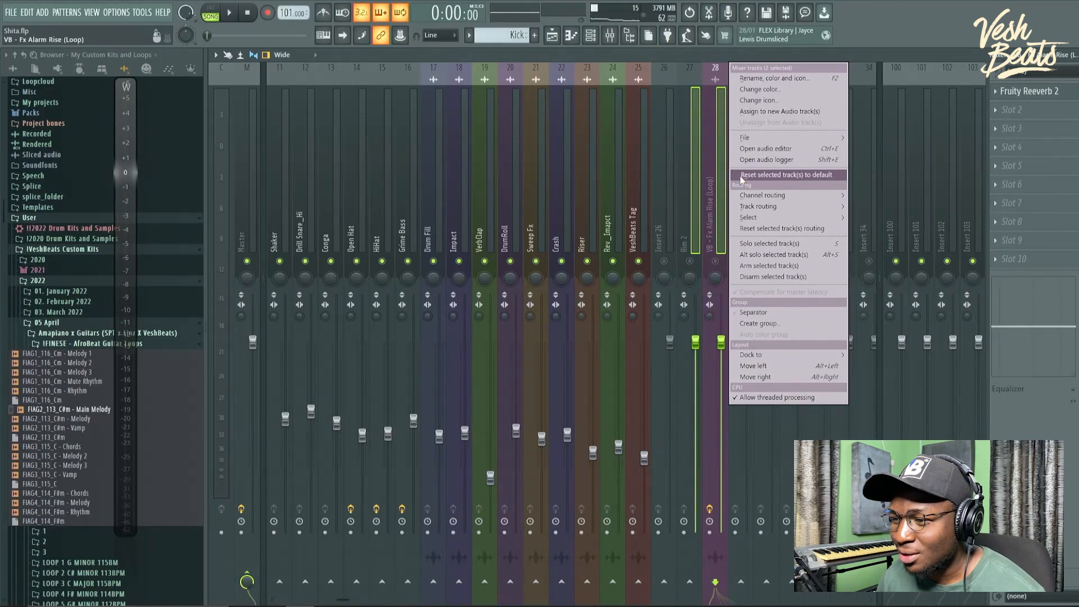
click(786, 175)
click(634, 340)
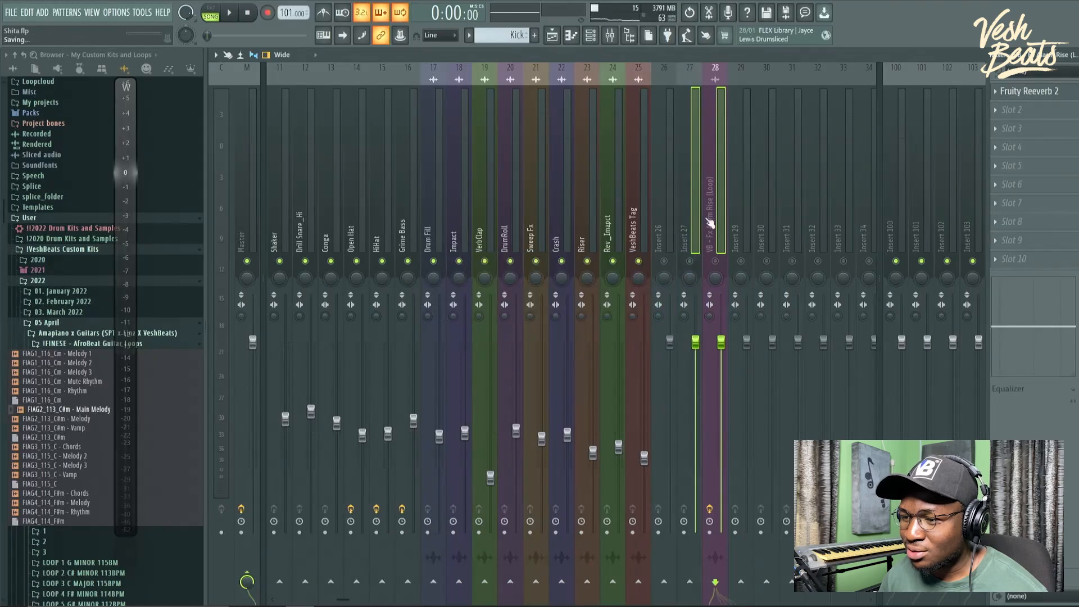
scroll(718, 210, left, 5)
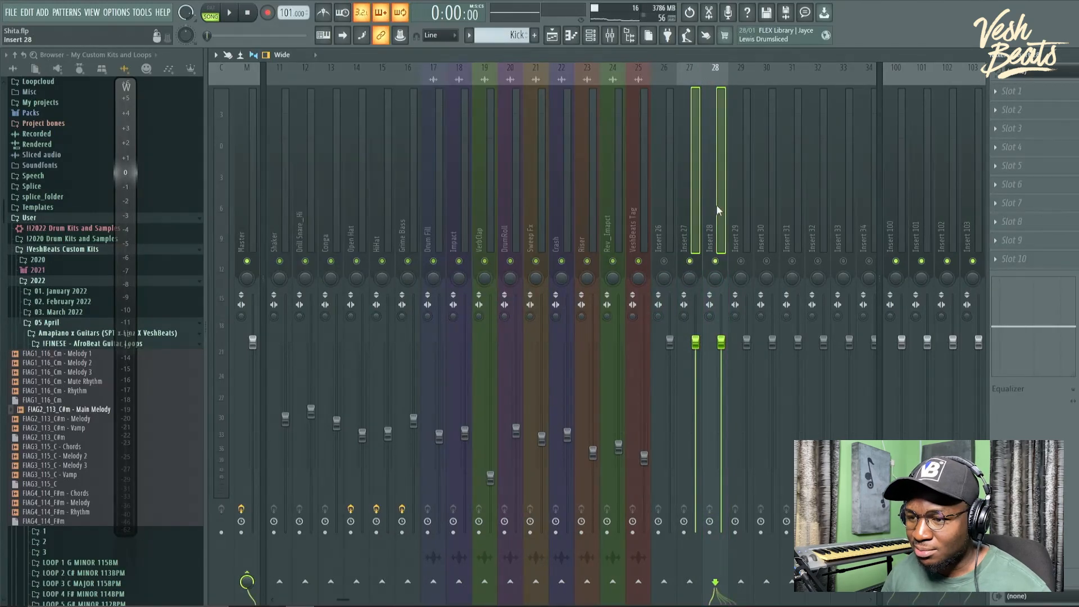
scroll(717, 204, left, 3)
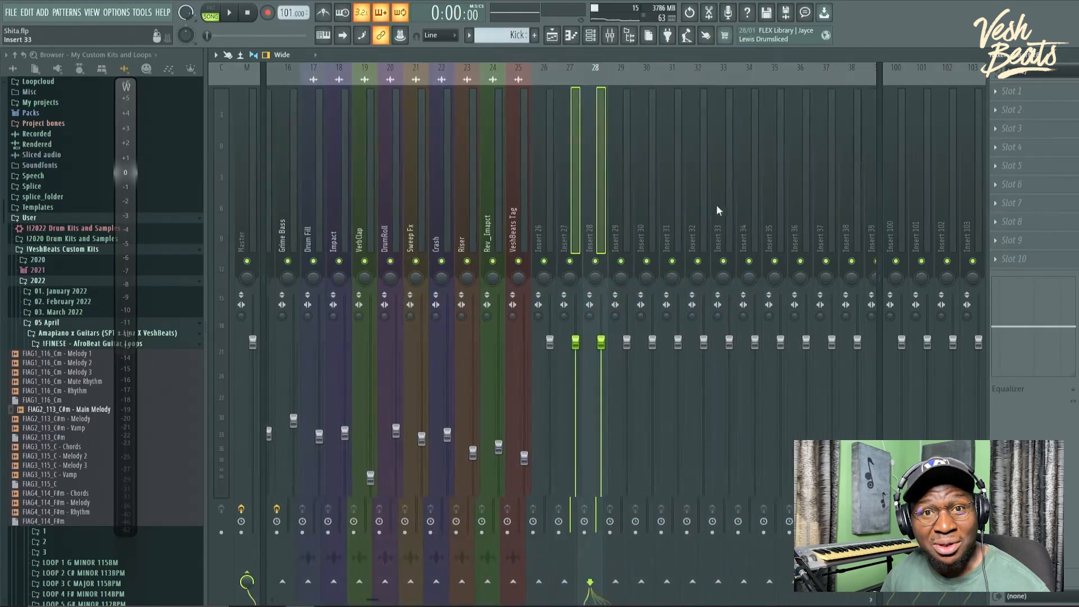
Step: Play the arrangement from the Intro in the playlist to check the balanced mix into the Chorus
click(558, 39)
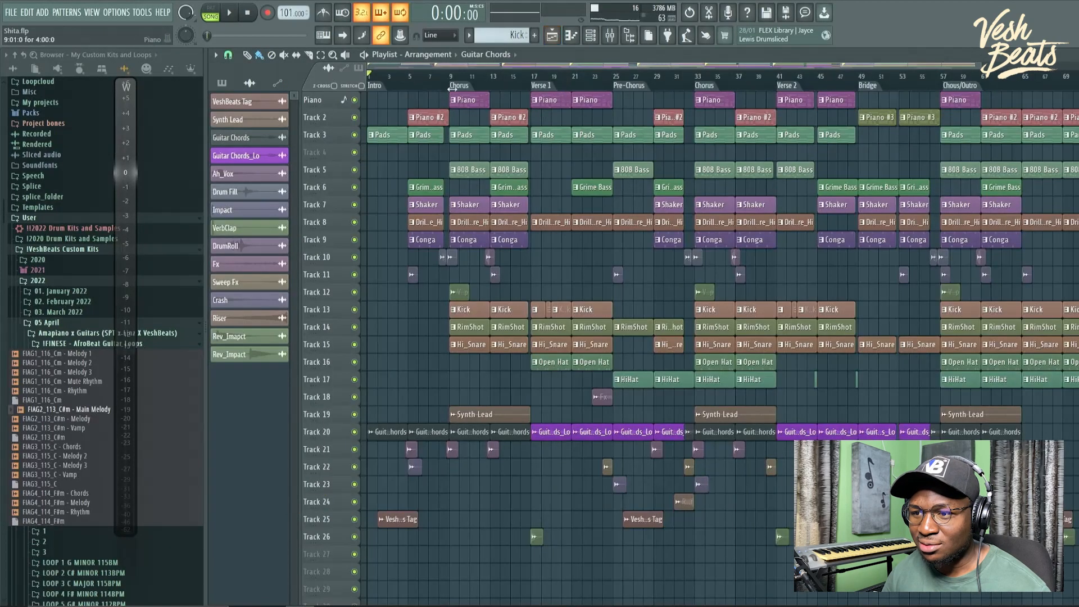
key(space)
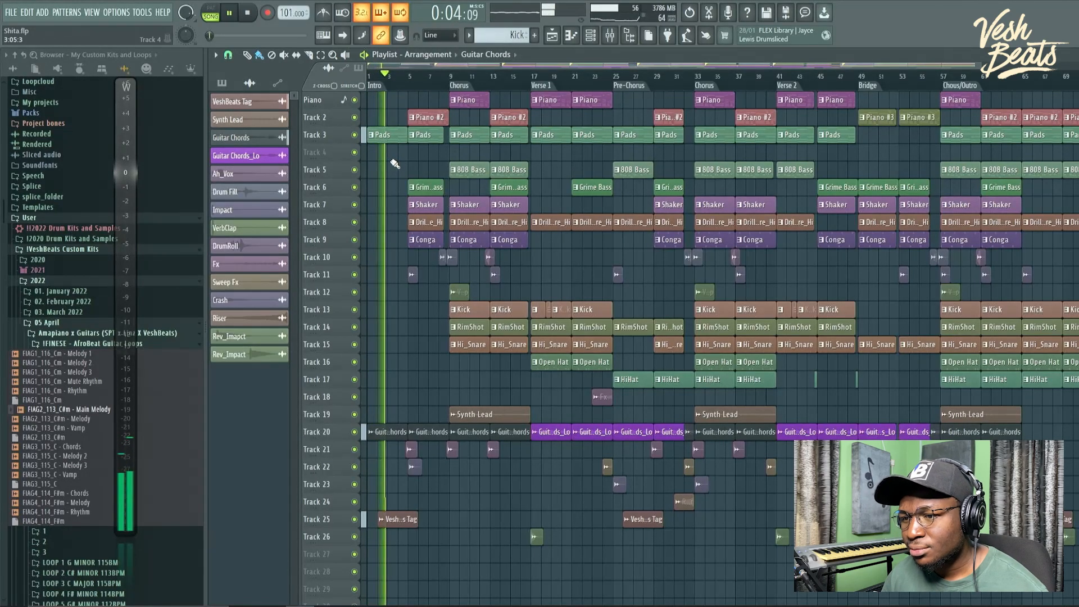
scroll(395, 163, up, 3)
scroll(395, 164, up, 3)
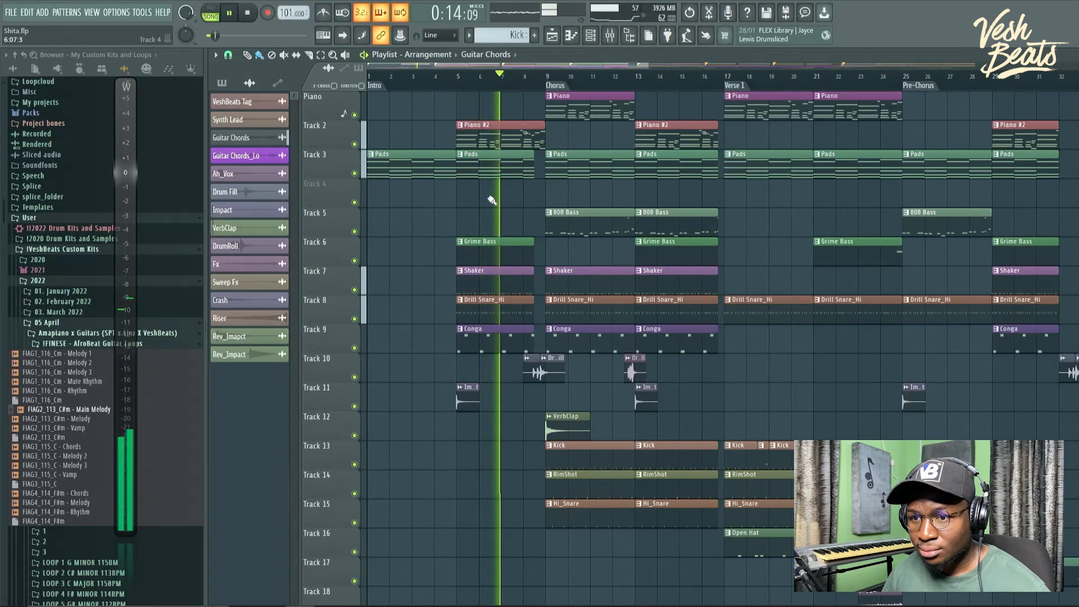
click(13, 12)
click(16, 17)
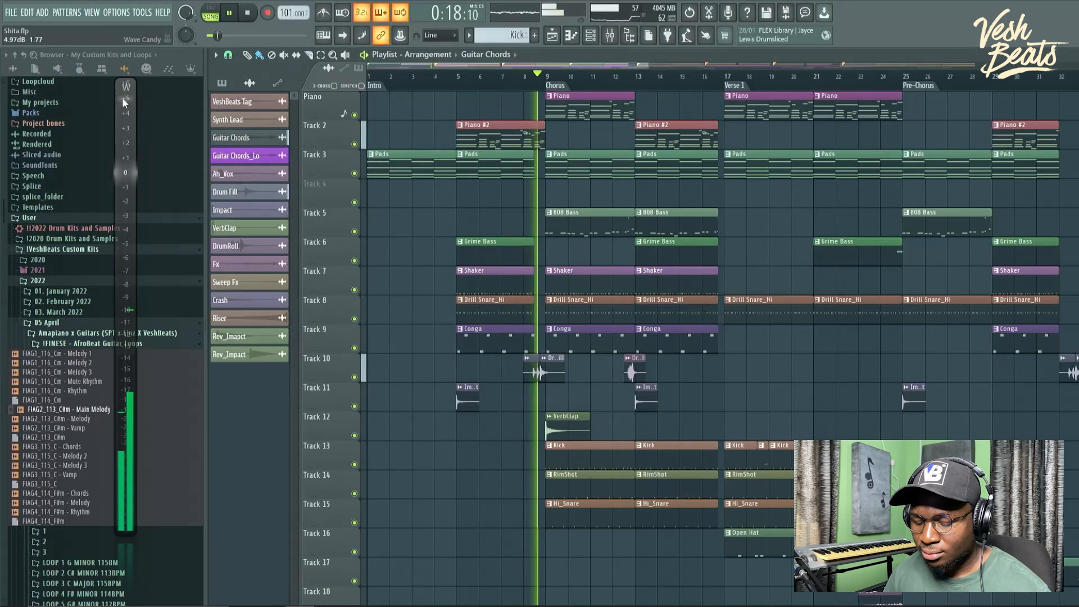
Step: Save the project as the new version Shita_2.flp and stop playback of the arrangement
key(ctrl+n)
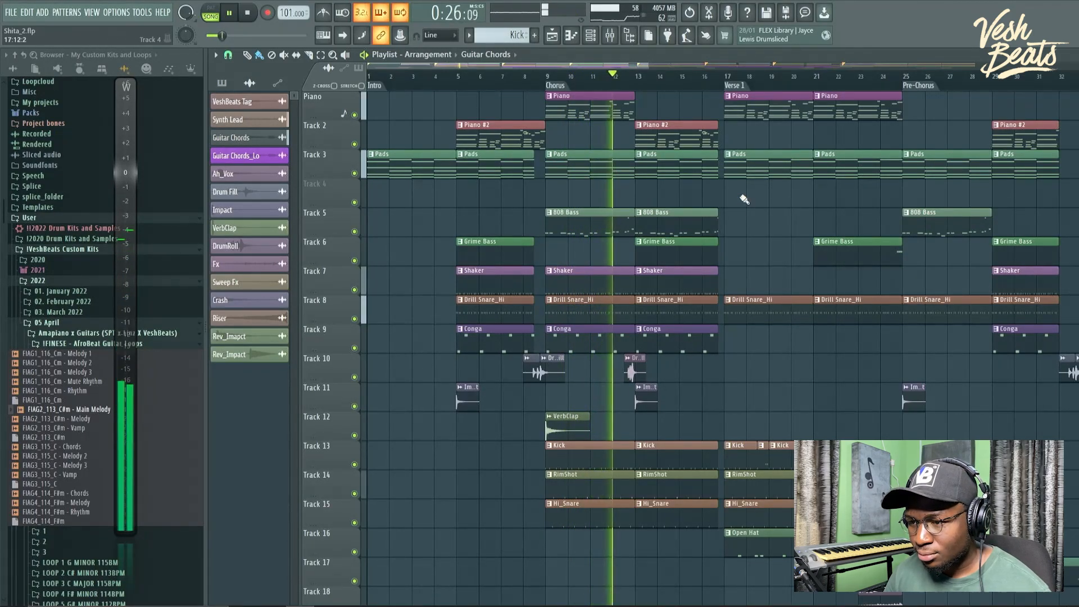
scroll(744, 199, down, 2)
scroll(744, 199, down, 1)
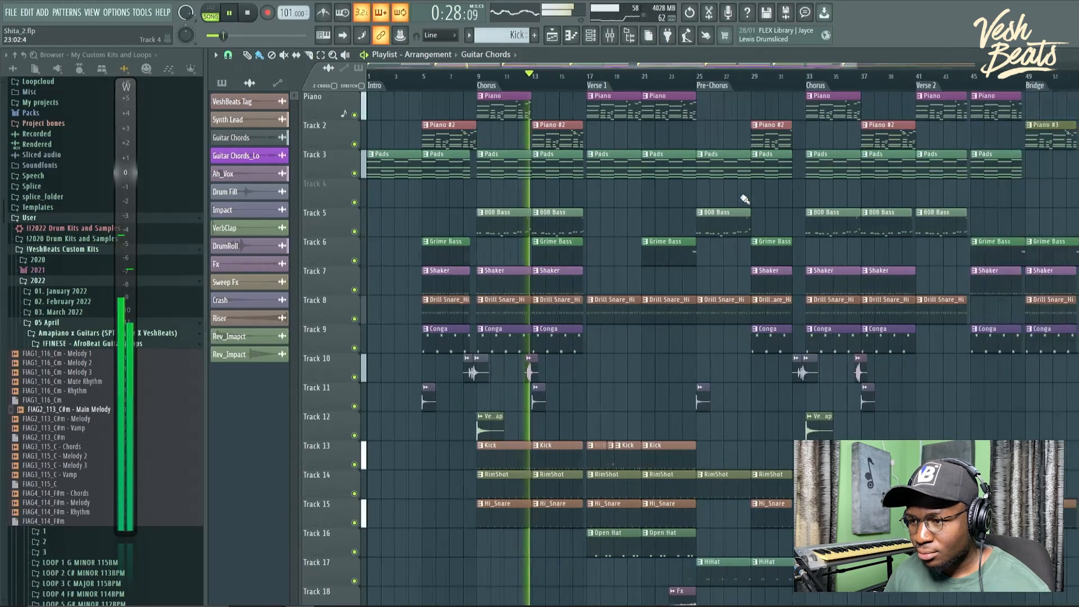
scroll(745, 199, down, 1)
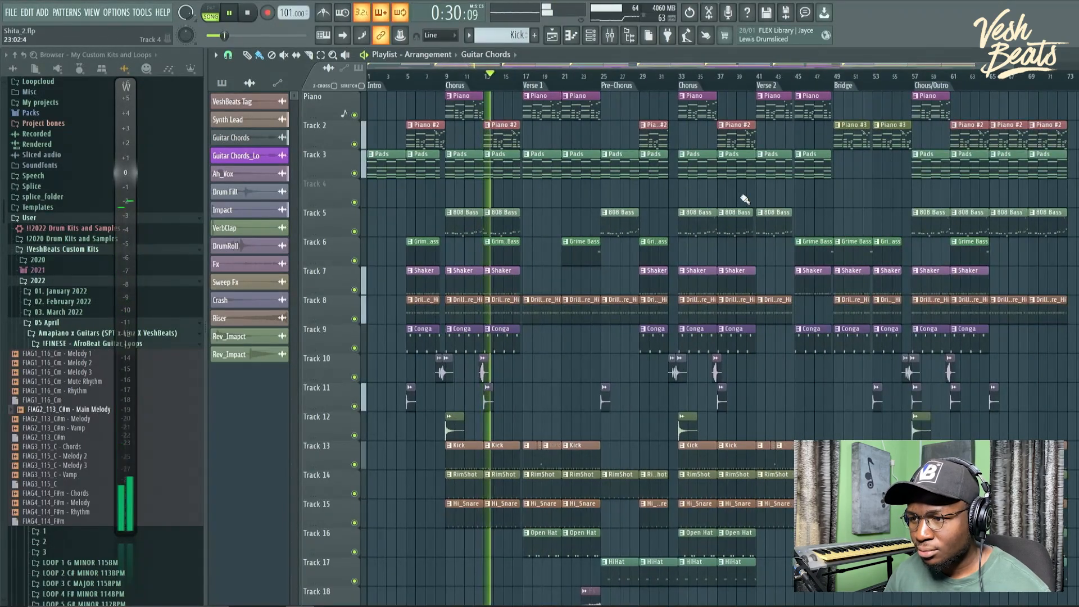
key(space)
Step: Load Ozone 9 into effect slot 3 of the Master mixer track
key(F9)
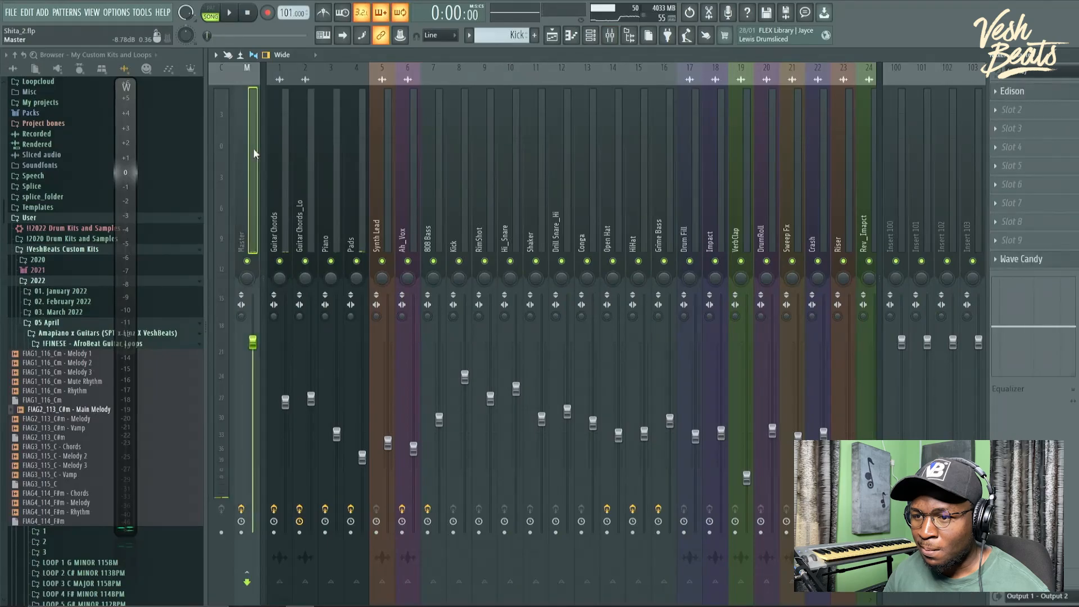
click(1034, 139)
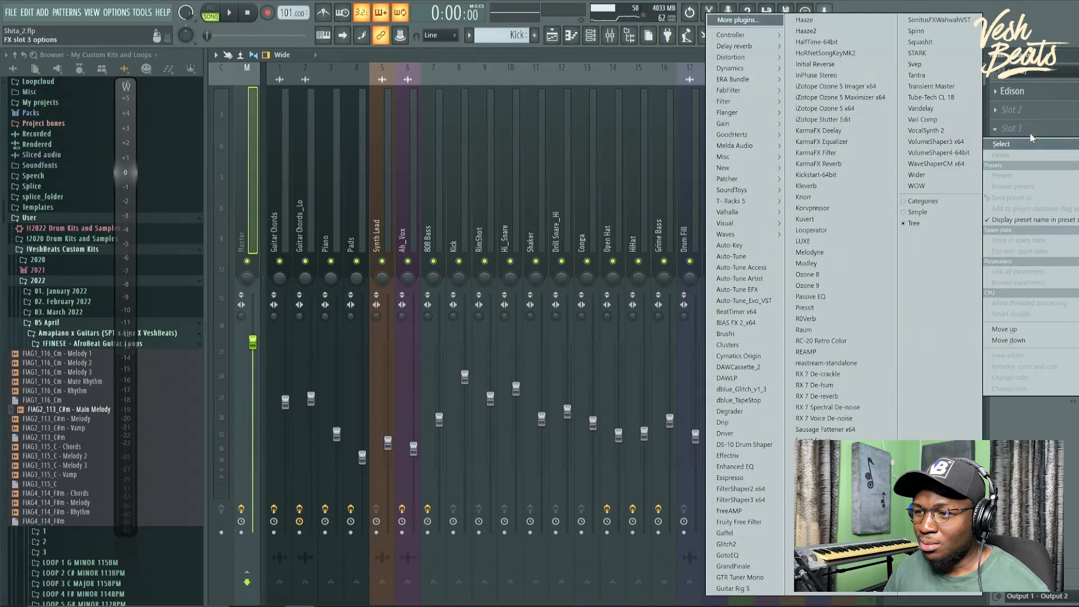
click(807, 286)
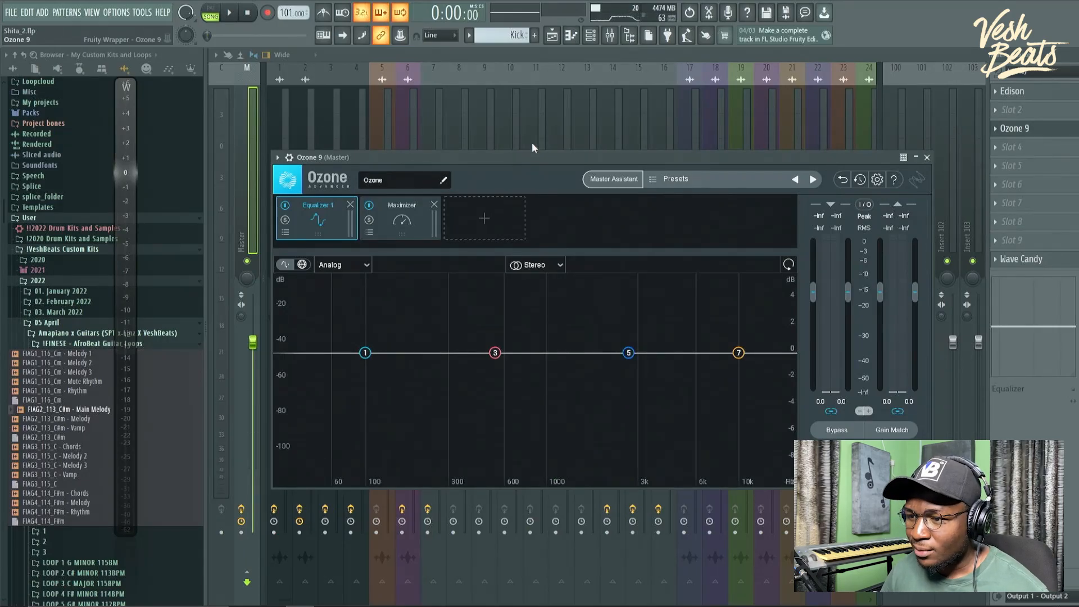
Step: Select the first Chorus section as the playlist's playback range and play it through Ozone 9's Master Assistant on the Master track
key(F5)
click(464, 87)
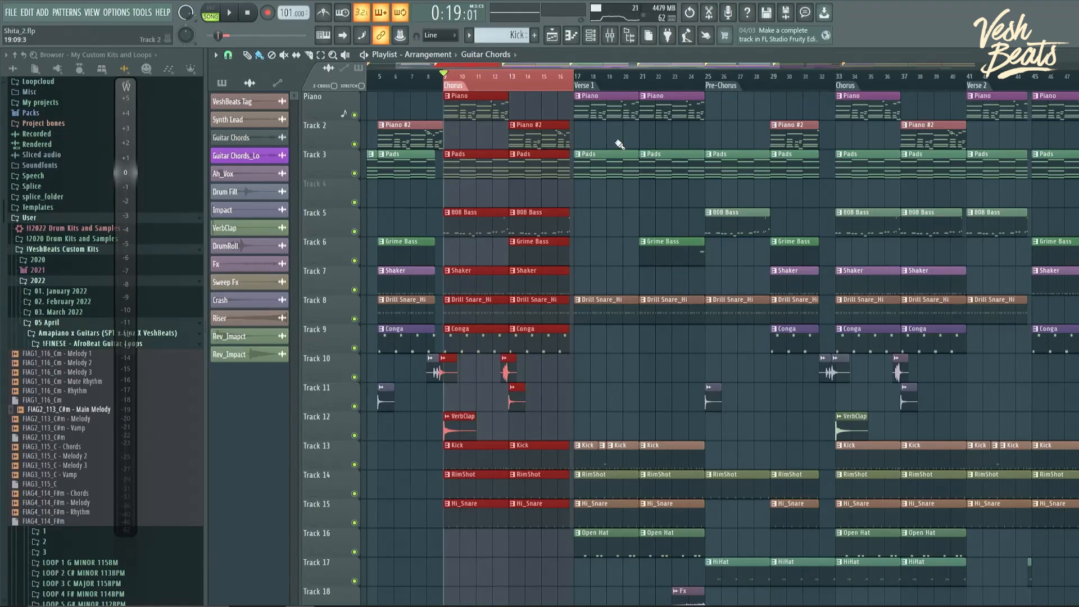
click(616, 141)
click(615, 43)
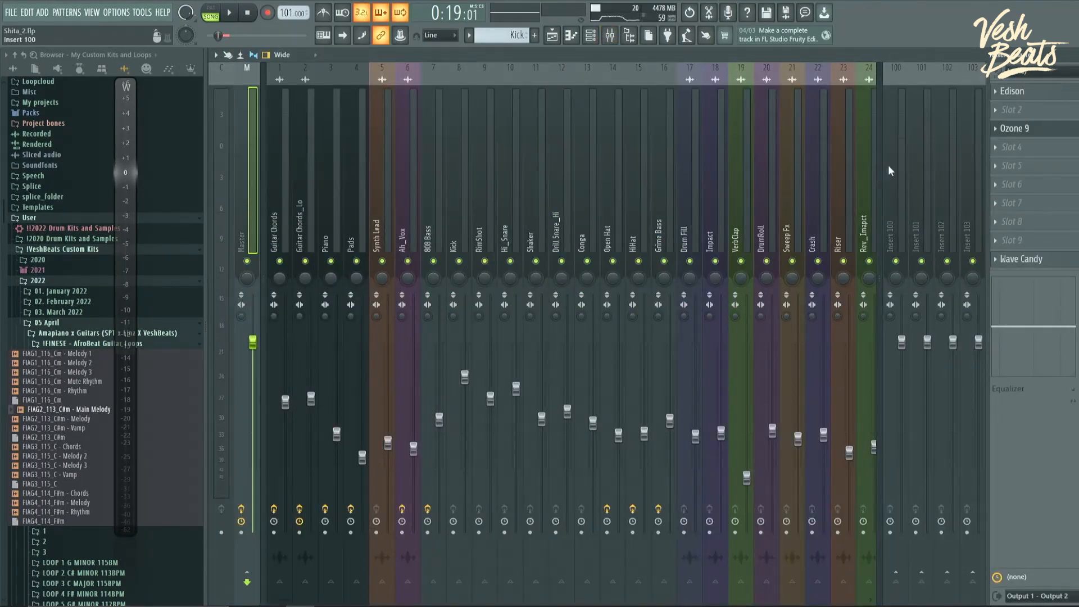
key(space)
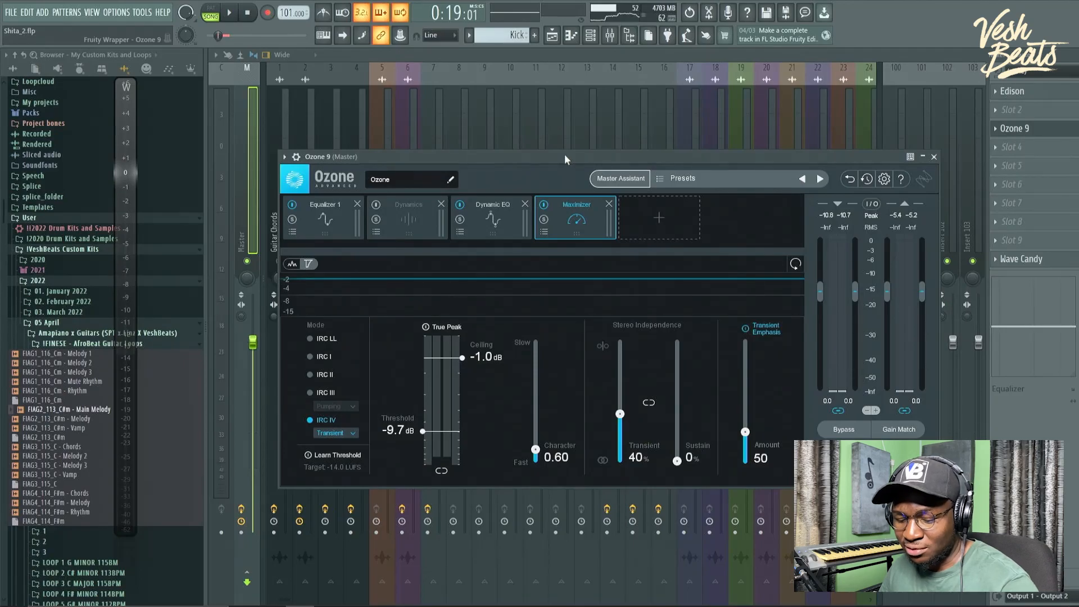
Step: Play the Chorus through Ozone 9 to check the Maximizer's gain reduction and the master output level
drag(565, 158, 576, 152)
key(space)
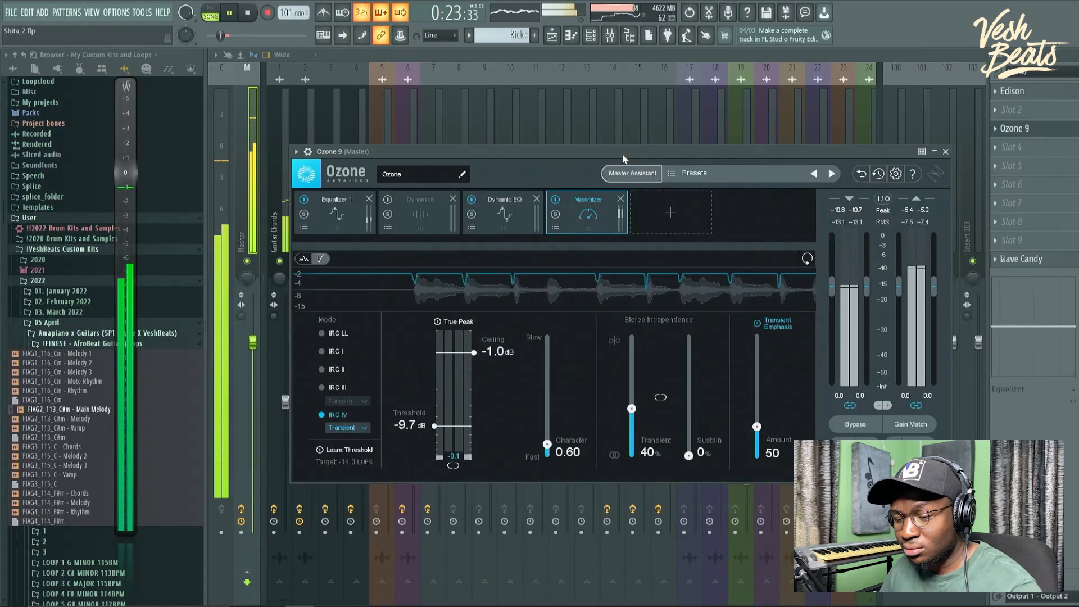
drag(625, 150, 629, 150)
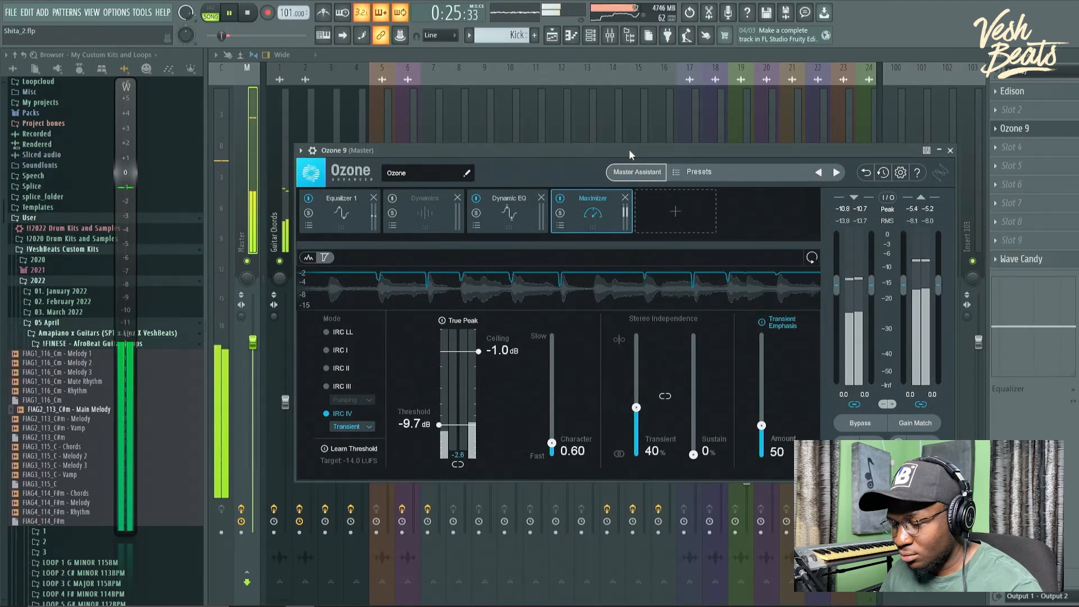
key(F12)
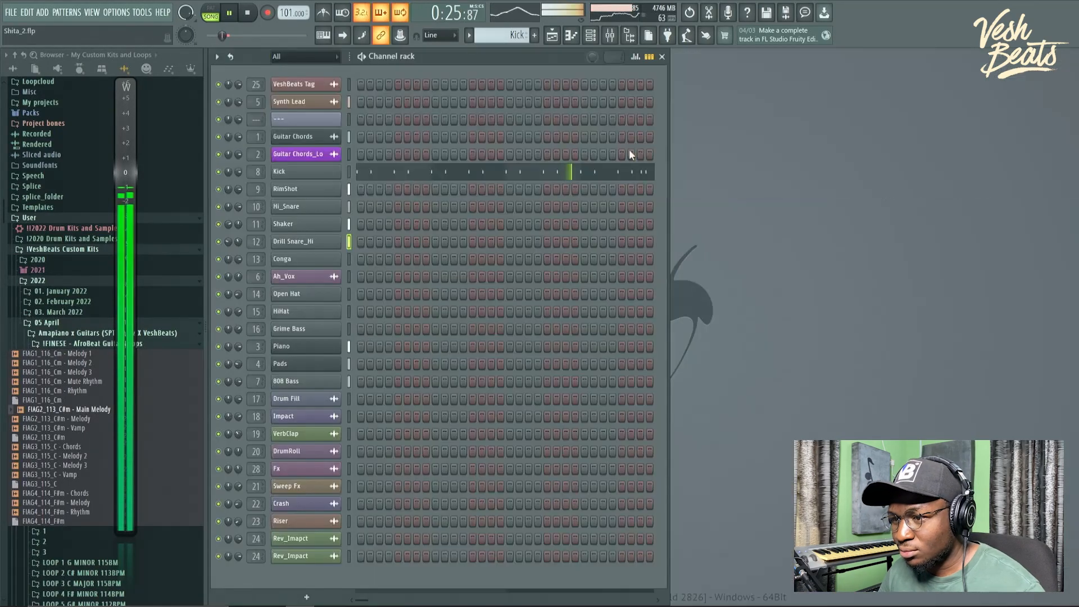
click(614, 44)
key(space)
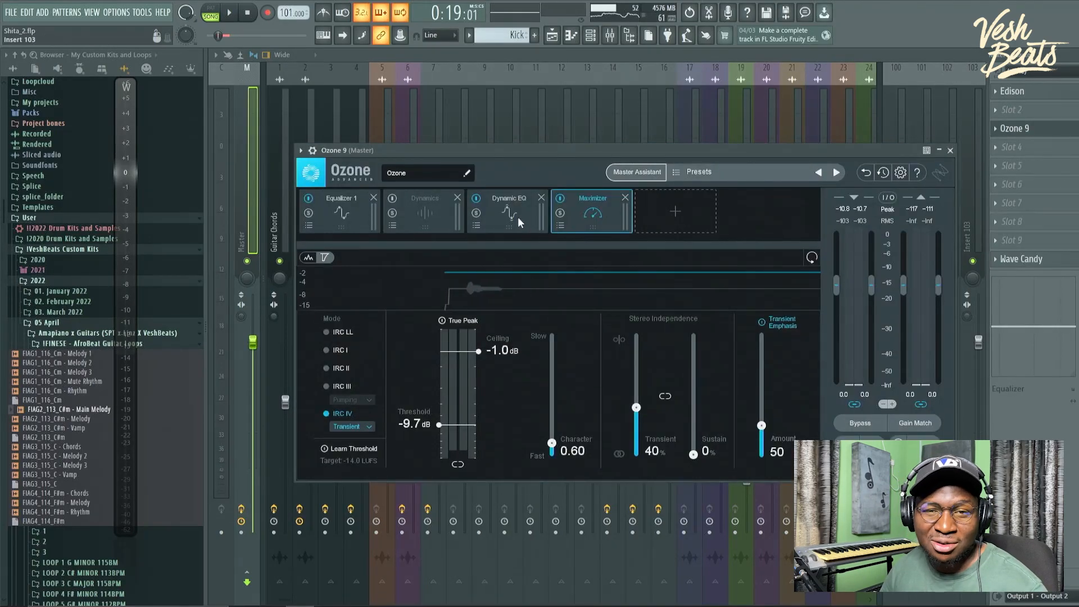
Step: Review Ozone 9's Dynamic EQ, Dynamics and Equalizer 1 modules, including the high shelf band of Equalizer 1
click(509, 217)
click(447, 216)
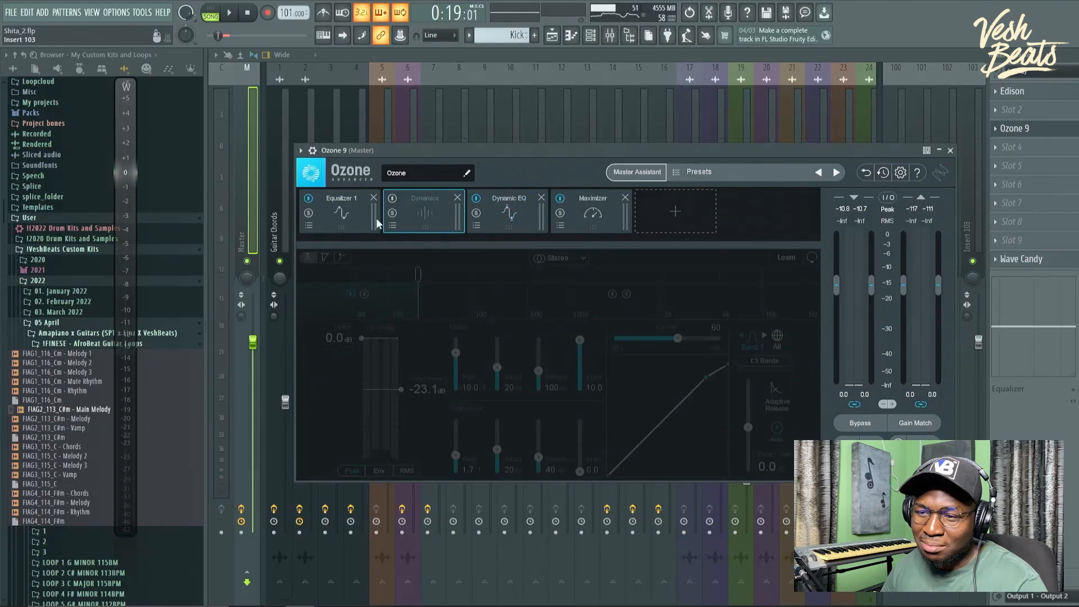
click(362, 223)
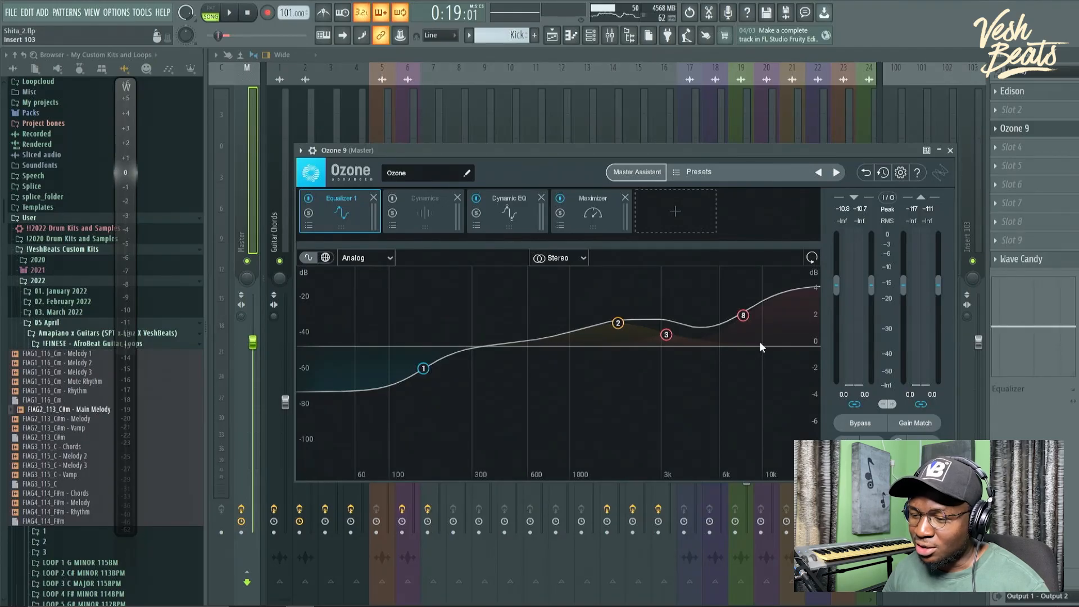
click(743, 317)
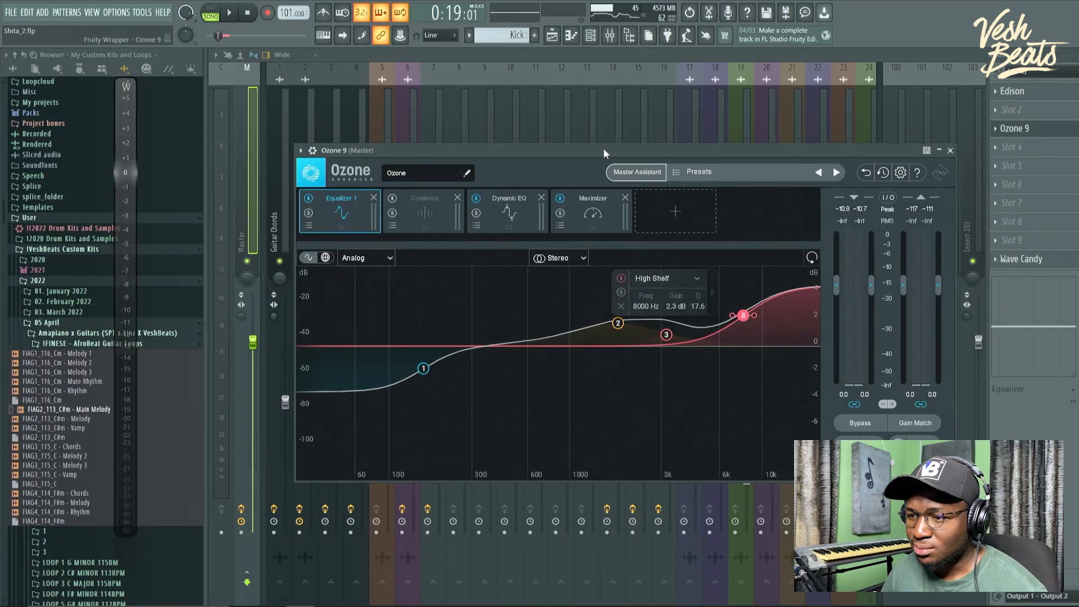
Step: While the Chorus plays, set Equalizer 1's low shelf to about -1.0 dB at 164 Hz and its band 2 bell to about 0.7 dB
drag(604, 150, 608, 152)
key(space)
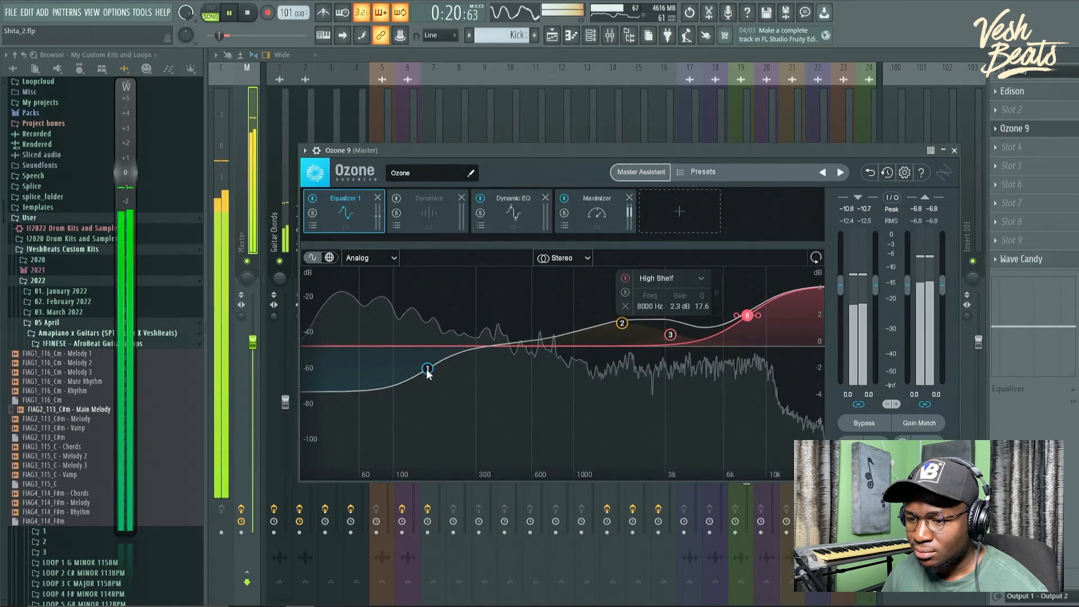
click(427, 367)
drag(427, 367, 429, 362)
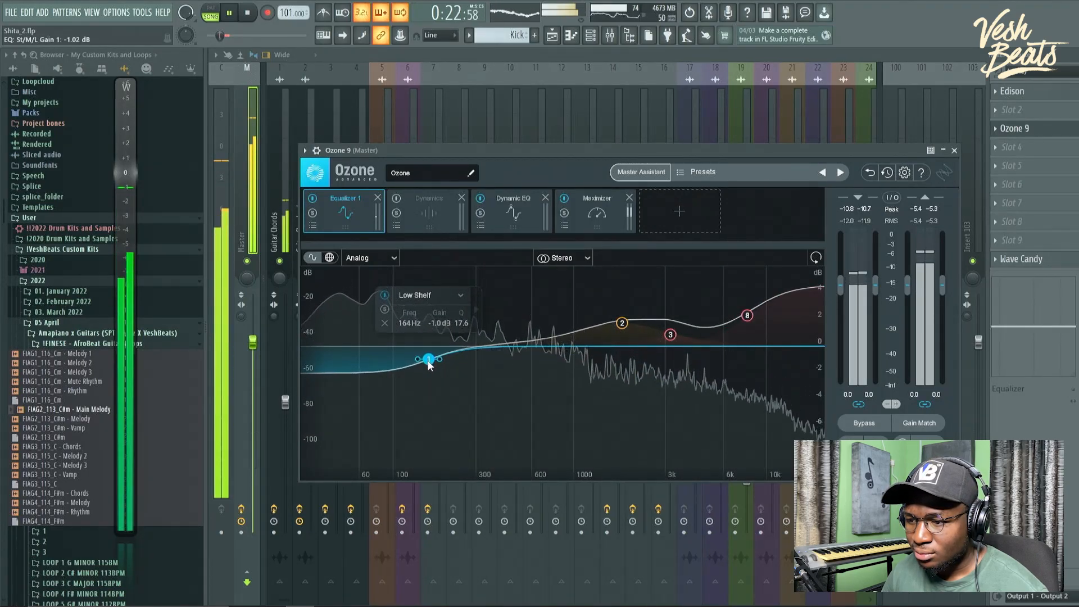
drag(622, 323, 622, 337)
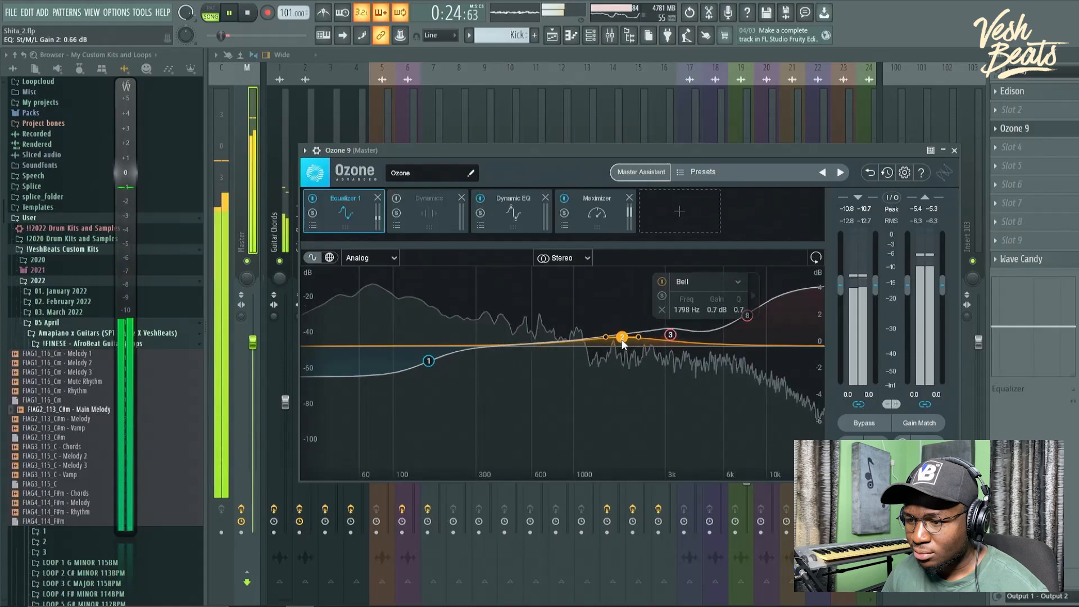
Step: Set Equalizer 1's high shelf to about 1.3 dB at 6965 Hz and band 2 to about -0.9 dB at 1489 Hz with Q 1.0
click(747, 319)
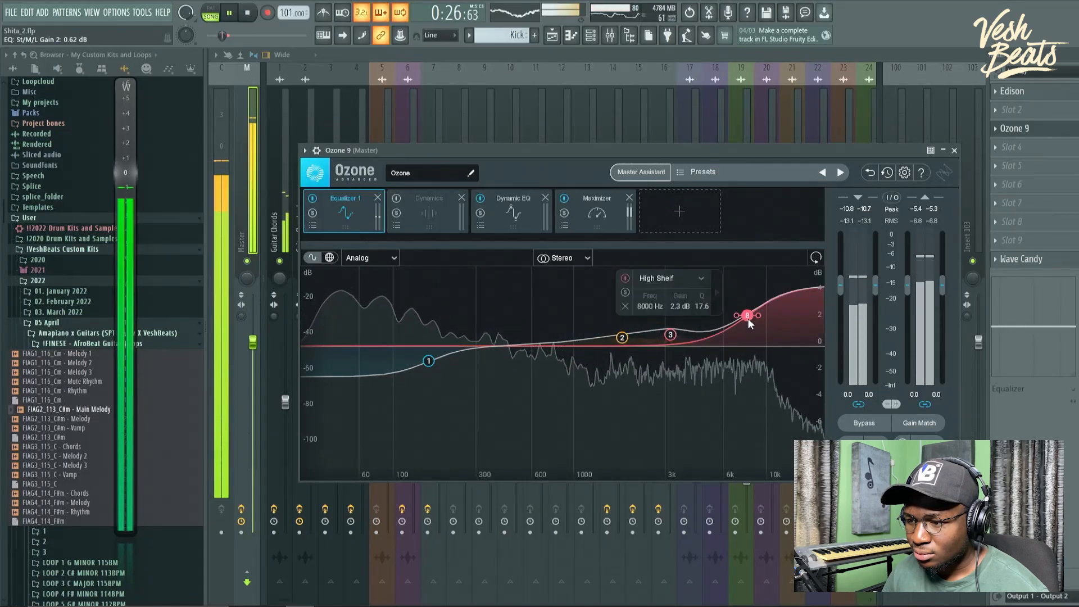
drag(744, 325, 736, 332)
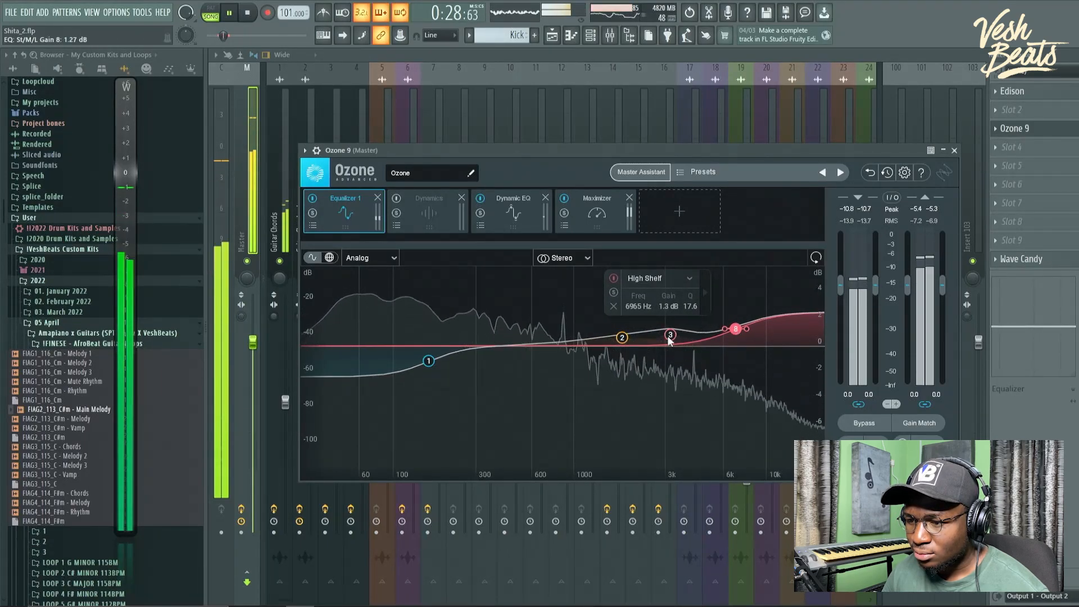
drag(622, 337, 608, 362)
scroll(610, 347, up, 5)
scroll(607, 356, down, 3)
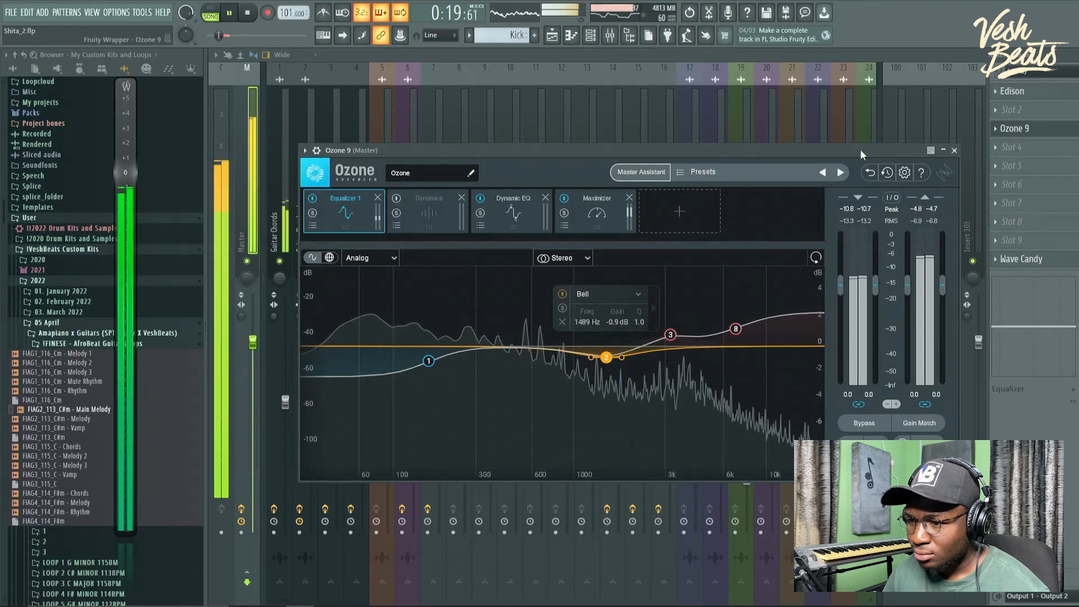
key(space)
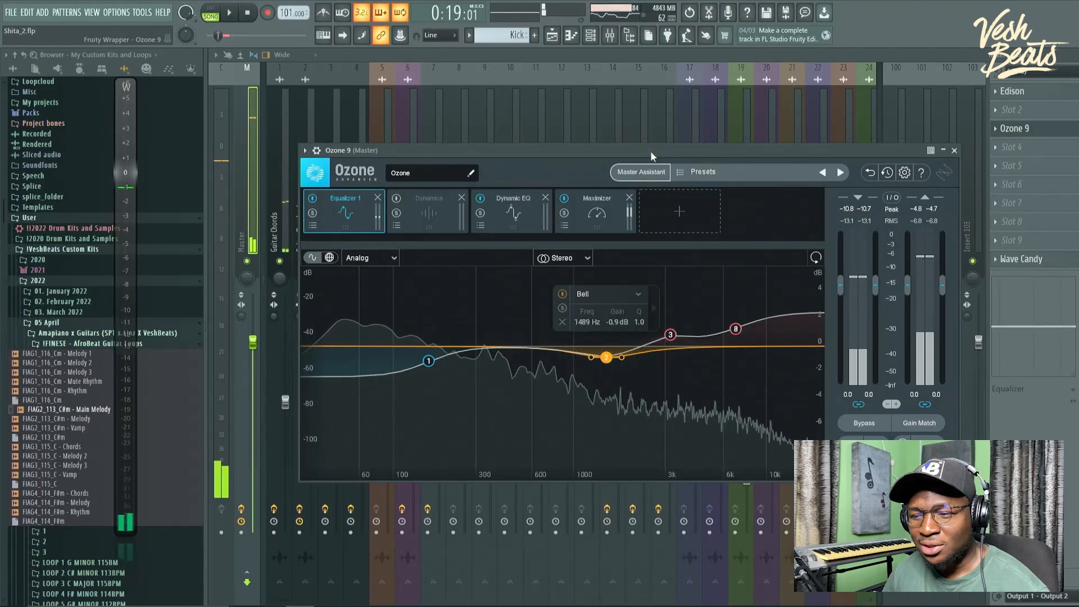
Step: Review the lowest band of the Dynamic EQ module and the Maximizer settings in Ozone 9
click(434, 205)
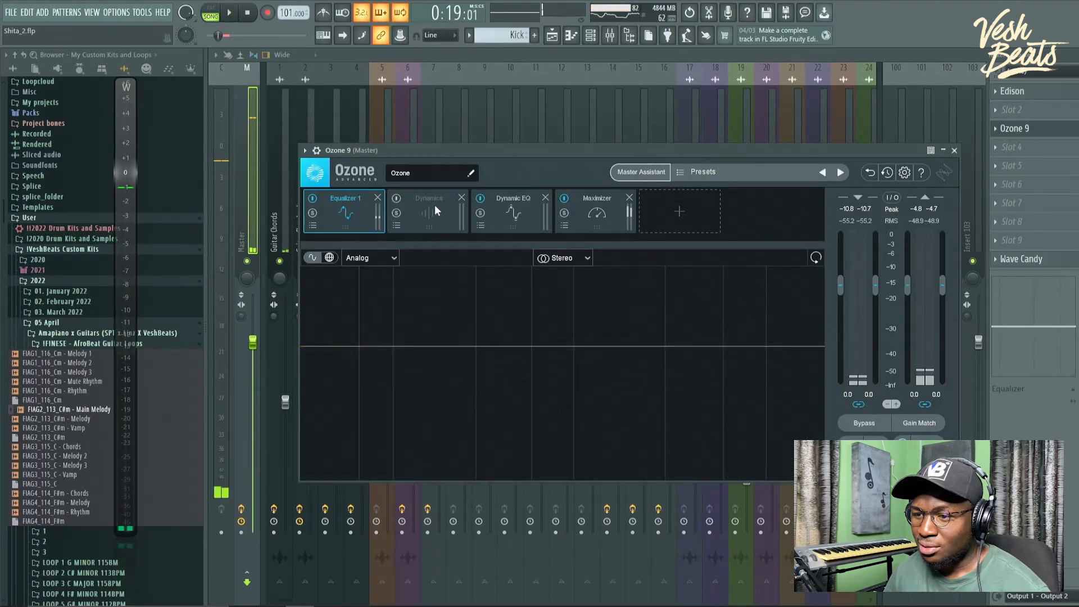
click(508, 214)
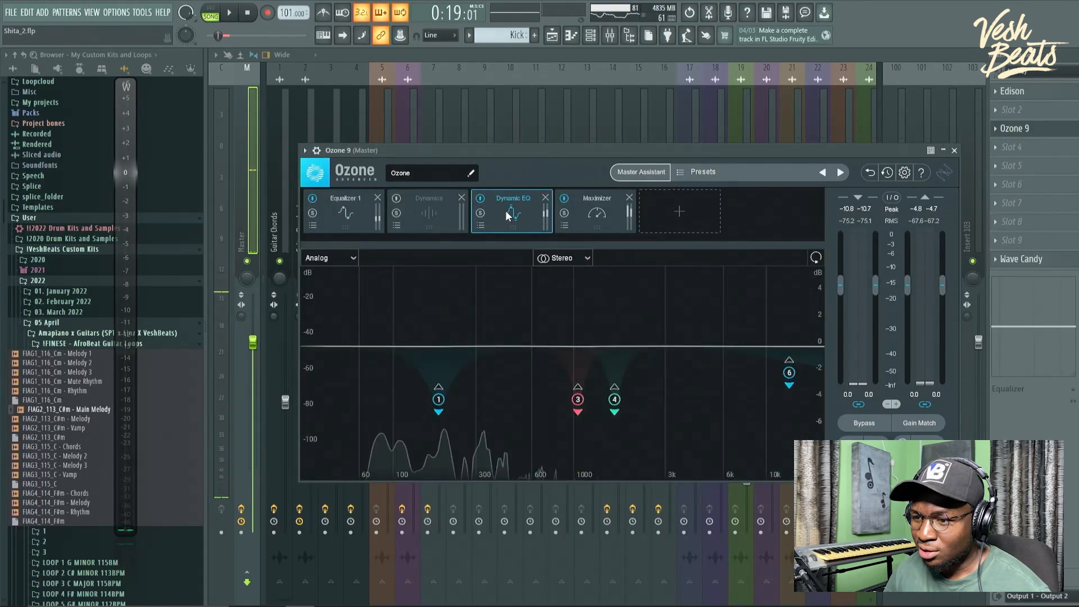
click(440, 399)
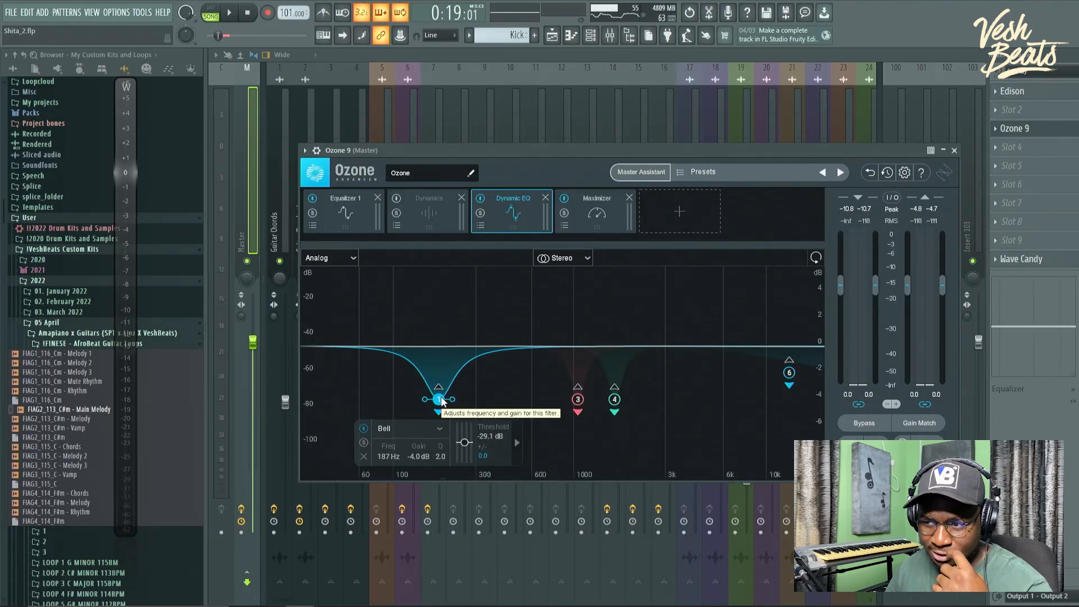
click(587, 221)
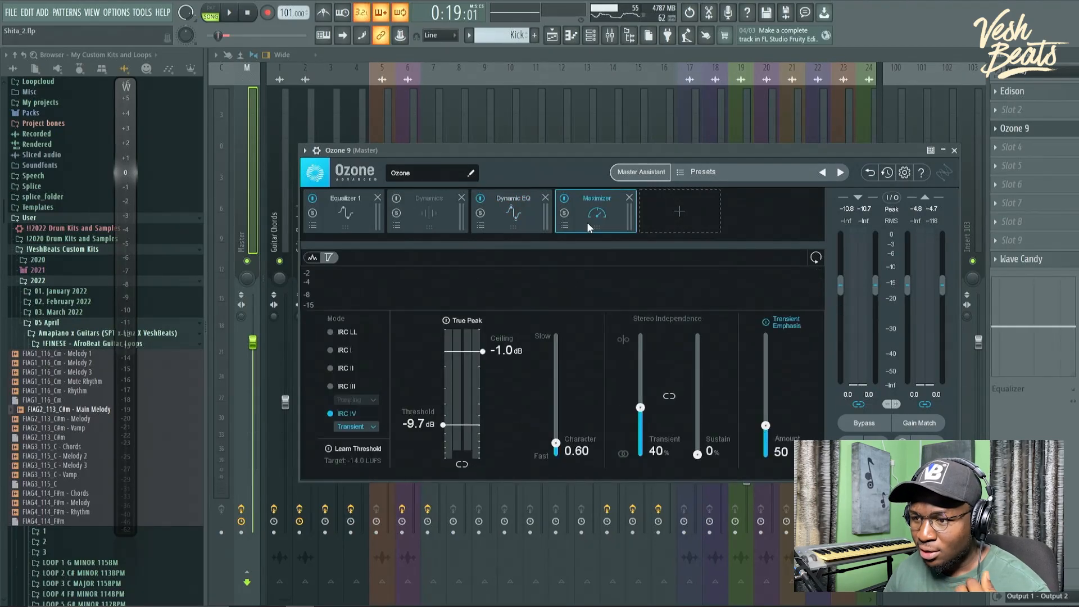
Step: Add an Imager module with Stereoize enabled to the Ozone 9 chain, directly before the Maximizer
click(670, 210)
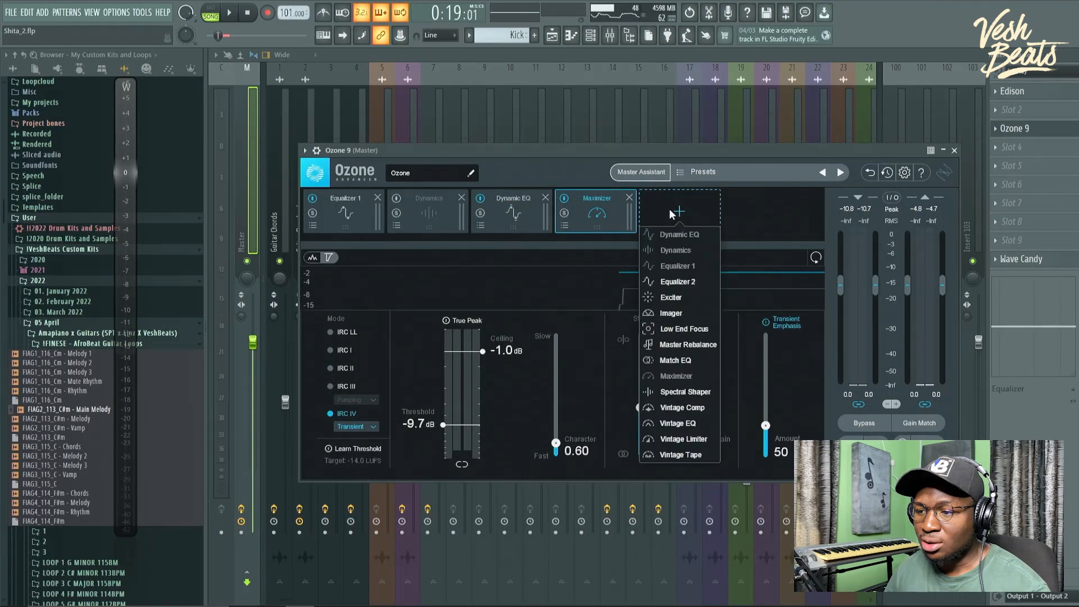
click(681, 311)
drag(676, 214, 606, 214)
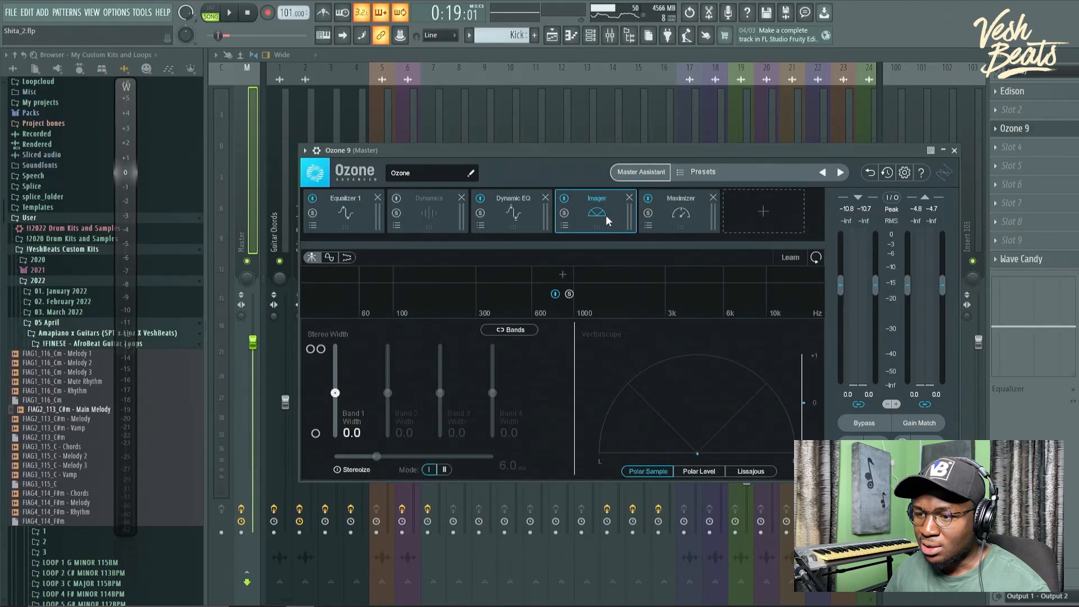
drag(589, 152, 566, 154)
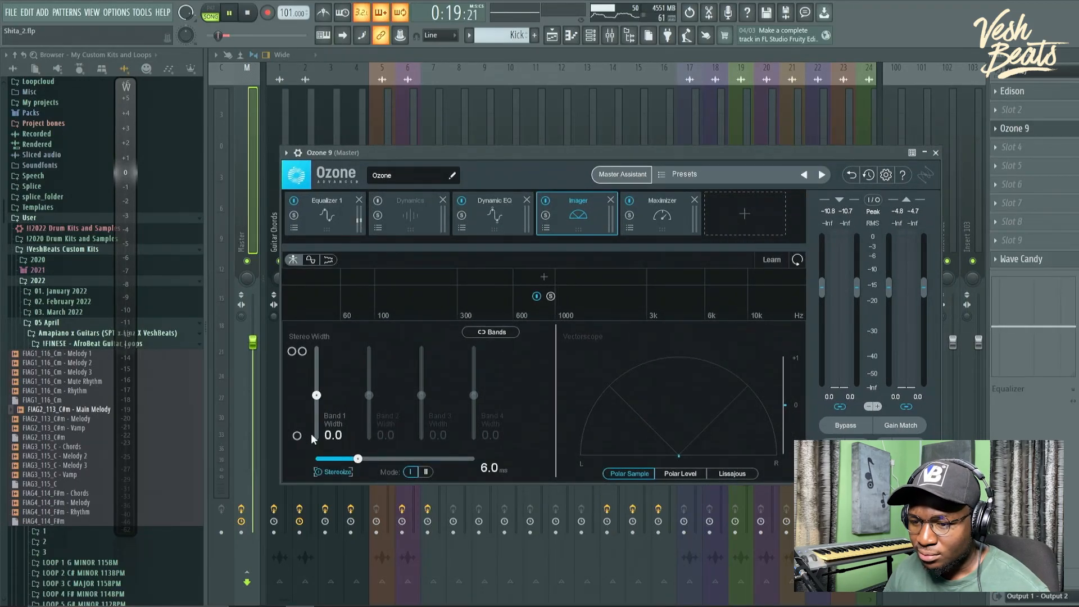
Step: Split the Imager into four frequency bands and run Learn during Chorus playback to position the crossovers
key(space)
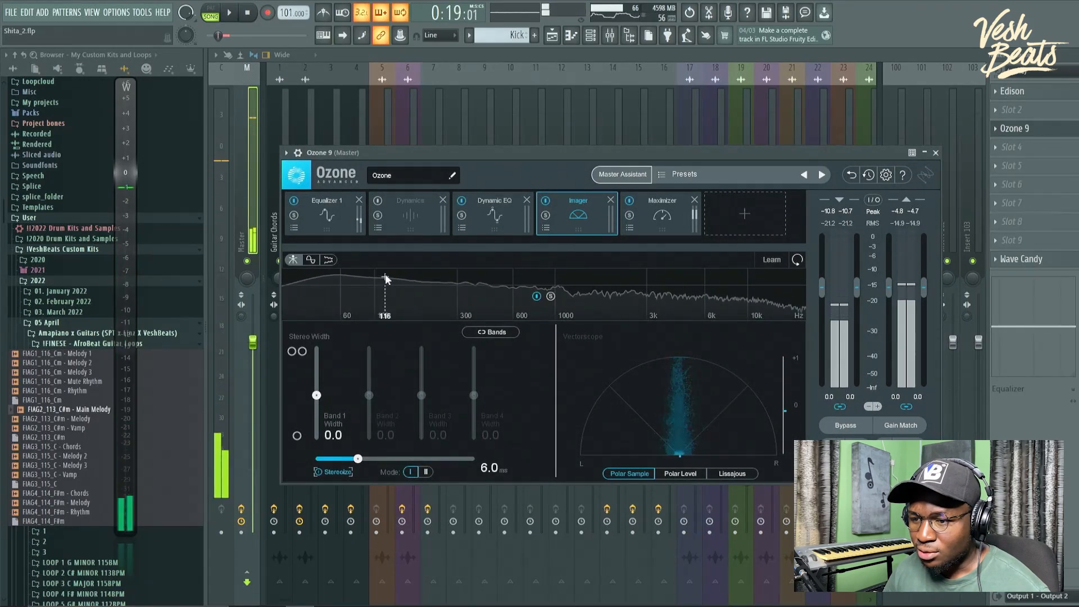
click(385, 277)
click(437, 276)
click(537, 276)
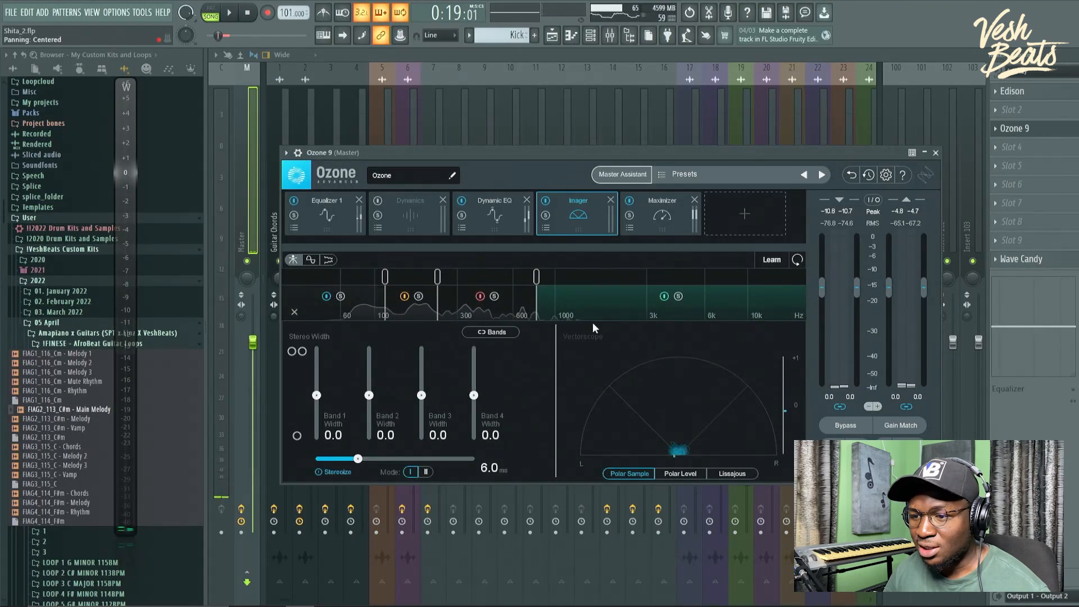
click(772, 259)
key(space)
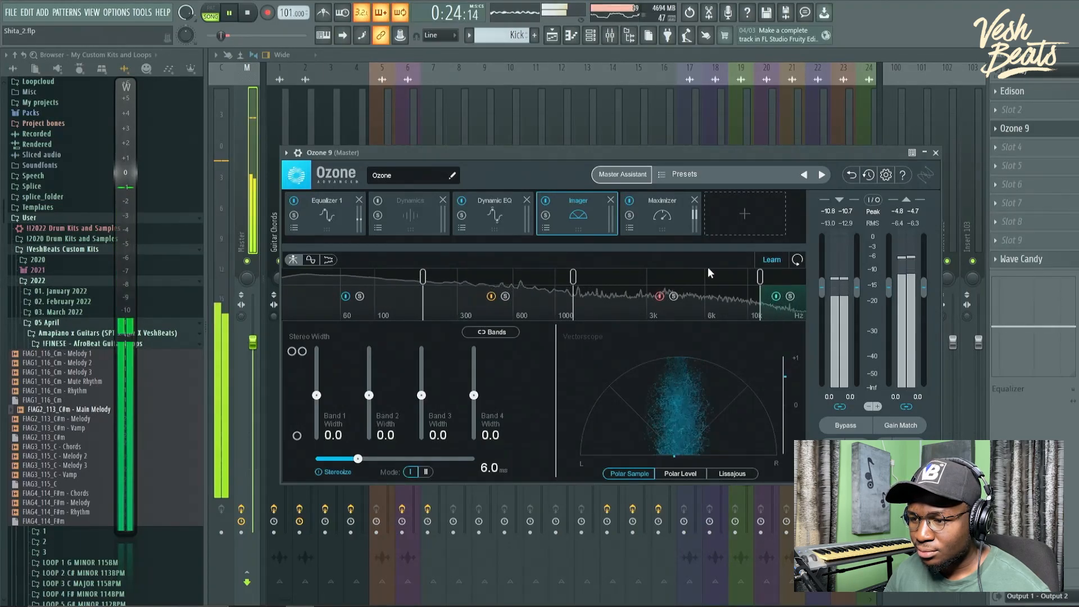
Step: Switch the Imager's Stereoize off and on again during playback to compare the stereo width
drag(594, 150, 606, 147)
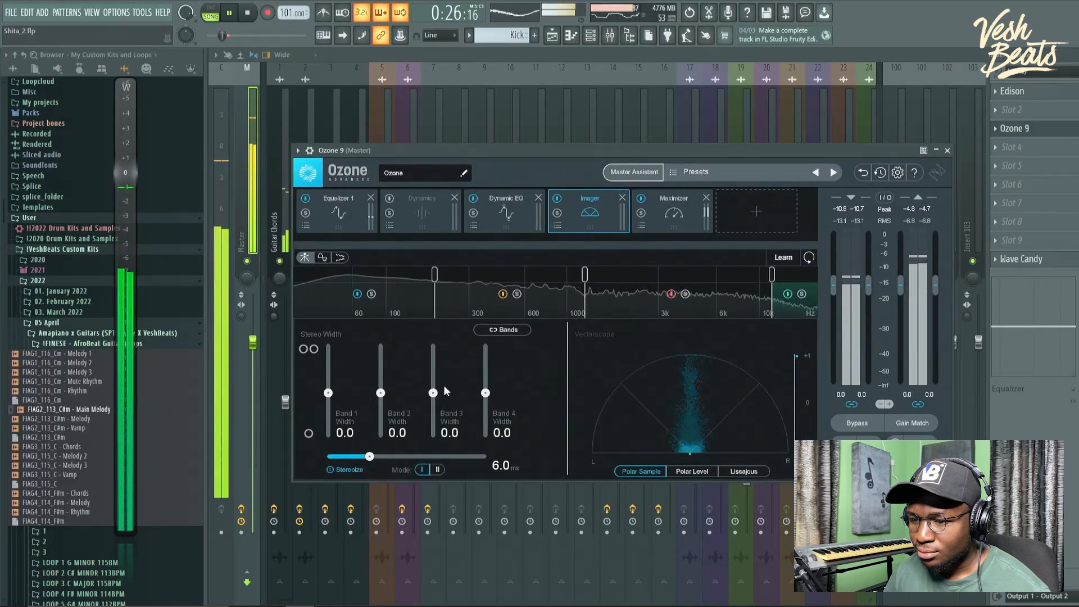
click(331, 471)
click(331, 471)
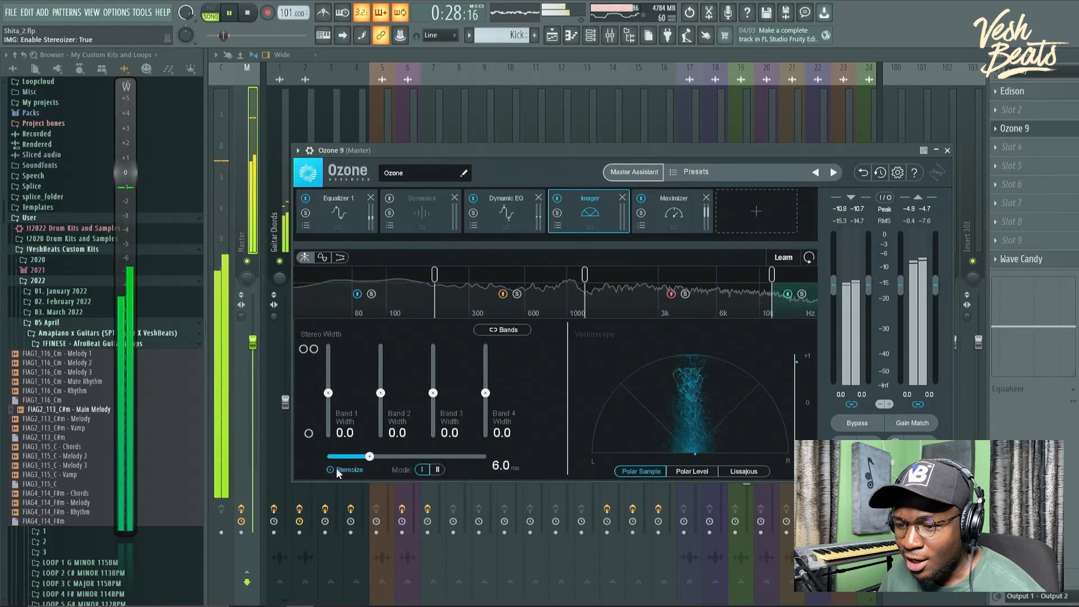
Step: Set the Imager's Stereoize delay to 7.0 ms, narrow Band 1 to -69.6 and lower its upper crossover slightly
drag(369, 456, 377, 458)
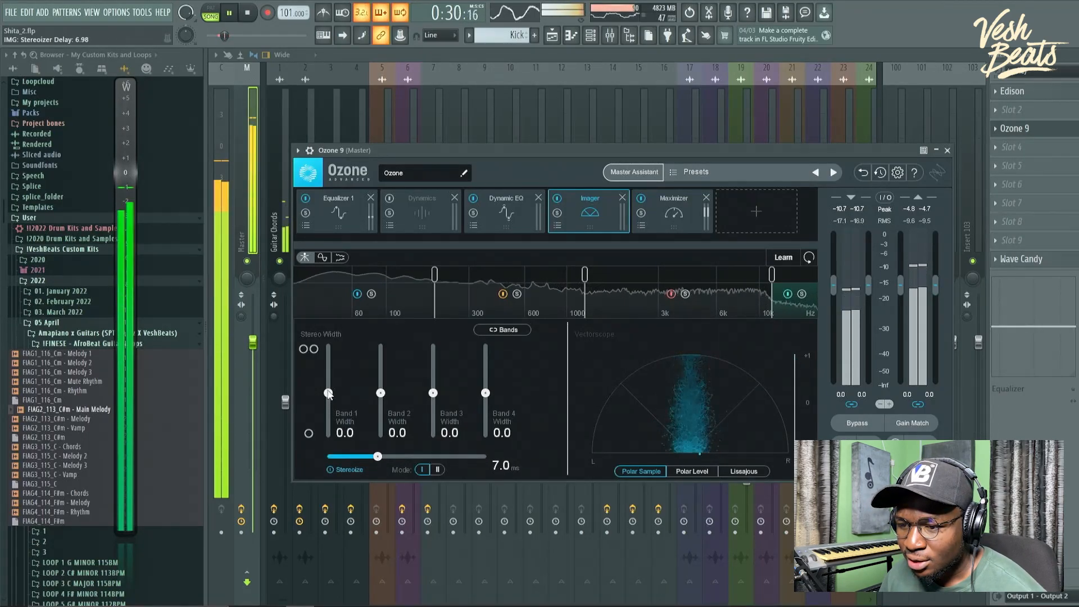
drag(328, 392, 328, 429)
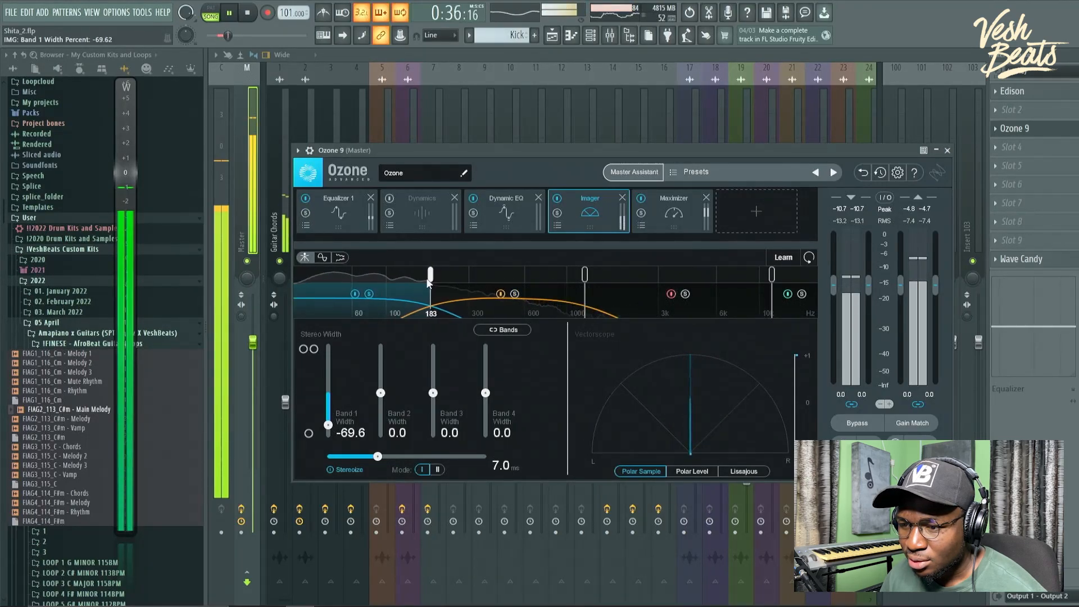
drag(434, 275, 424, 276)
Step: Compare the sound with Stereoize off and on, and widen Imager Bands 2, 3 and 4 to 36.7, 44.3 and 36.7
click(331, 470)
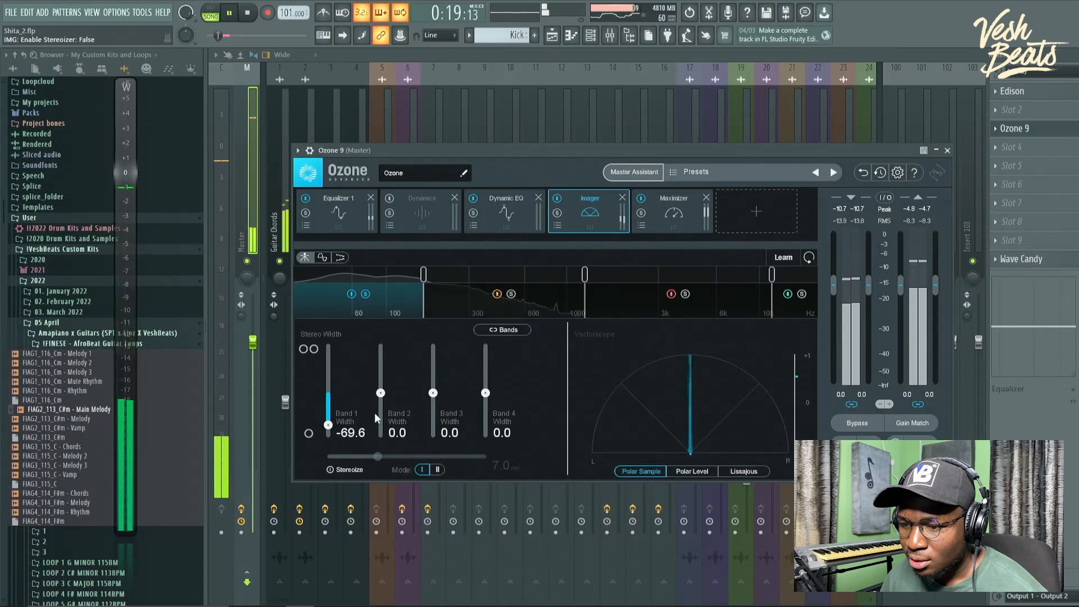
click(347, 470)
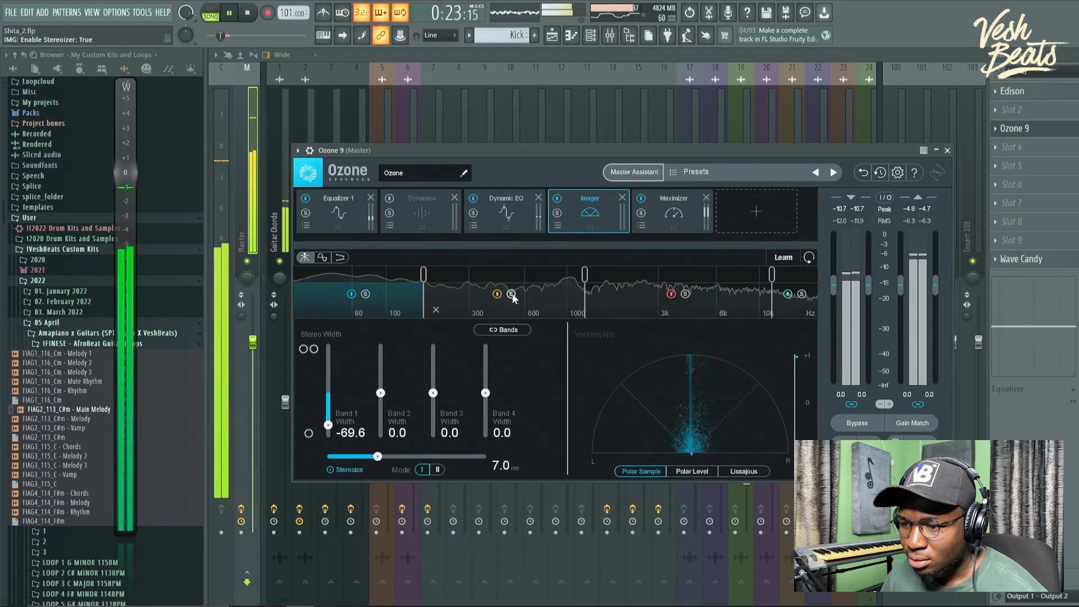
drag(381, 393, 486, 376)
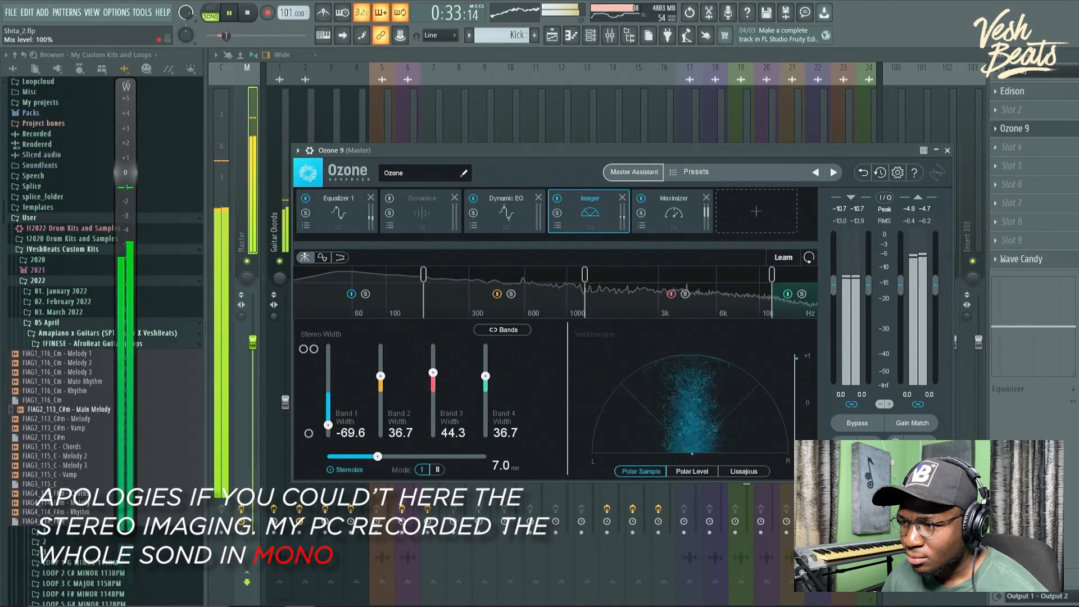
key(Escape)
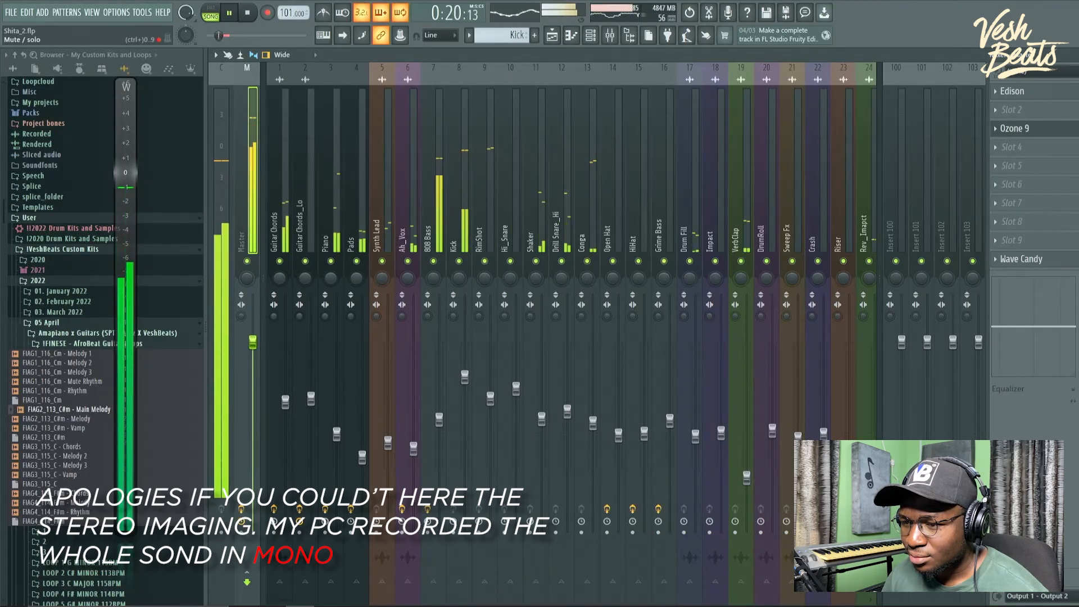
Step: Lower the RimShot track's volume slightly in the mixer and reselect the Master track
click(491, 403)
drag(490, 403, 490, 422)
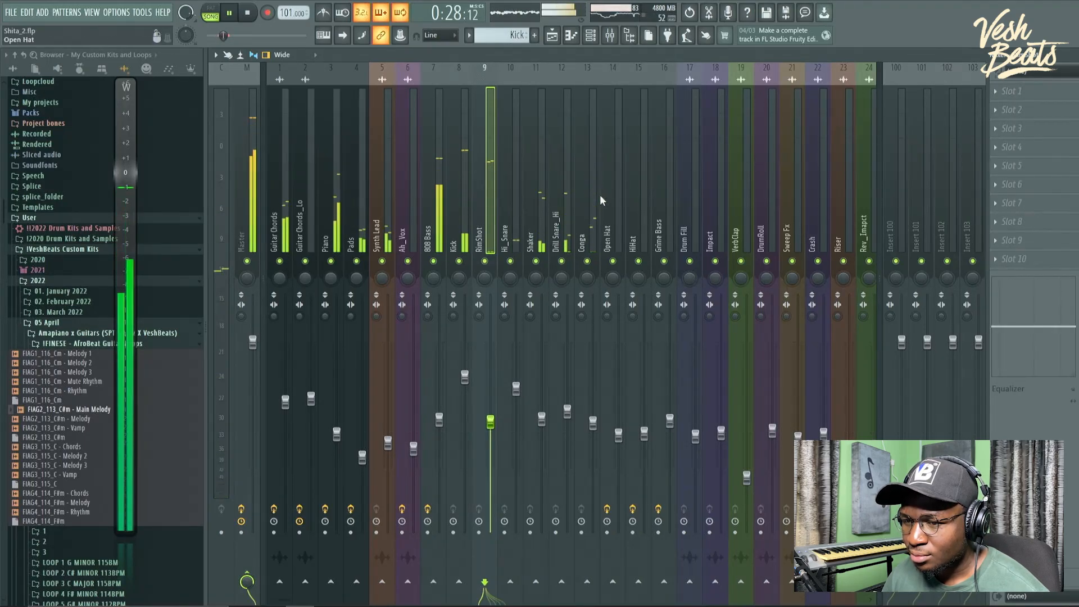
click(252, 190)
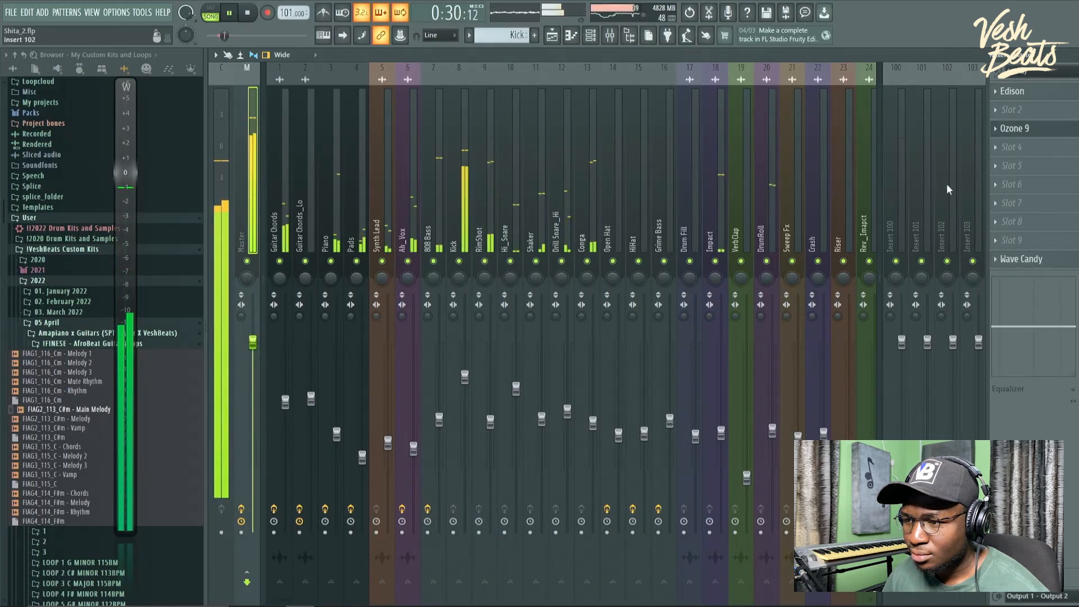
Step: Review the full arrangement in the playlist and stop playback
click(551, 41)
click(552, 42)
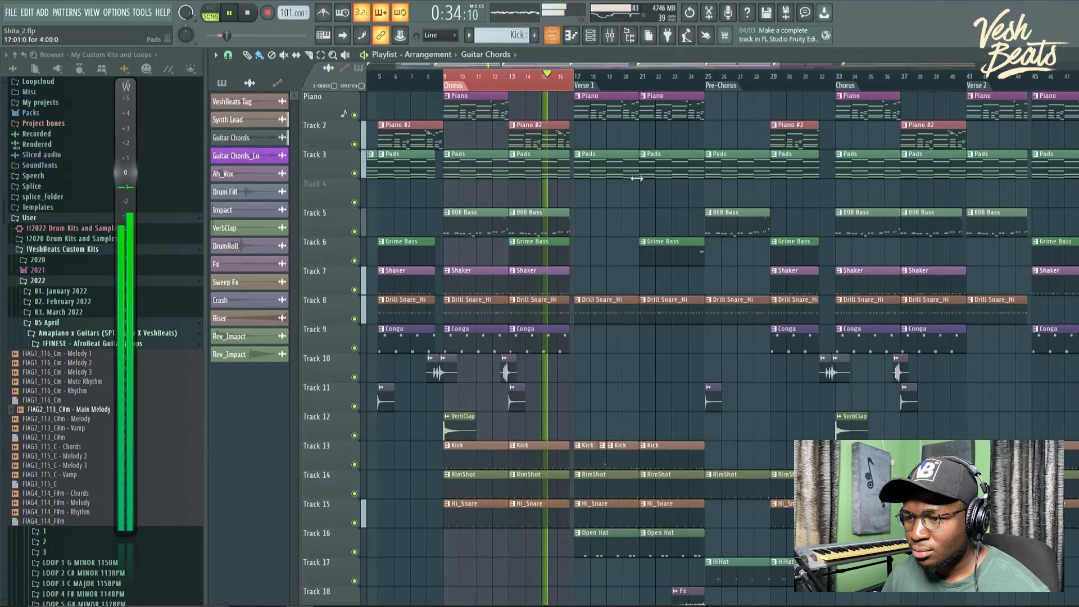
key(space)
scroll(630, 204, down, 1)
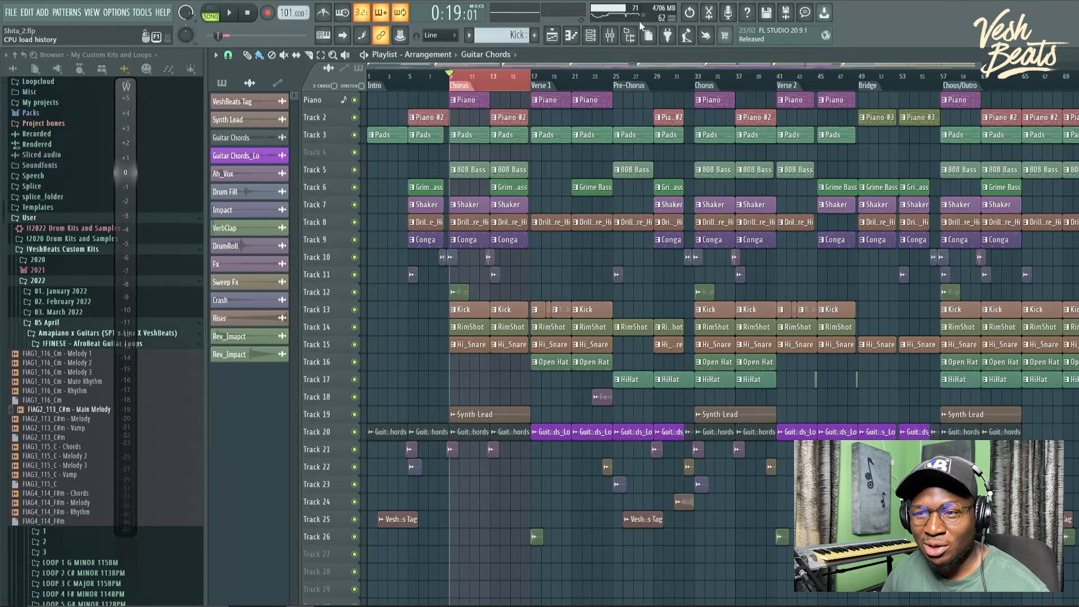
Step: Add iZotope Ozone 5 to the Master track's effect slot directly after Ozone 9
click(610, 35)
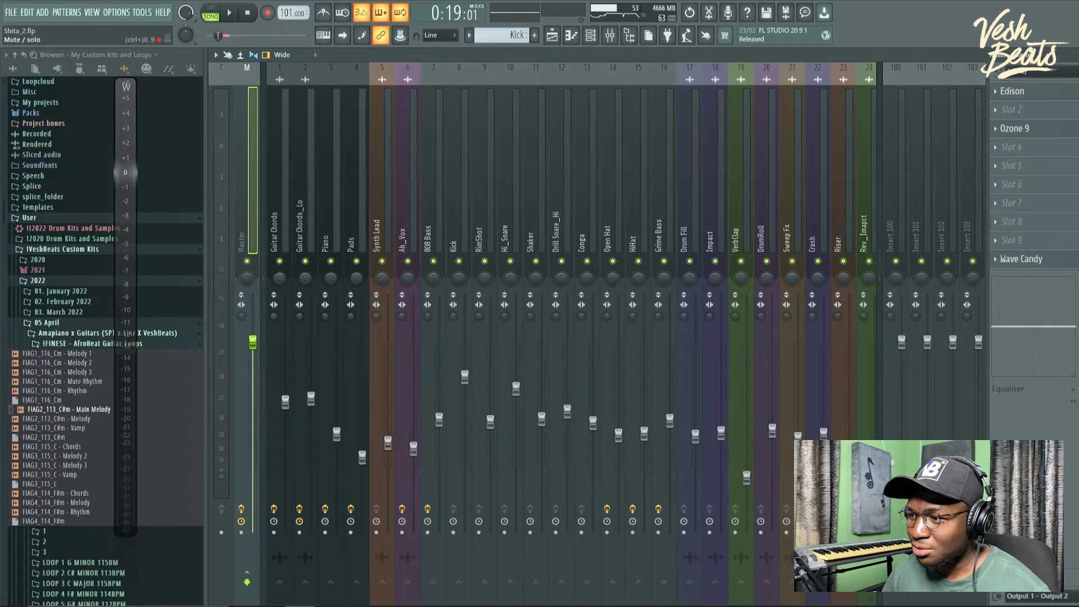
click(1032, 148)
click(863, 109)
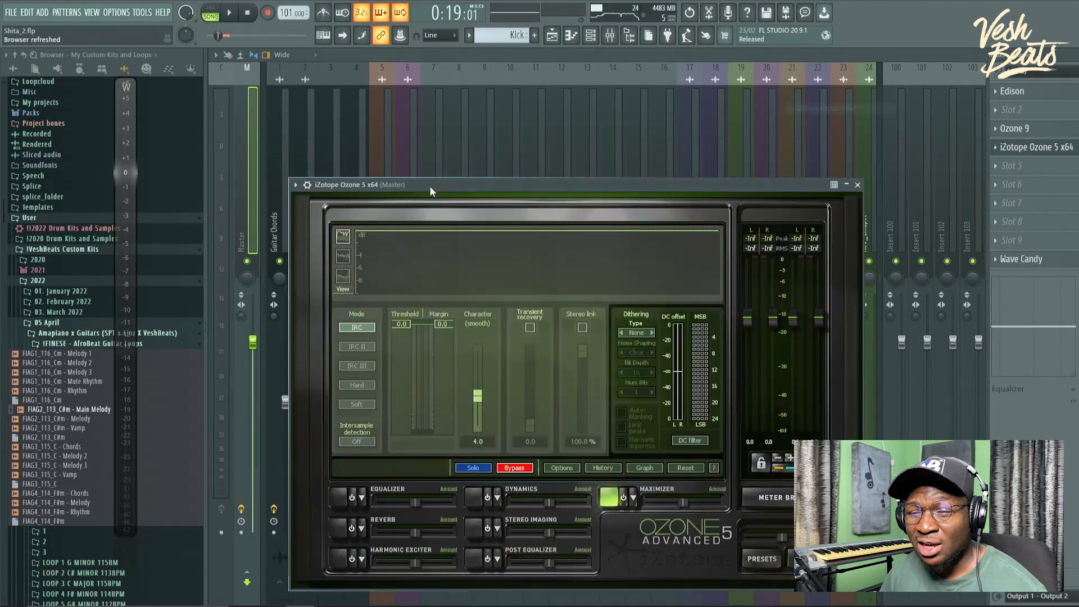
drag(447, 183, 472, 140)
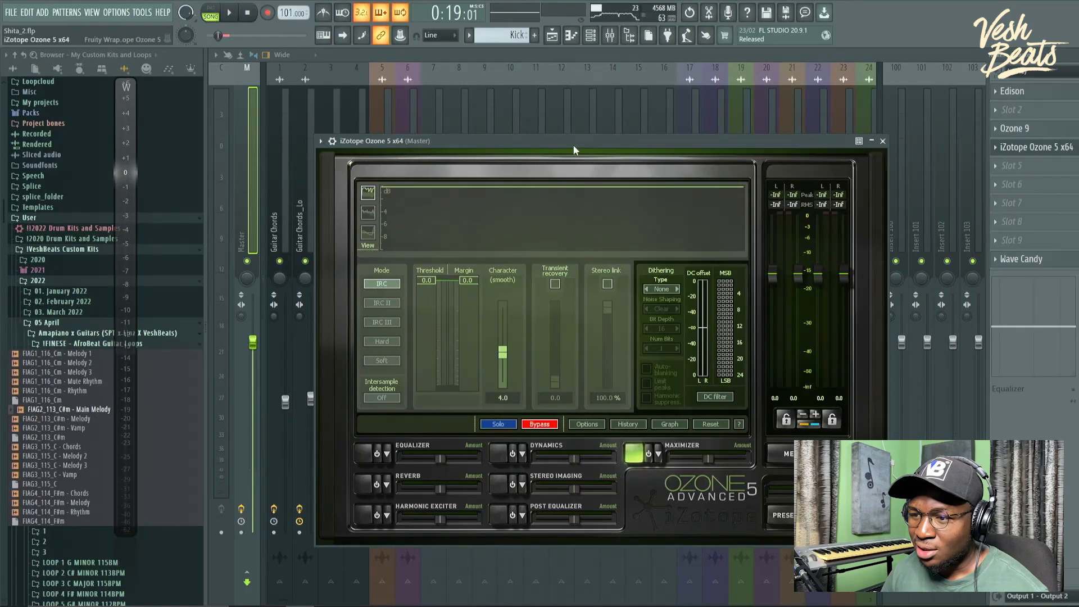
drag(574, 146, 582, 143)
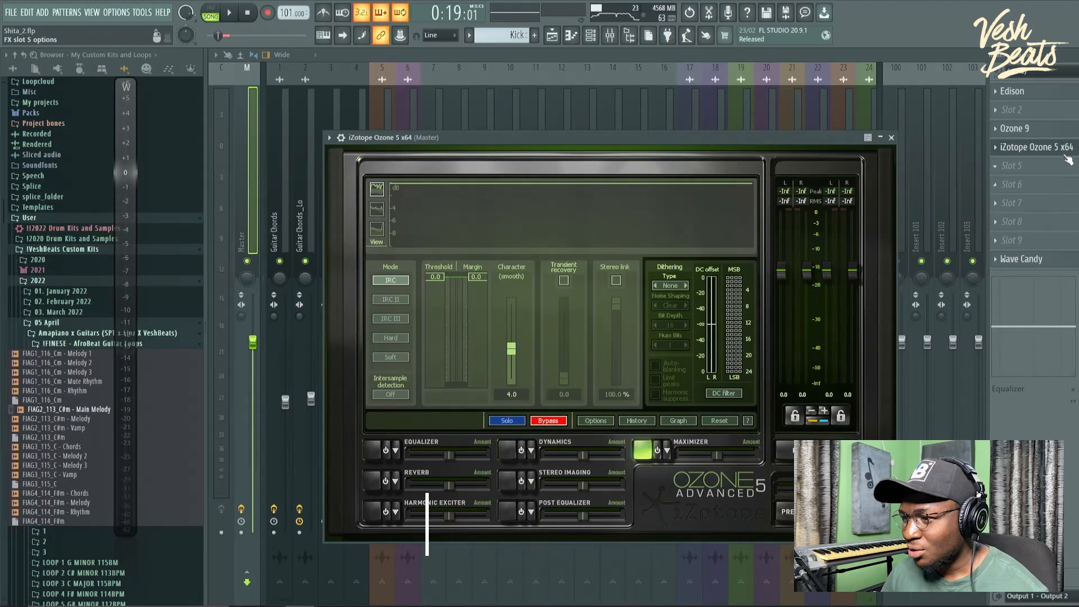
Step: Shift Ozone 9 and Ozone 5 down one slot on the Master and insert FabFilter Pro-Q 3 before them in slot 3
scroll(1067, 156, down, 1)
scroll(1040, 128, down, 1)
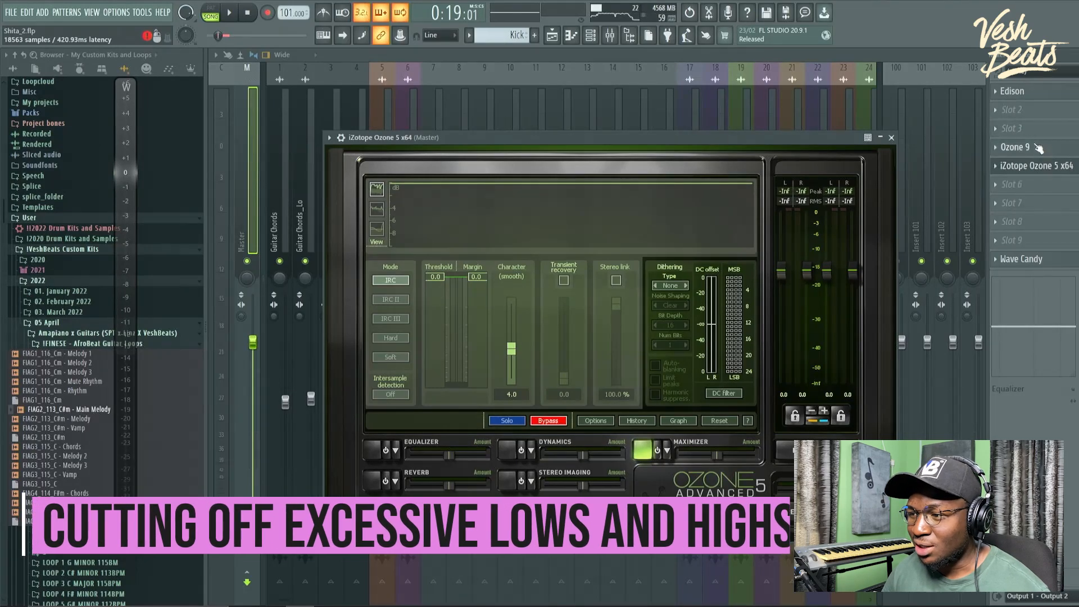
click(1021, 128)
mouse_move(727, 100)
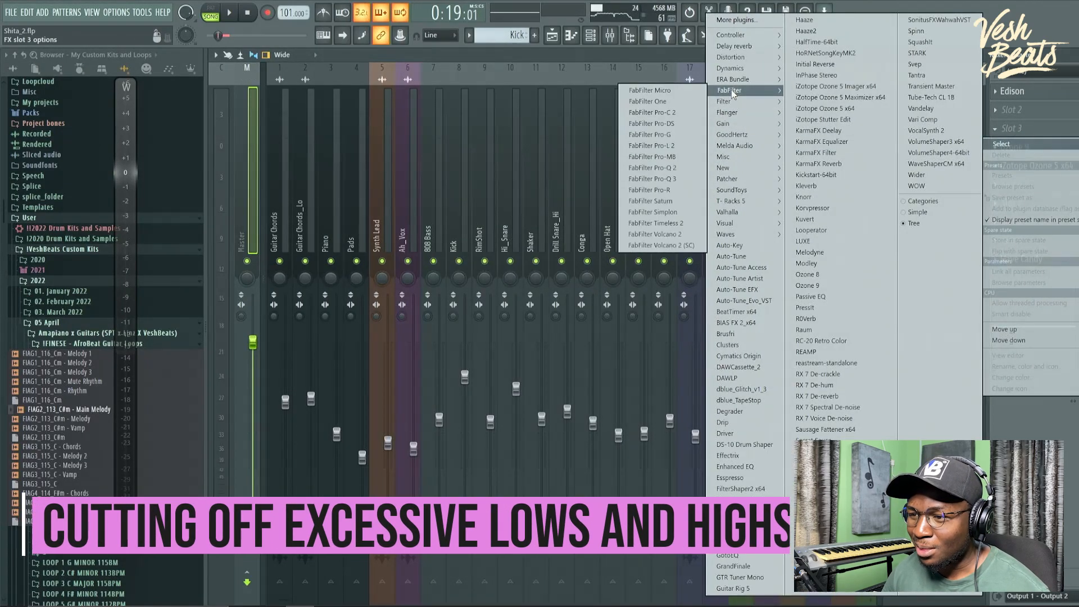
click(672, 180)
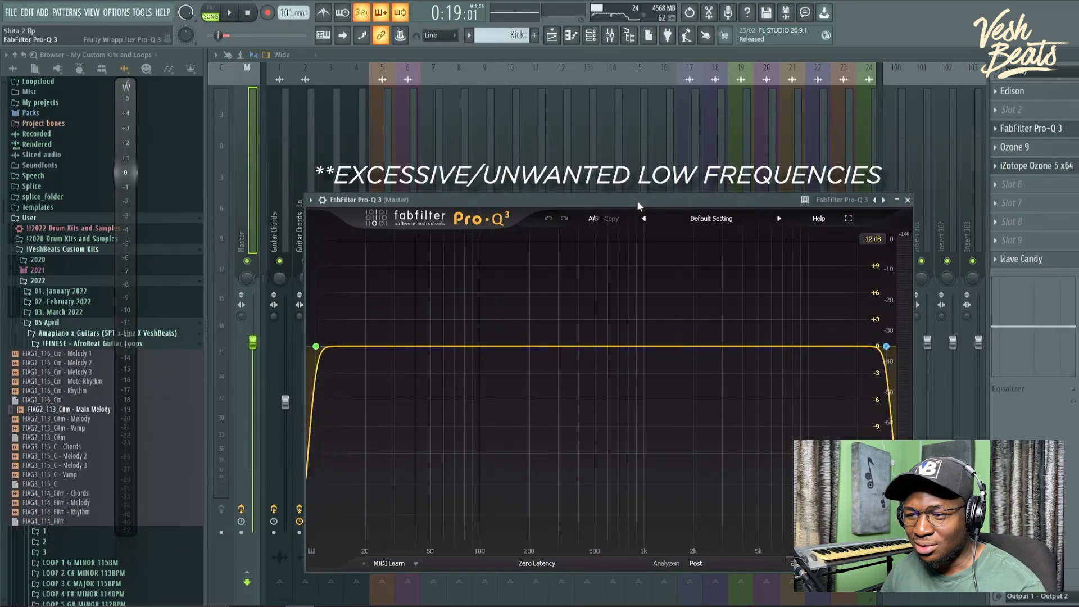
drag(638, 204, 646, 199)
mouse_move(366, 317)
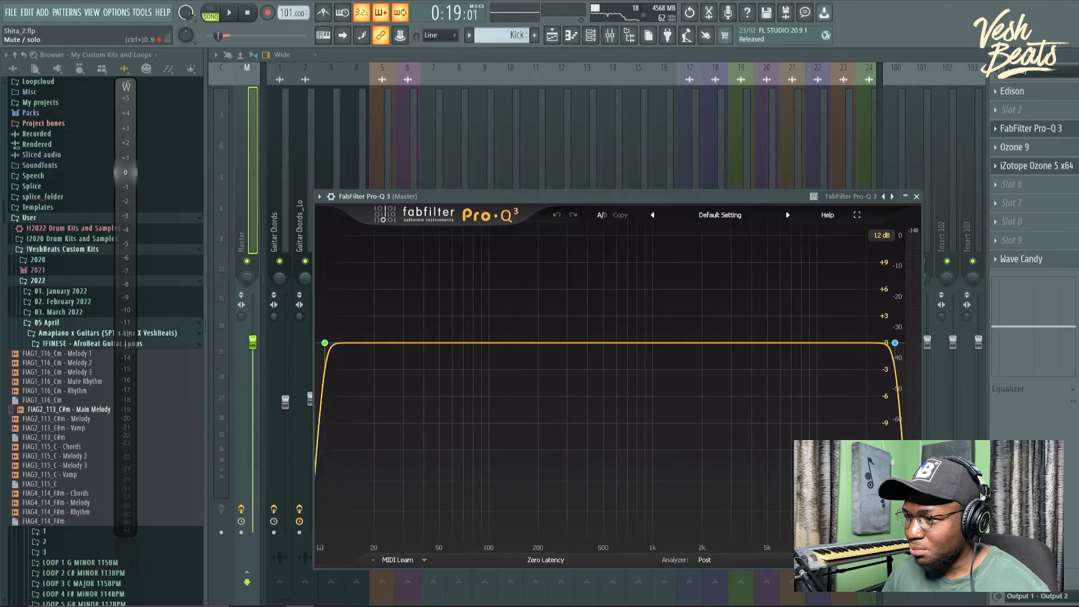
click(917, 197)
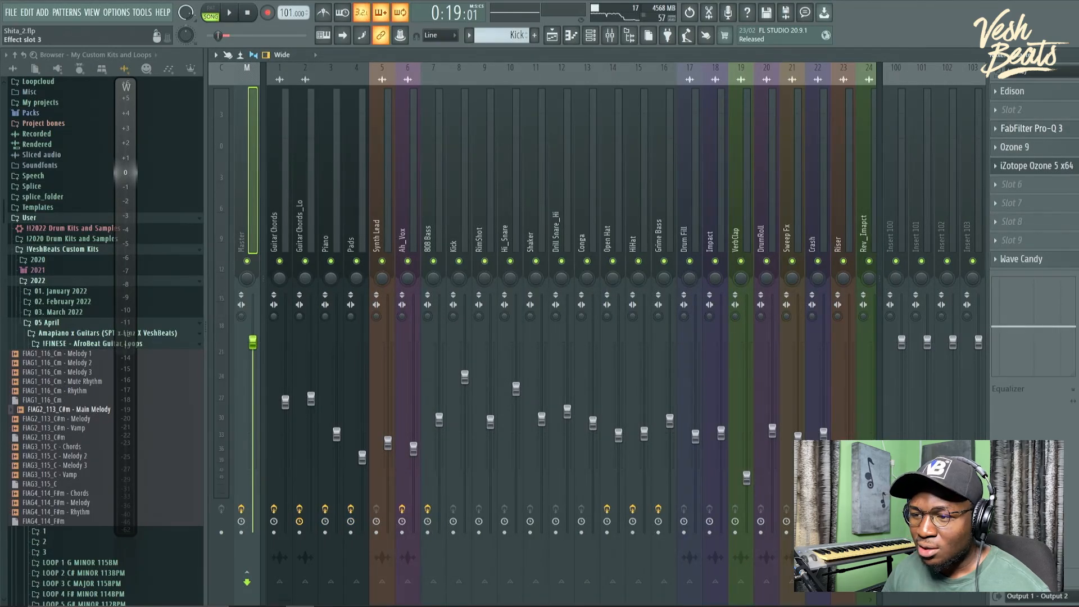
click(1032, 129)
Step: Solo the Pro-Q 3 low cut and raise its frequency from the bottom of the spectrum to just above 20 Hz
mouse_move(381, 327)
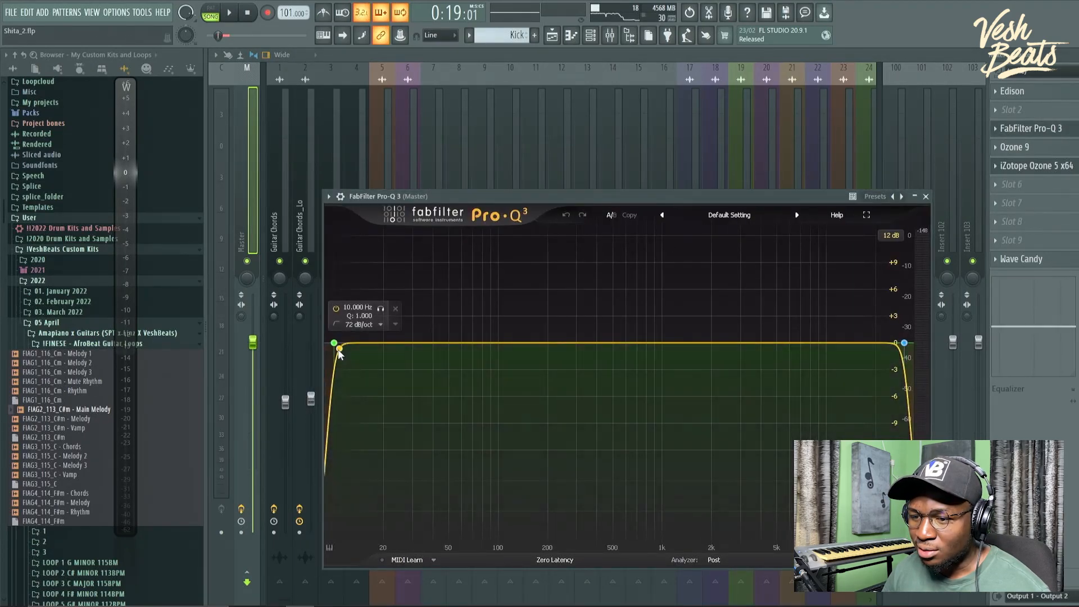
click(381, 311)
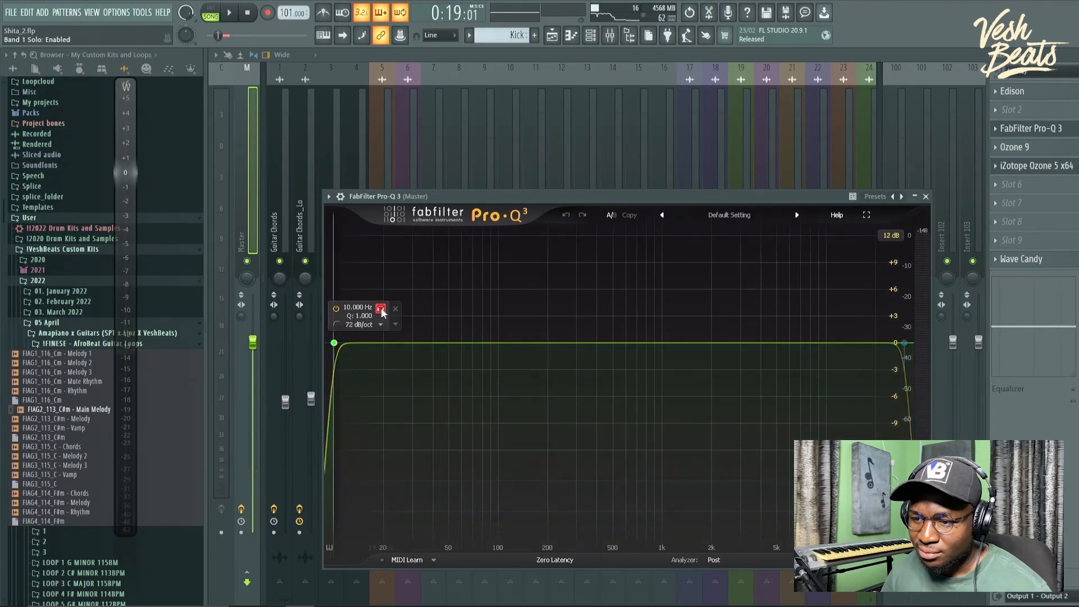
drag(382, 312, 440, 298)
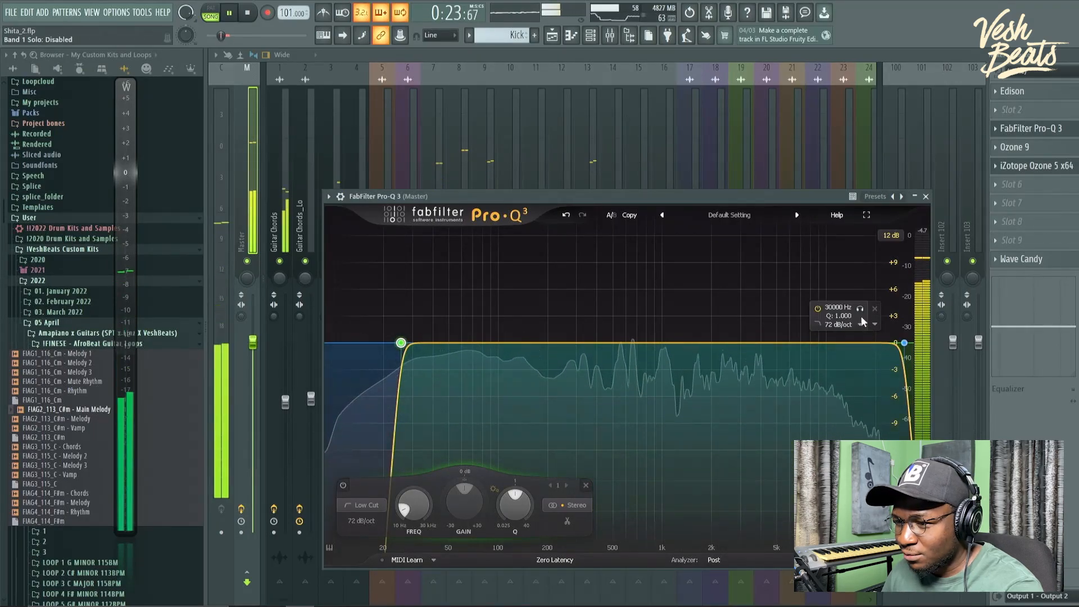
Step: Solo the Pro-Q 3 high cut, lower its frequency to about 18.7 kHz and close the equalizer
click(861, 310)
drag(863, 313, 827, 308)
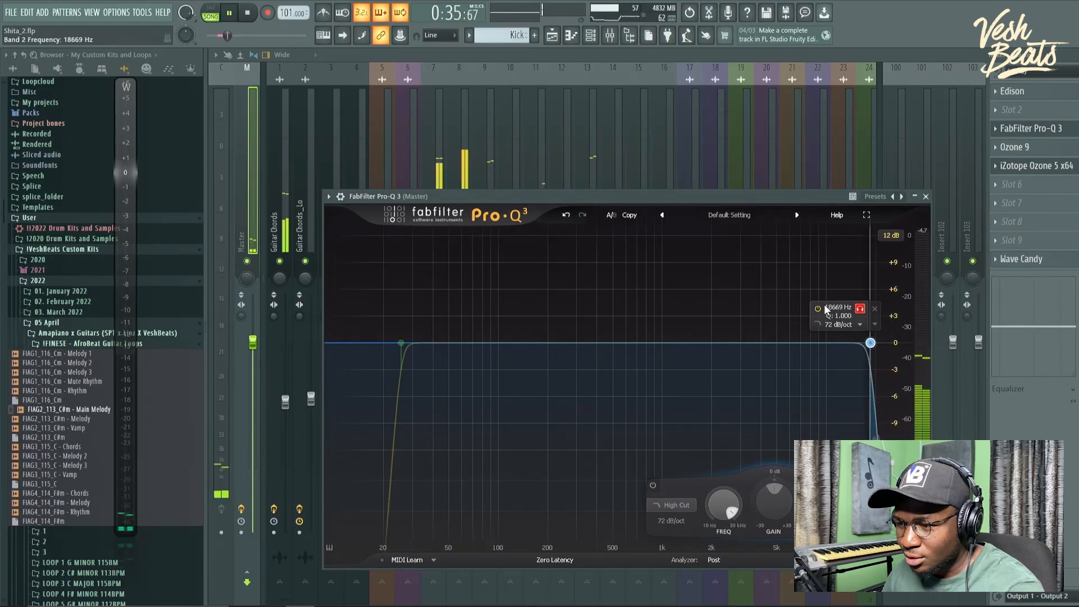
drag(827, 309, 826, 309)
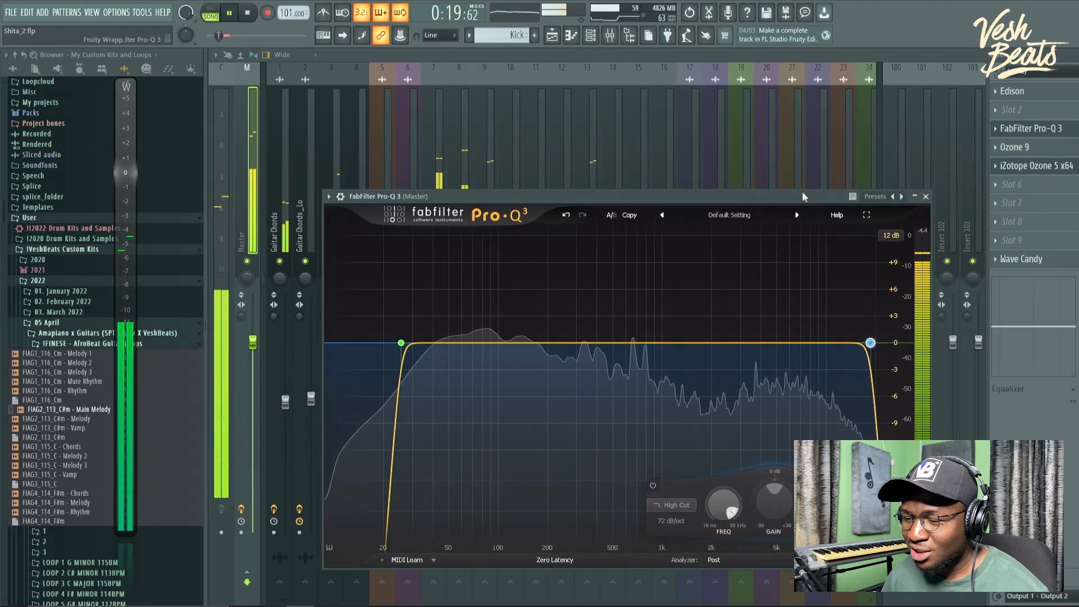
drag(802, 191, 794, 167)
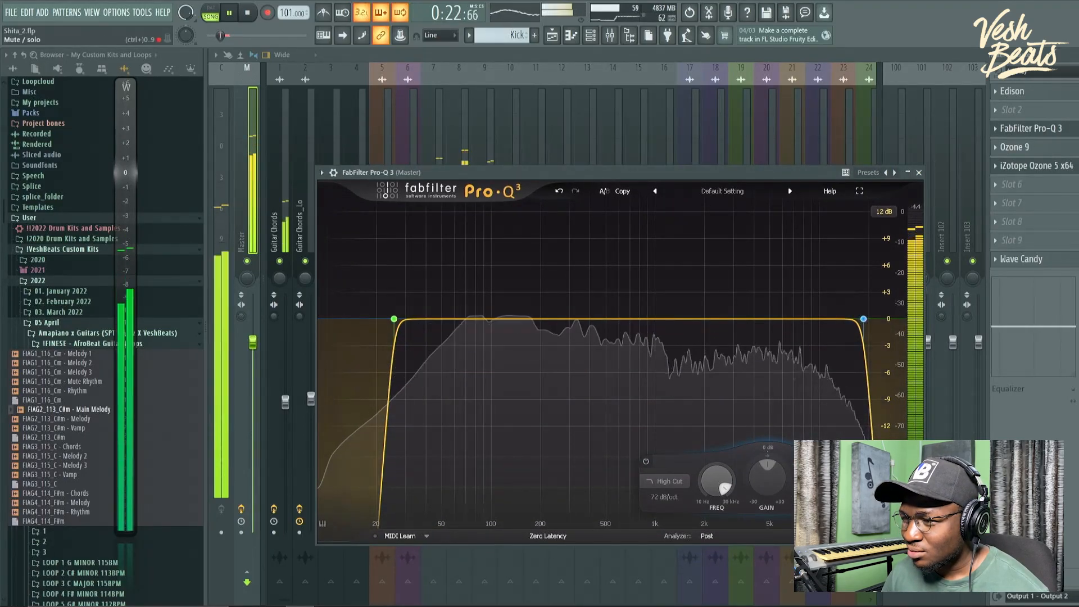
key(Escape)
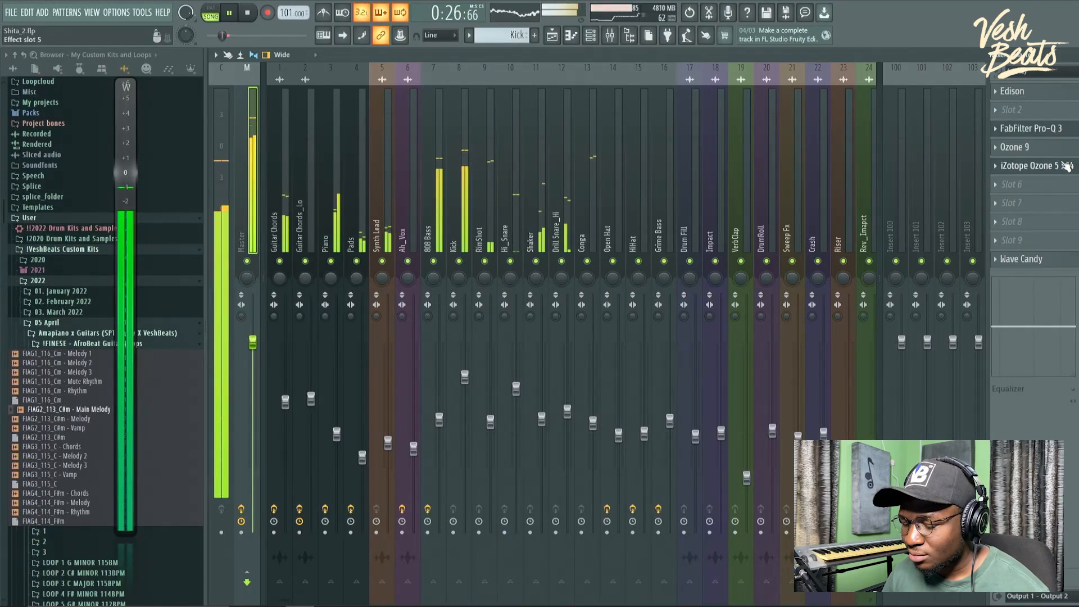
Step: Set the gain of the low shelf in Ozone 9's Equalizer 1 to -0.8 dB, then close Ozone 9 and stop playback
click(1022, 148)
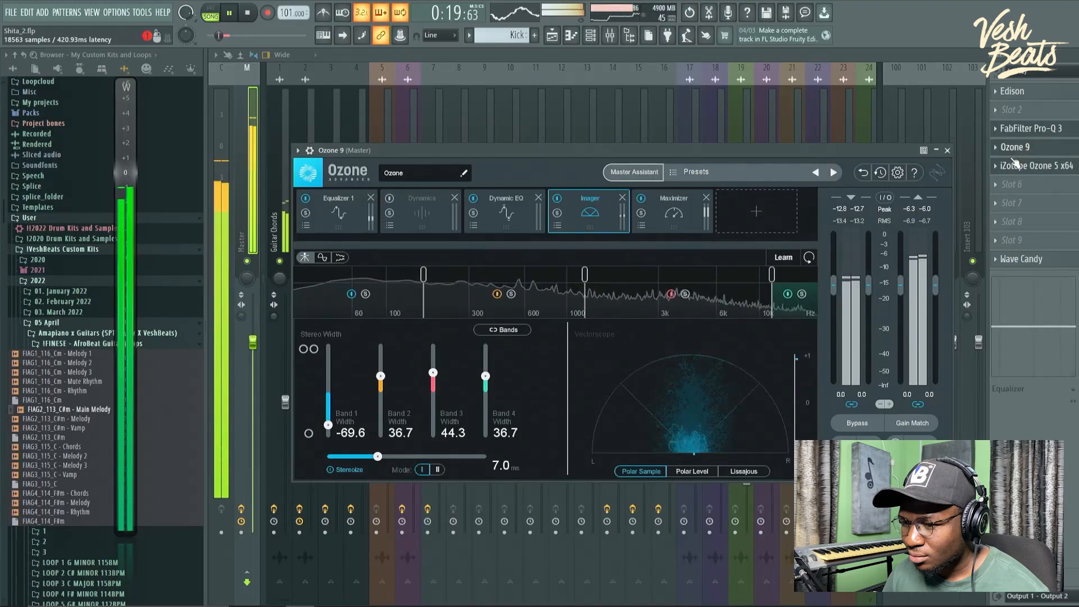
click(337, 218)
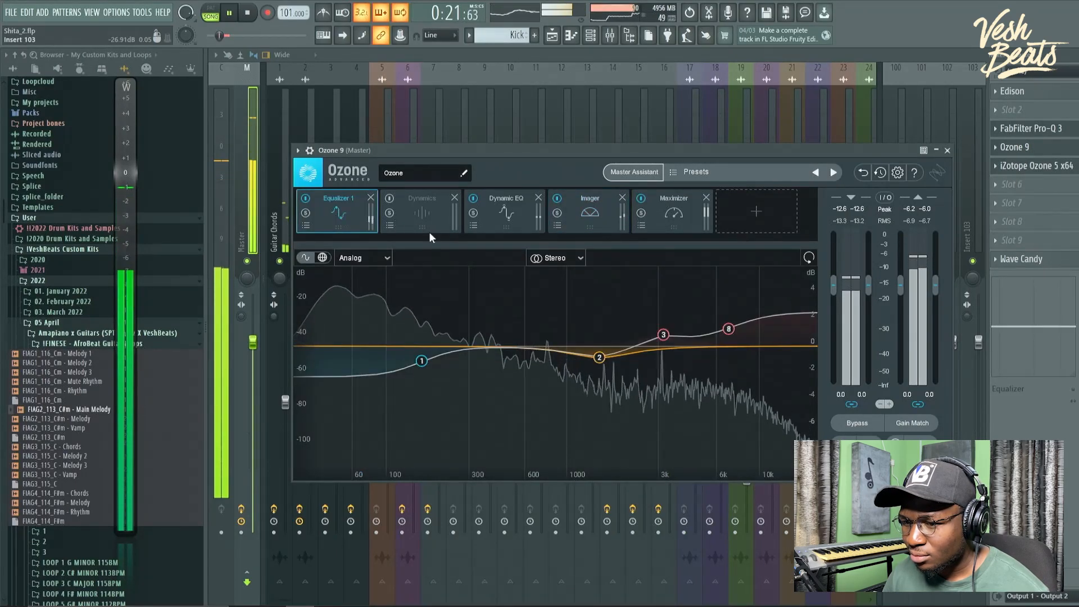
drag(422, 363, 423, 360)
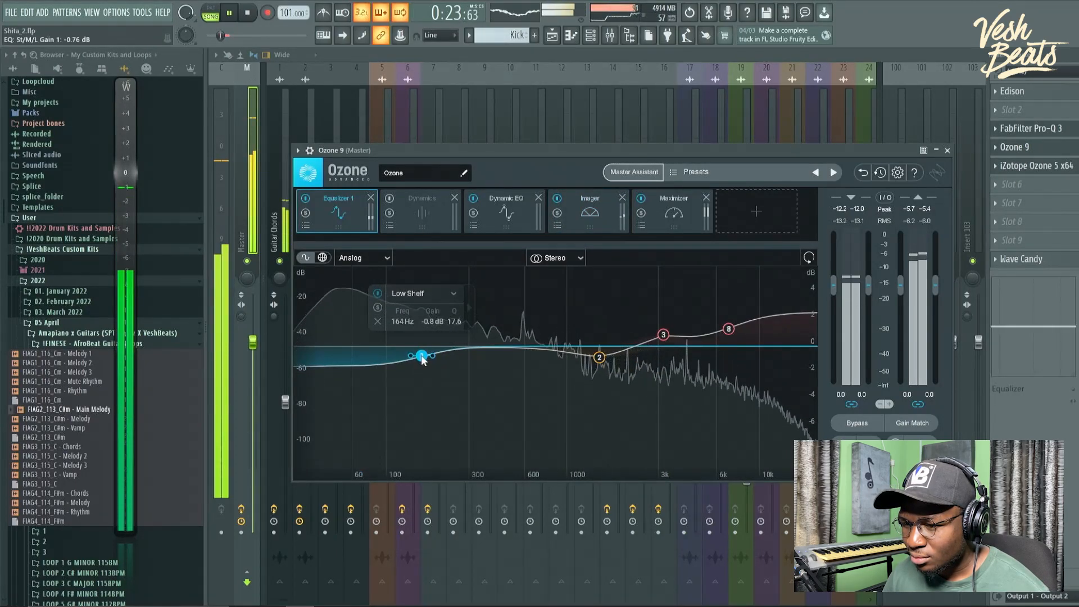
click(947, 150)
key(space)
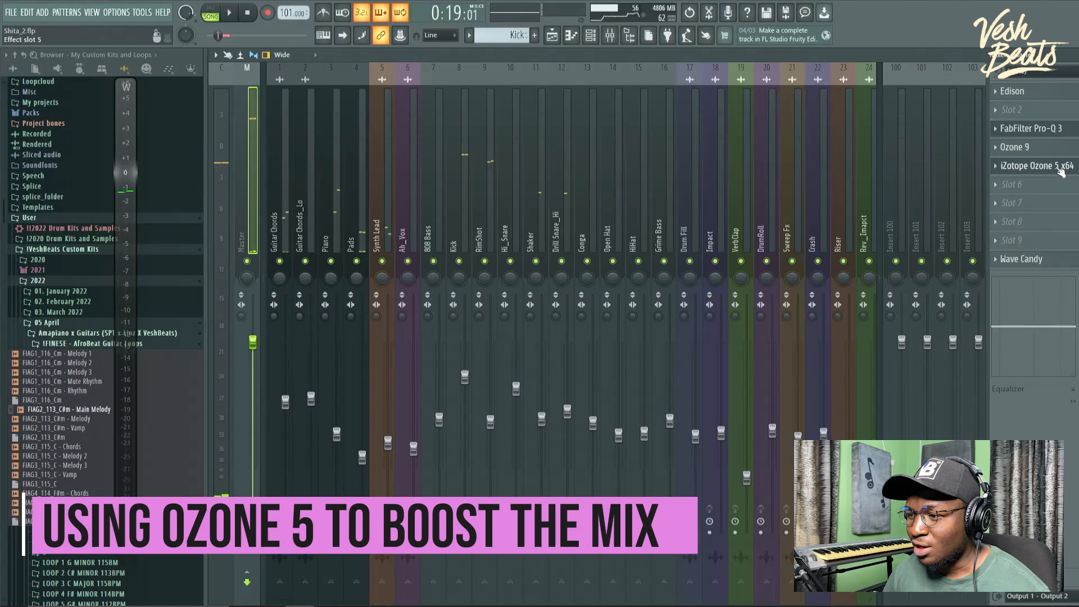
Step: Activate the Ozone 5 Maximizer on the Master and set its threshold to -7.7 and margin to -1.0
click(1055, 172)
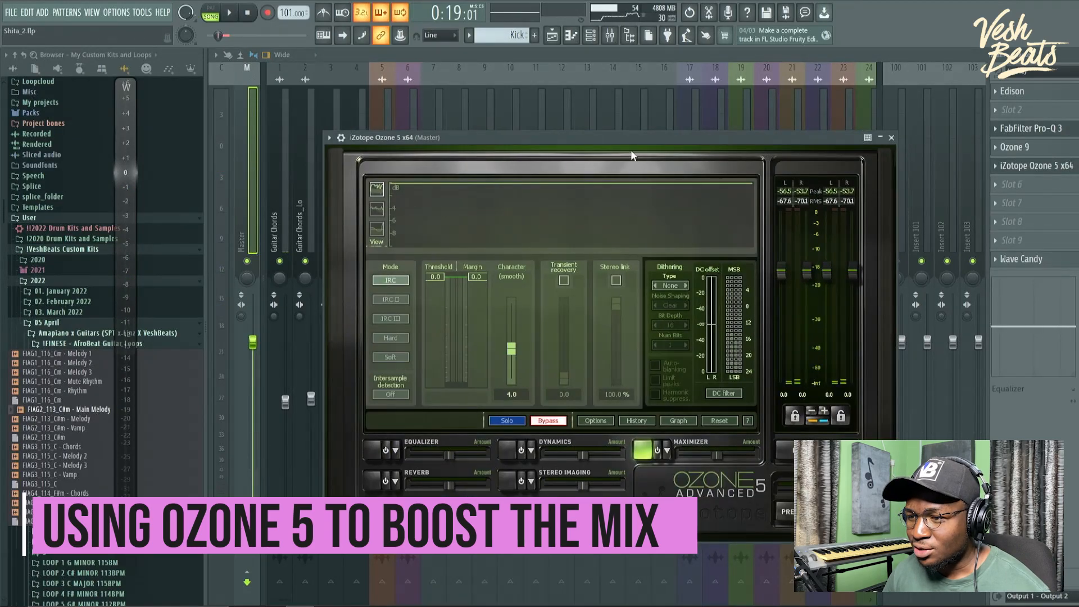
click(656, 451)
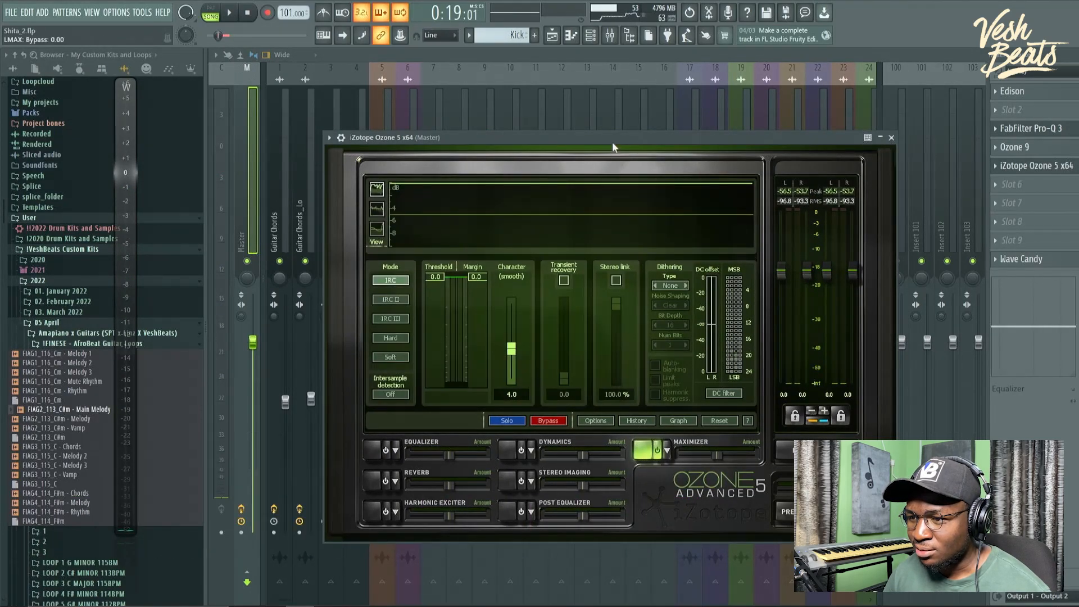
drag(613, 148, 616, 141)
key(space)
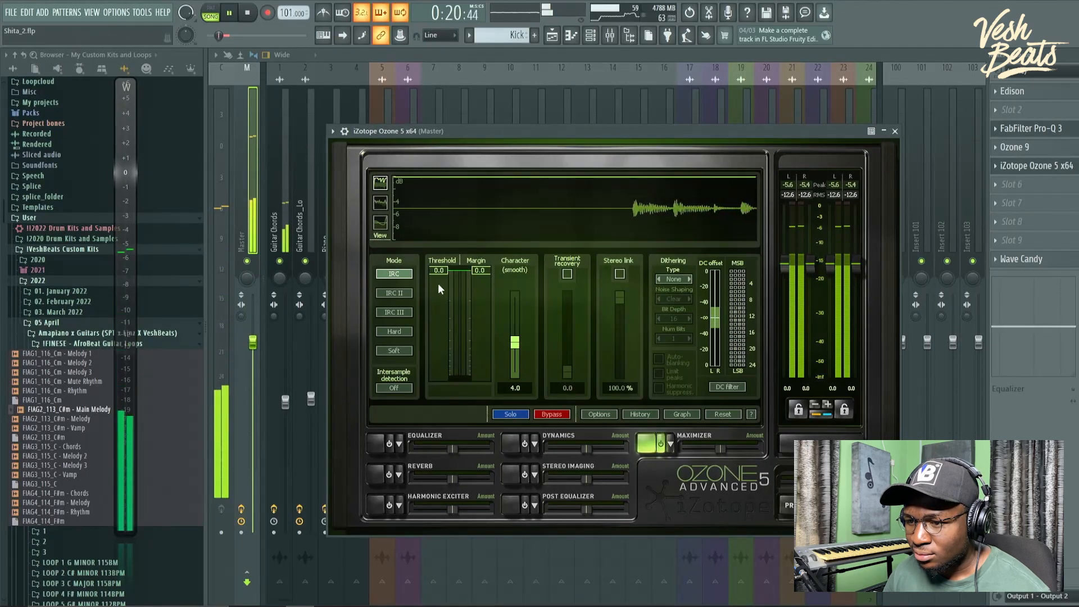
drag(443, 282, 443, 341)
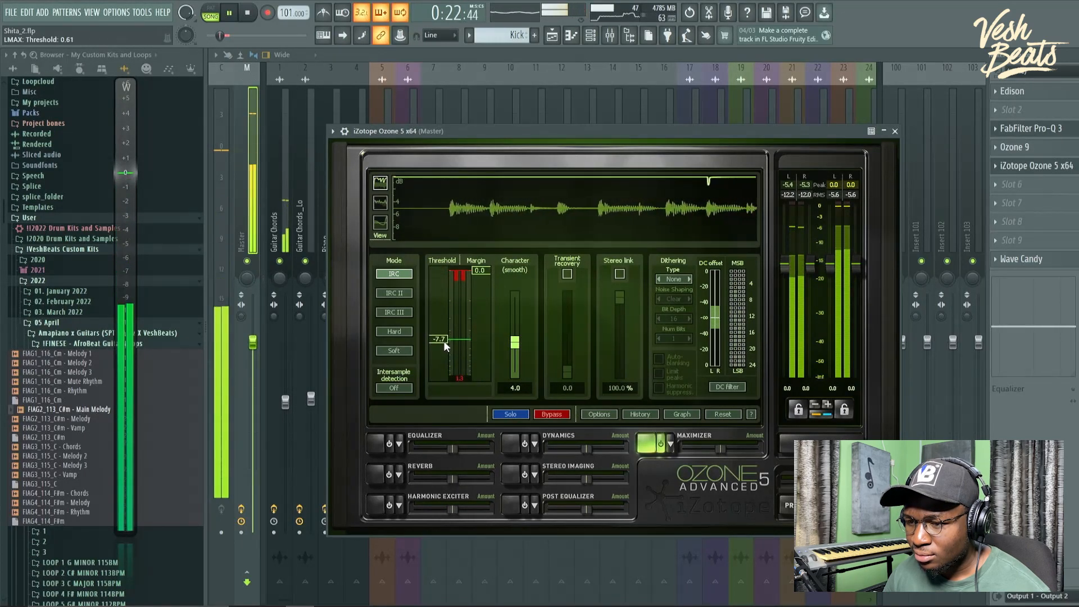
key(space)
double_click(483, 271)
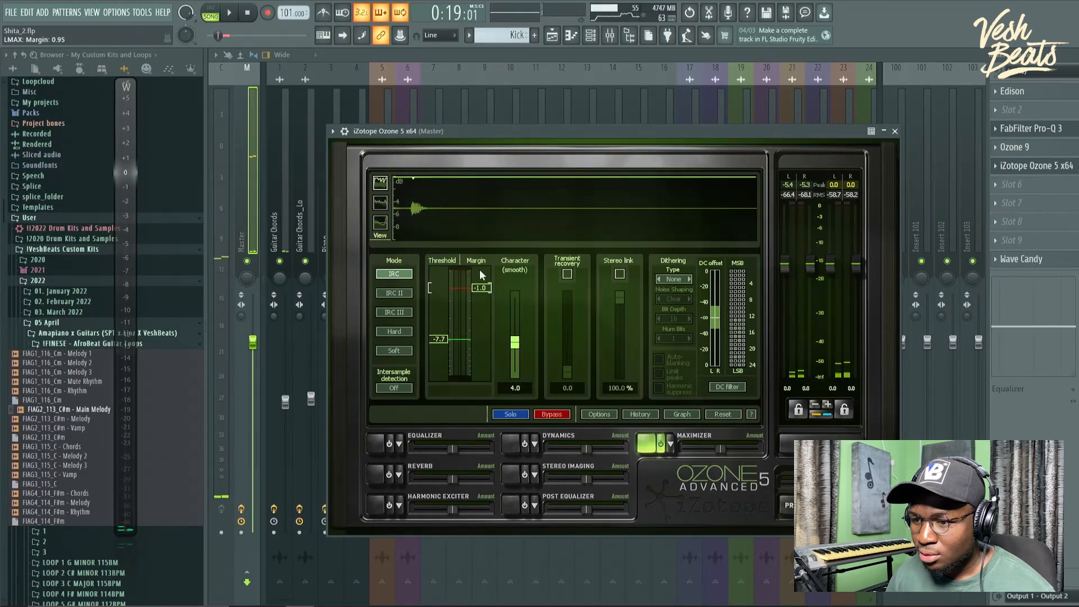
Step: Play the mix, lower the Maximizer threshold to -9.3, and switch the Maximizer off and on again to compare
key(space)
mouse_move(448, 333)
mouse_down()
mouse_move(442, 348)
mouse_move(450, 343)
mouse_up()
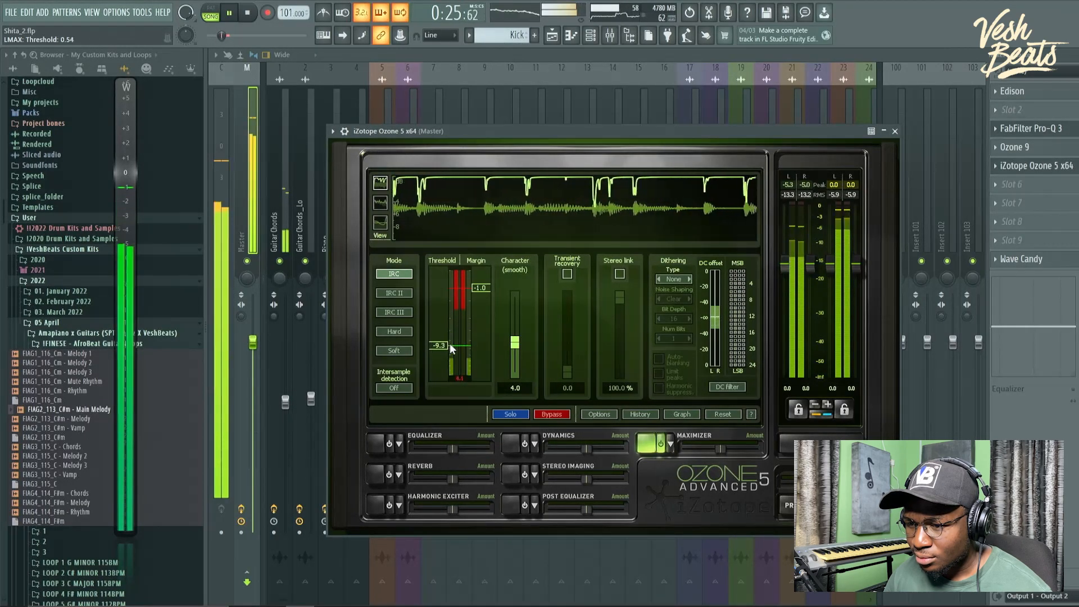
click(661, 448)
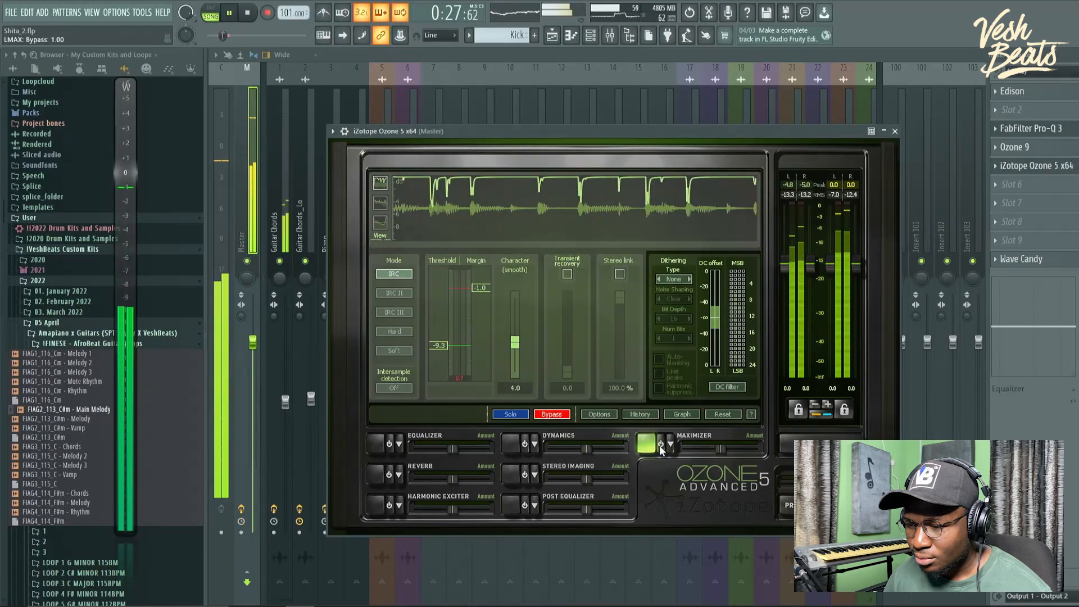
click(661, 445)
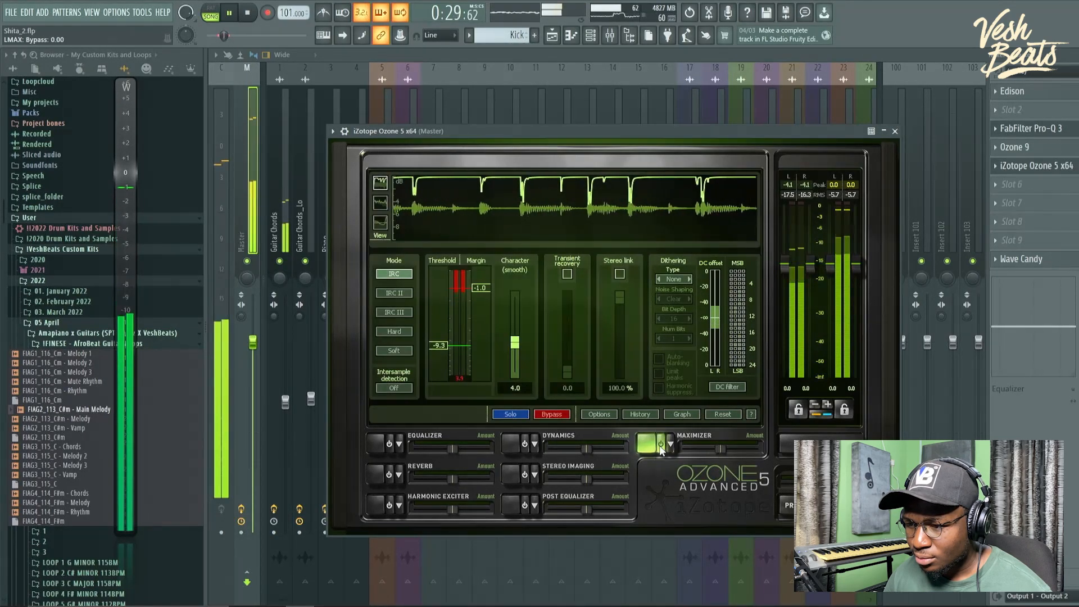
Step: Activate Ozone 5's Stereo Imaging with Stereoize enabled and narrow the Band 1 width to -73.4%
click(521, 477)
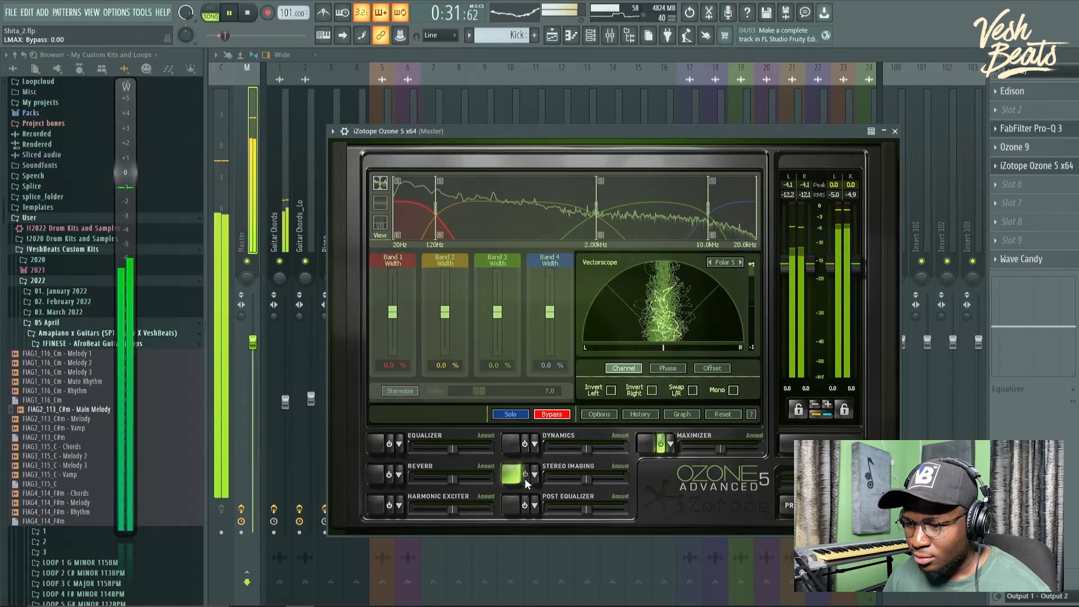
click(401, 390)
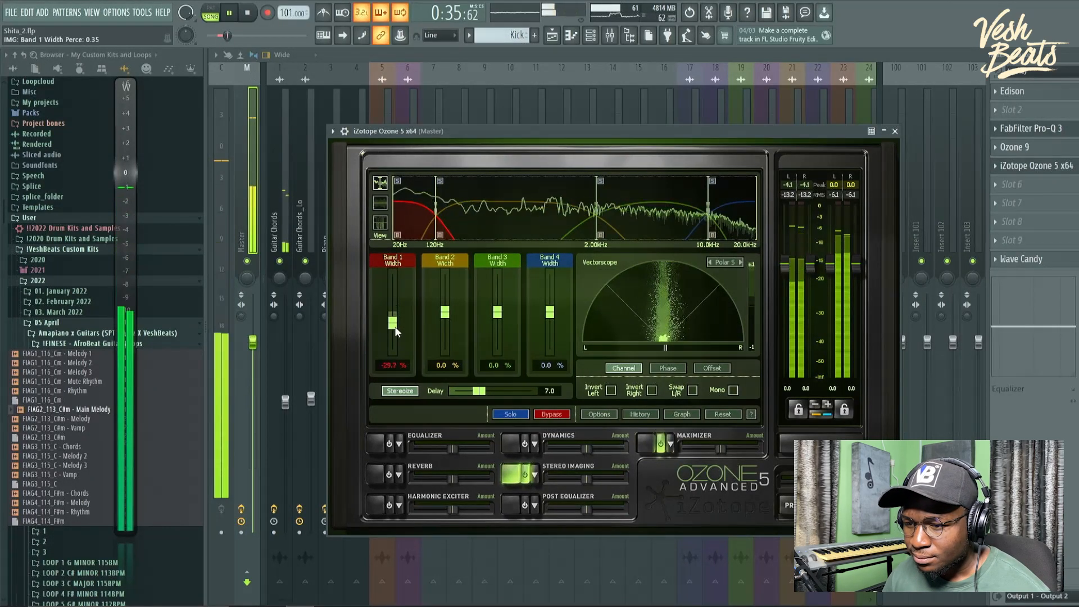
drag(397, 345, 396, 347)
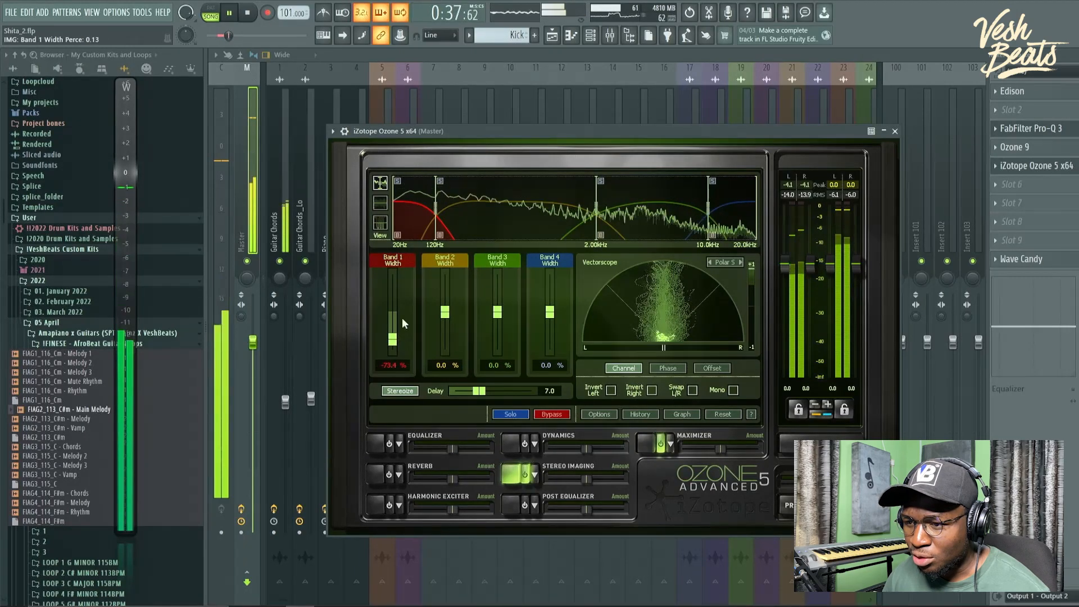
Step: Widen Band 2 to 29.7%, Band 3 to 40.6% and Band 4 to 26.6%, then stop playback
drag(445, 312, 450, 302)
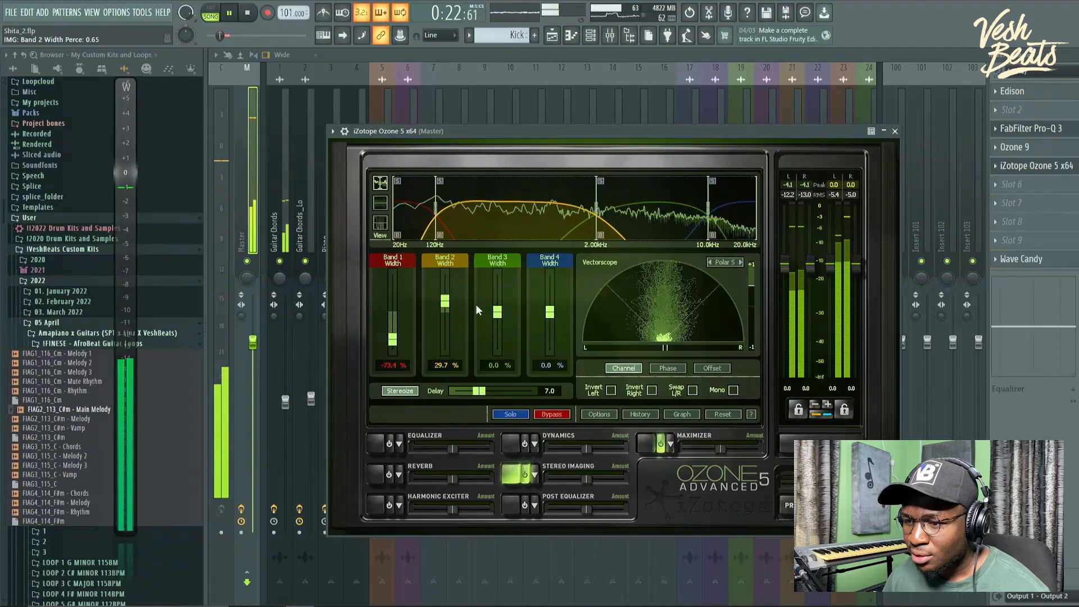
drag(498, 304, 551, 303)
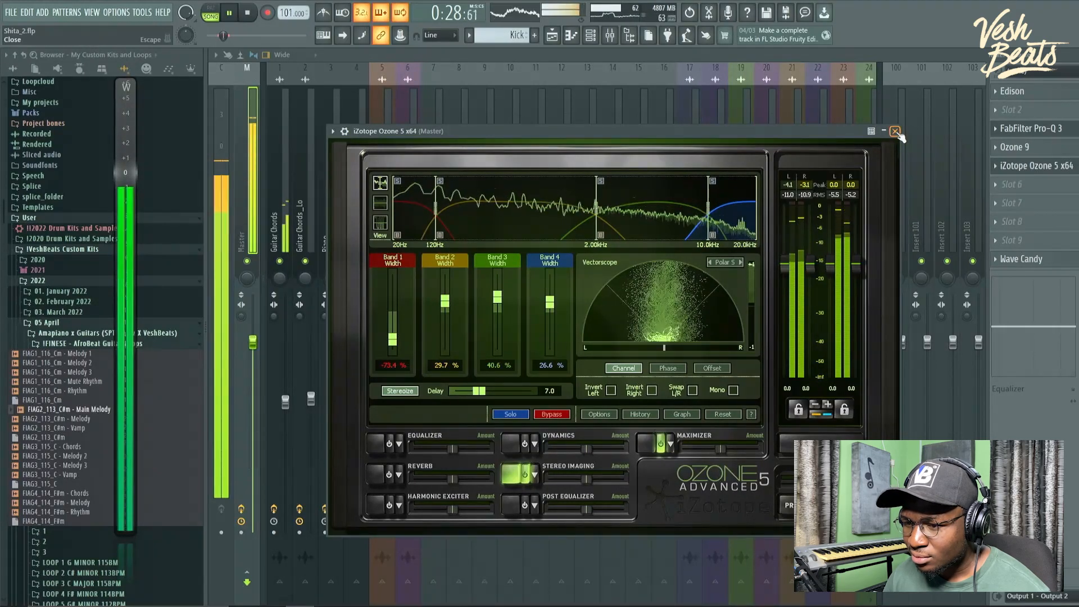
key(space)
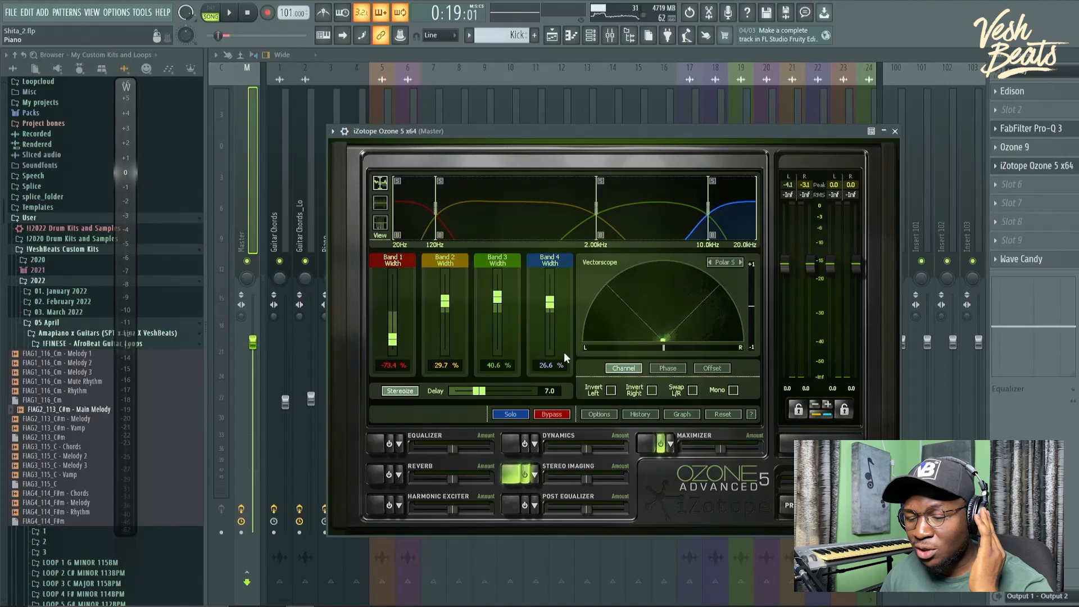
Step: Play the mix to check the stereo widening with Ozone 5 open and closed, reopening it before stopping playback
drag(501, 131, 513, 130)
key(space)
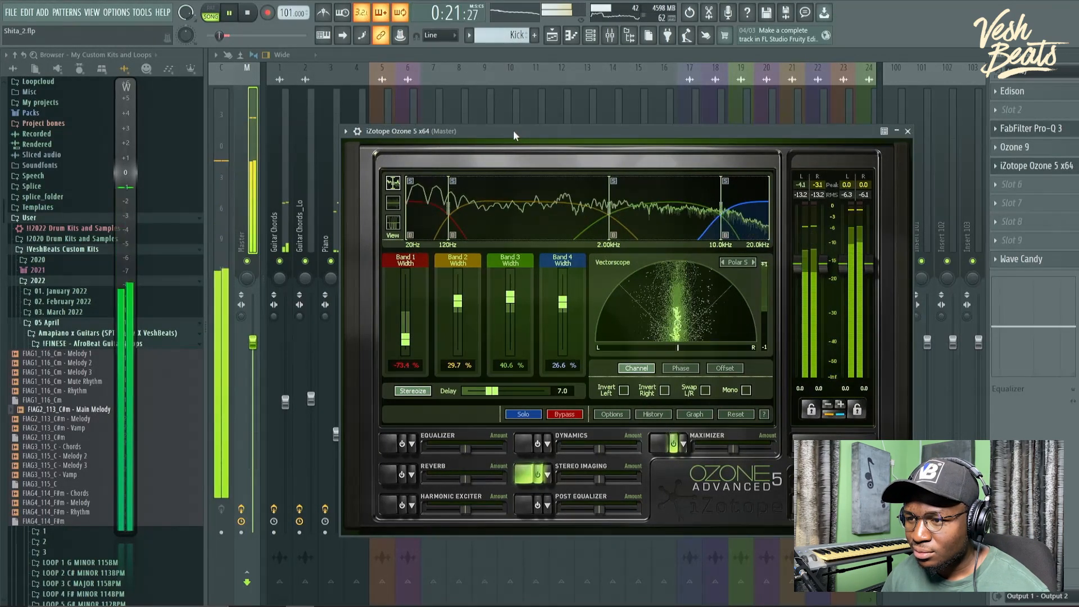
key(space)
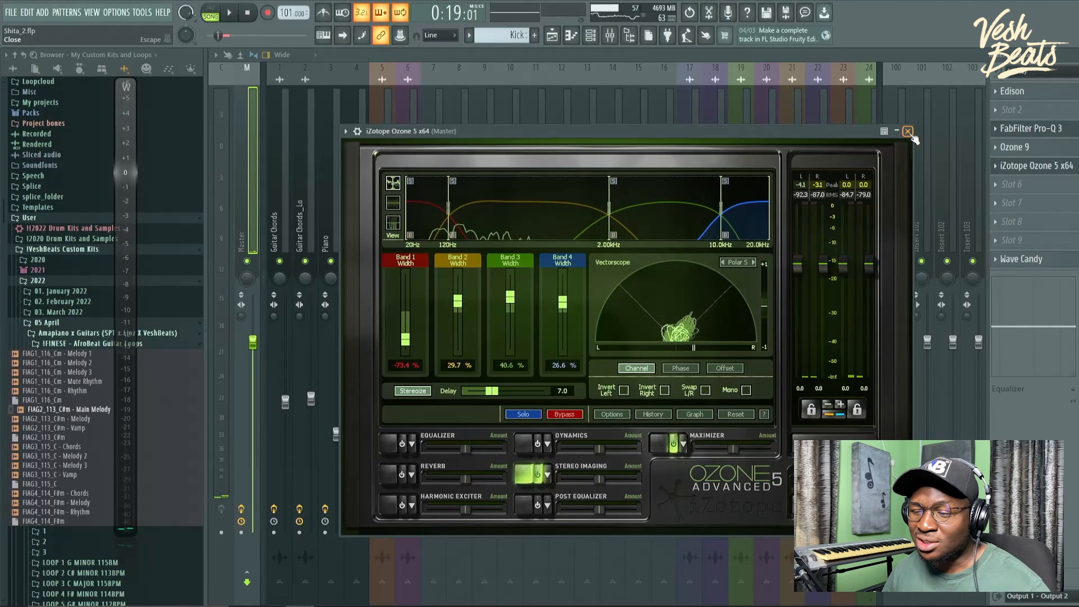
drag(774, 135, 754, 129)
key(space)
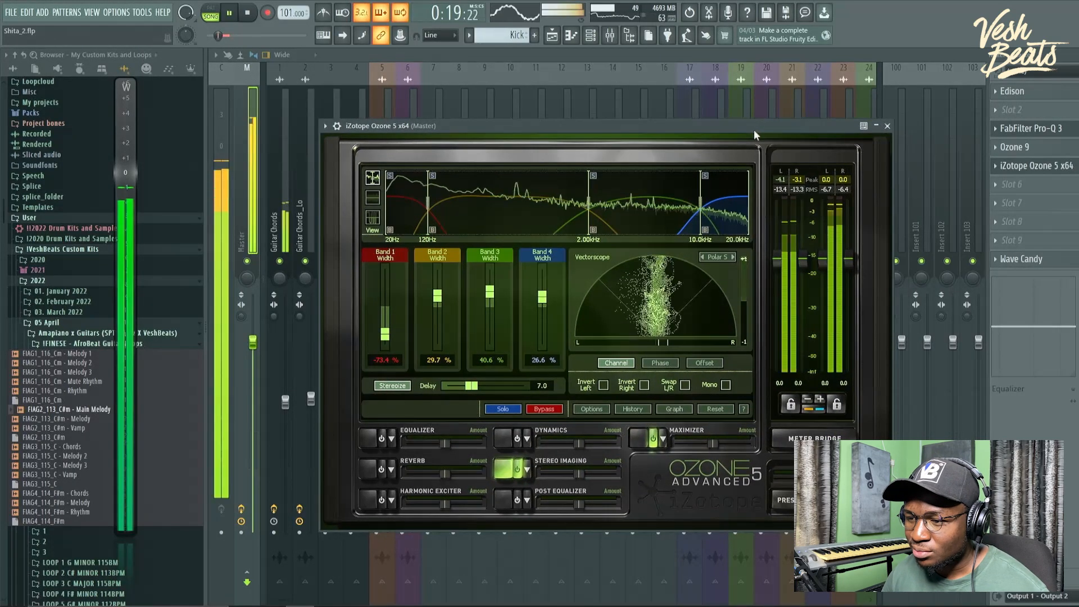
key(Escape)
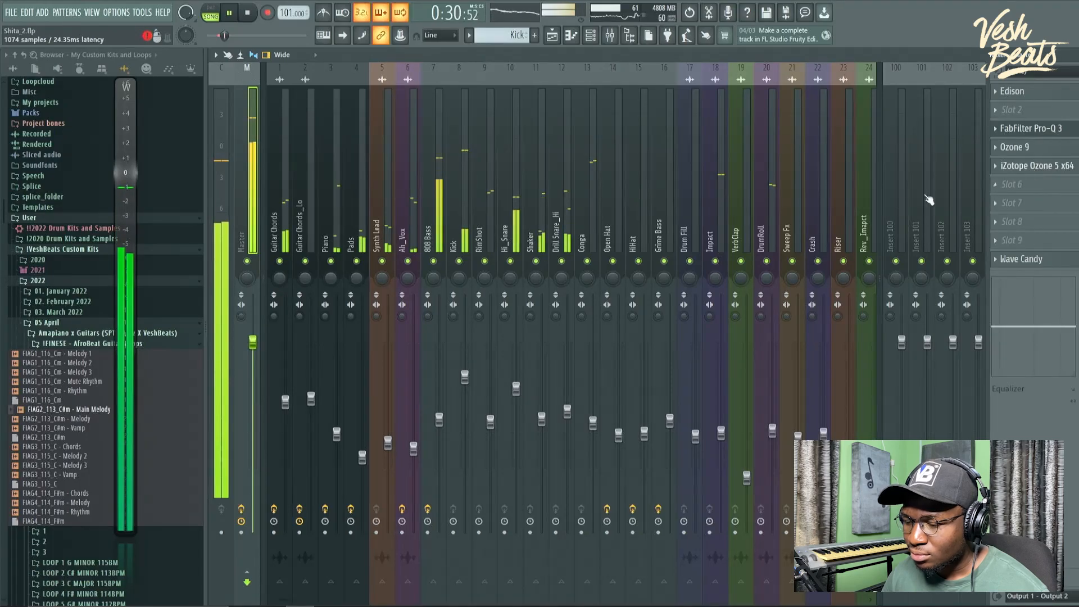
click(1037, 166)
key(space)
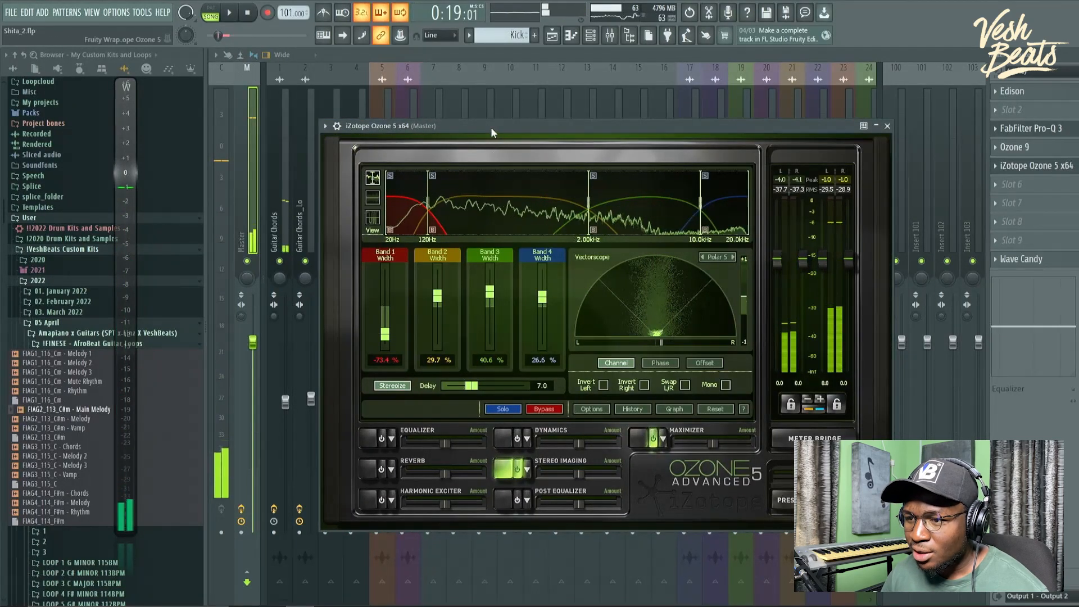
Step: Activate Ozone 5's Equalizer, set band 2 to -1.1 dB at about 96 Hz, and boost bands 6 and 8, with band 6 at 1.2 dB
drag(491, 127, 502, 124)
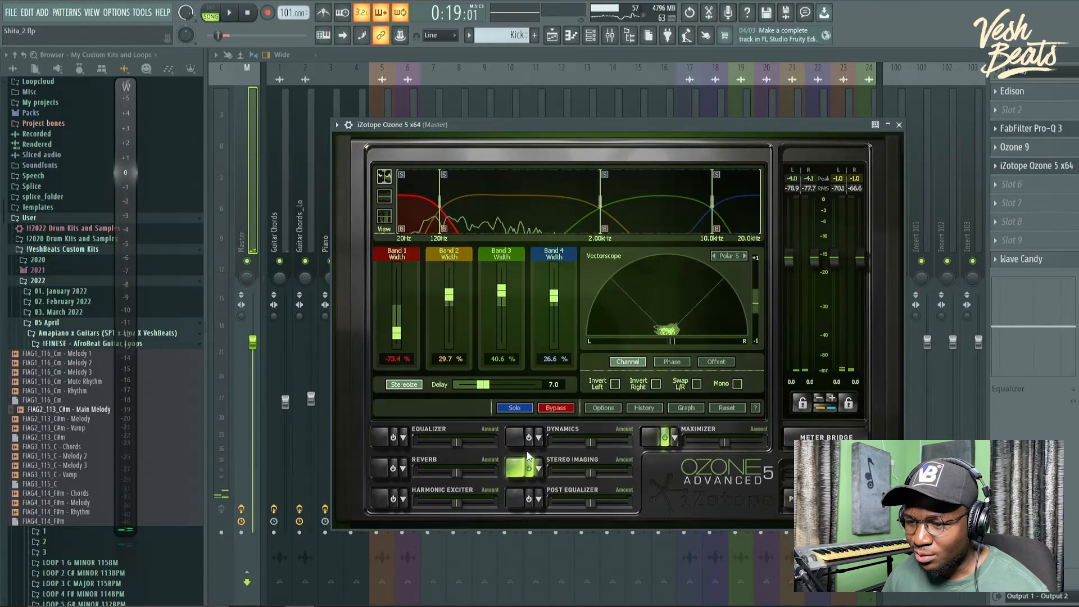
click(384, 437)
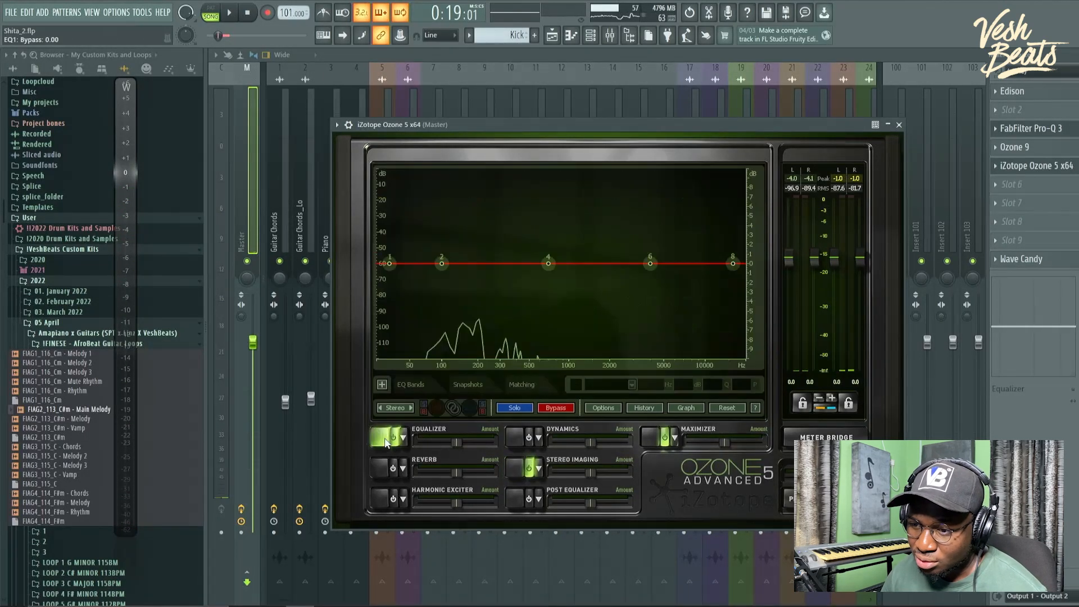
drag(444, 263, 440, 273)
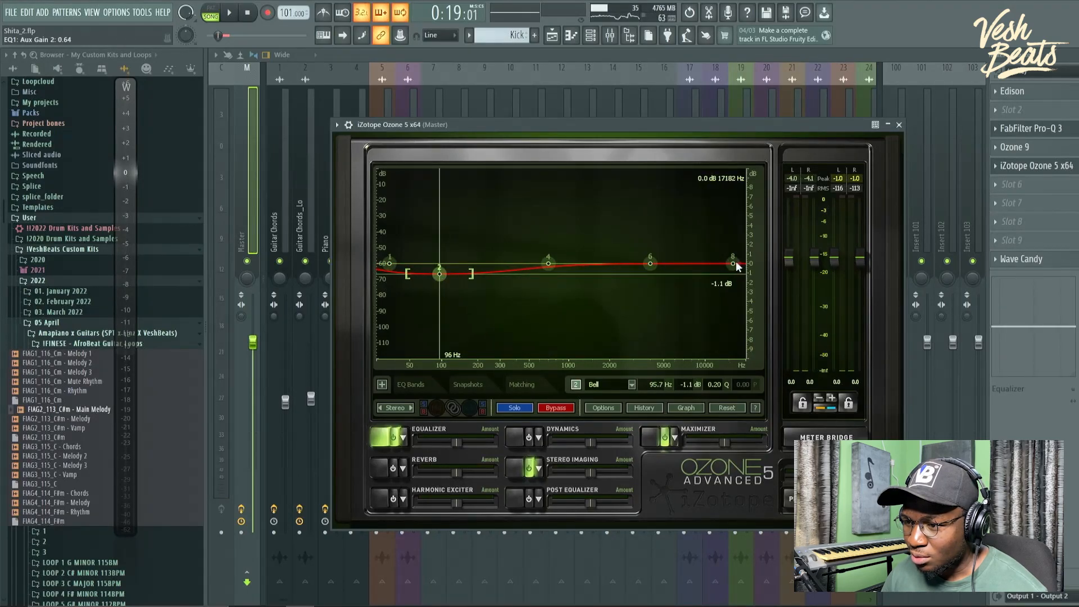
drag(730, 254, 715, 255)
drag(650, 264, 655, 252)
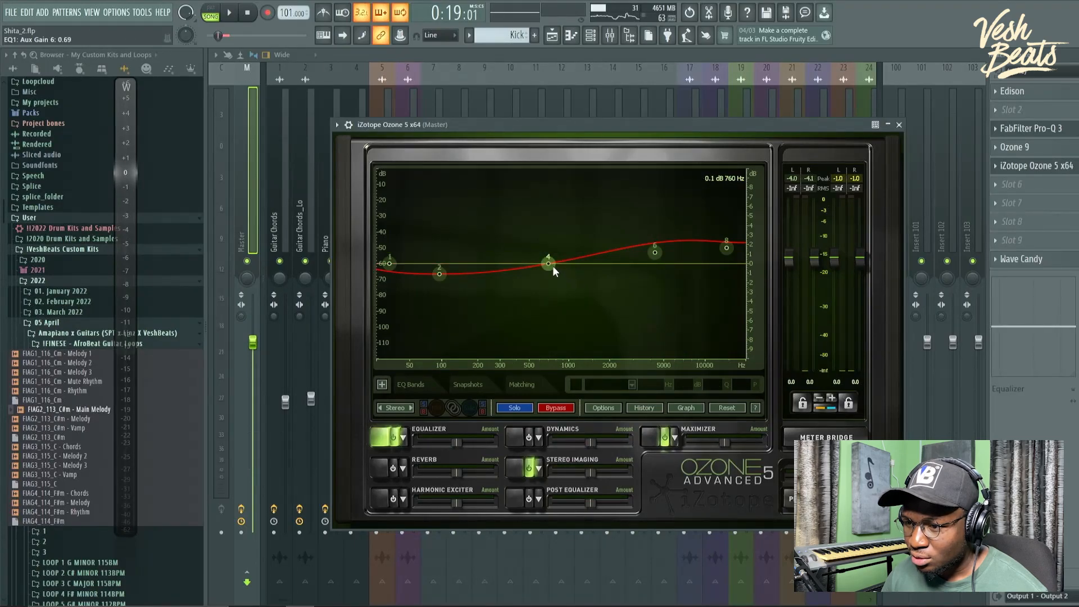
Step: Lower equalizer band 4 to -2.0 dB at 967 Hz, set band 6's Q to 0.73, and set the high shelf to 1.3 dB at 13580 Hz
drag(553, 267, 567, 282)
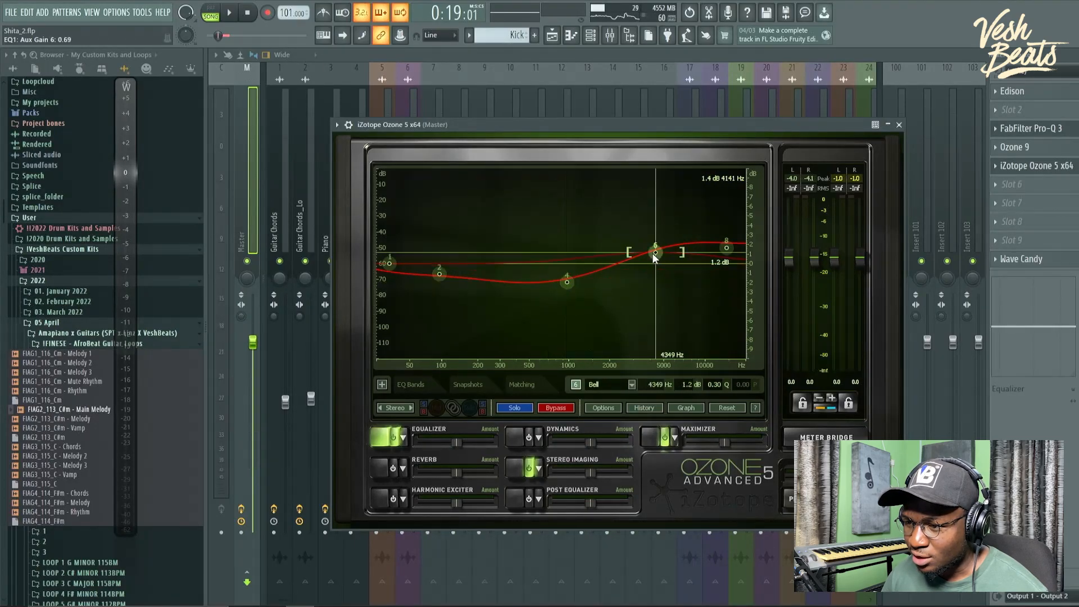
scroll(654, 253, up, 4)
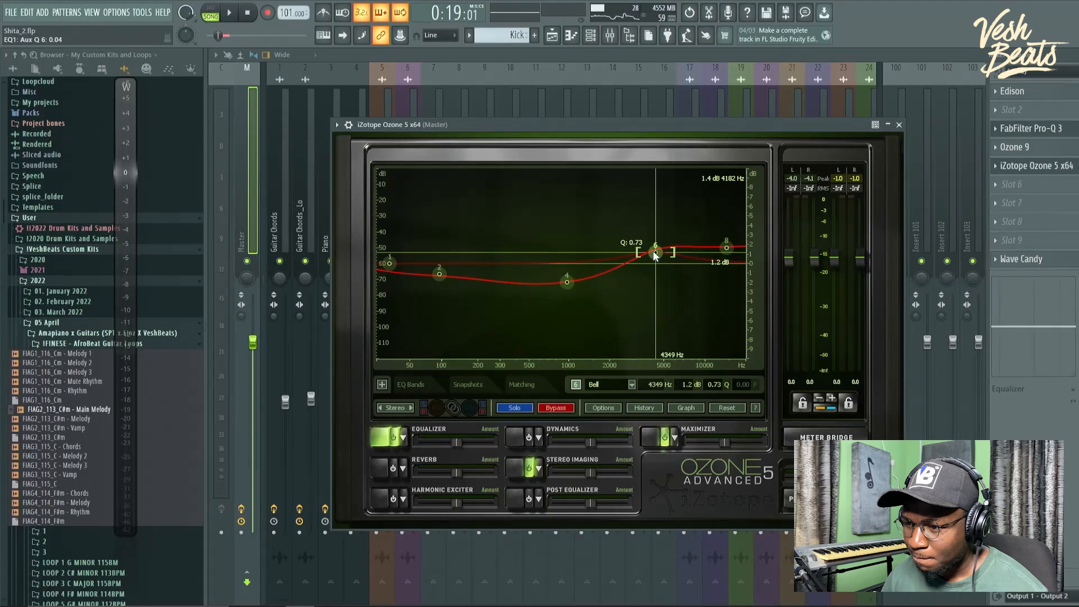
drag(654, 253, 654, 250)
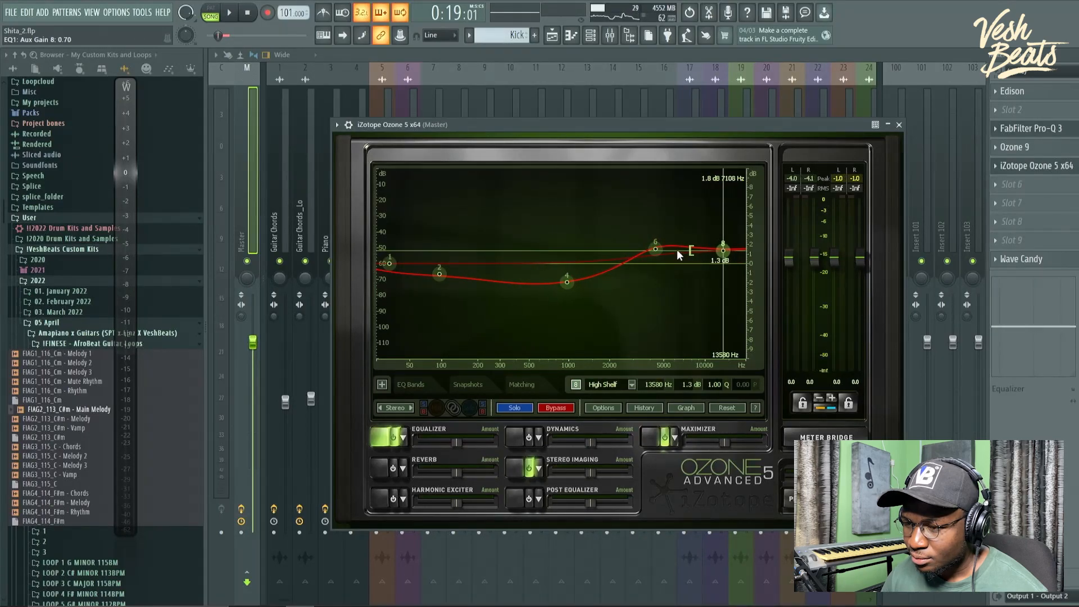
Step: During playback, tighten band 4's Q and shift it slightly higher, set band 2 to -1.8 dB at 135 Hz, and close Ozone 5
drag(650, 127, 656, 125)
key(space)
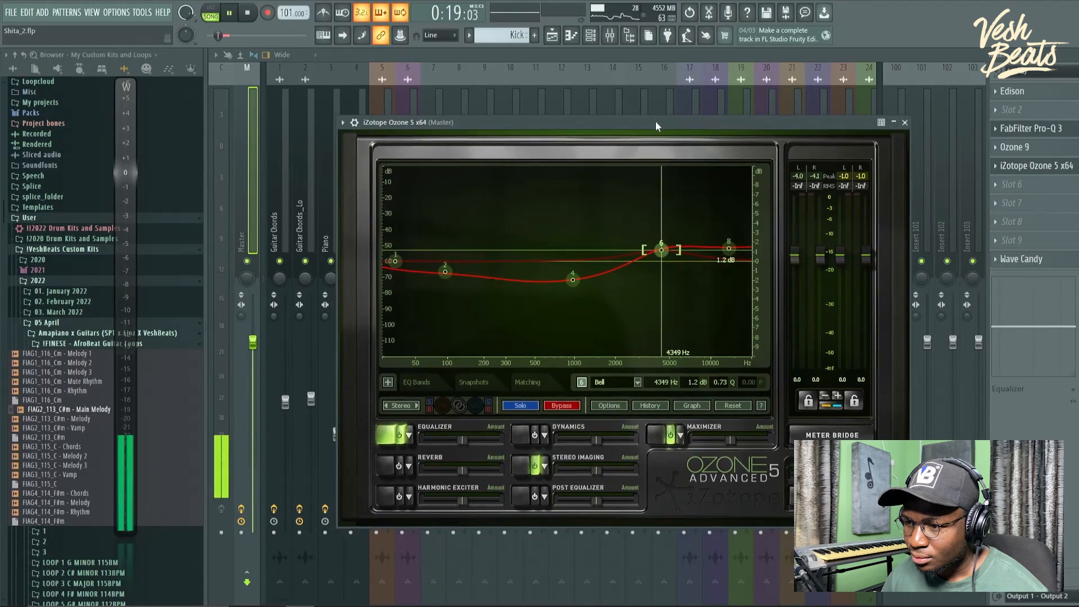
scroll(665, 259, up, 1)
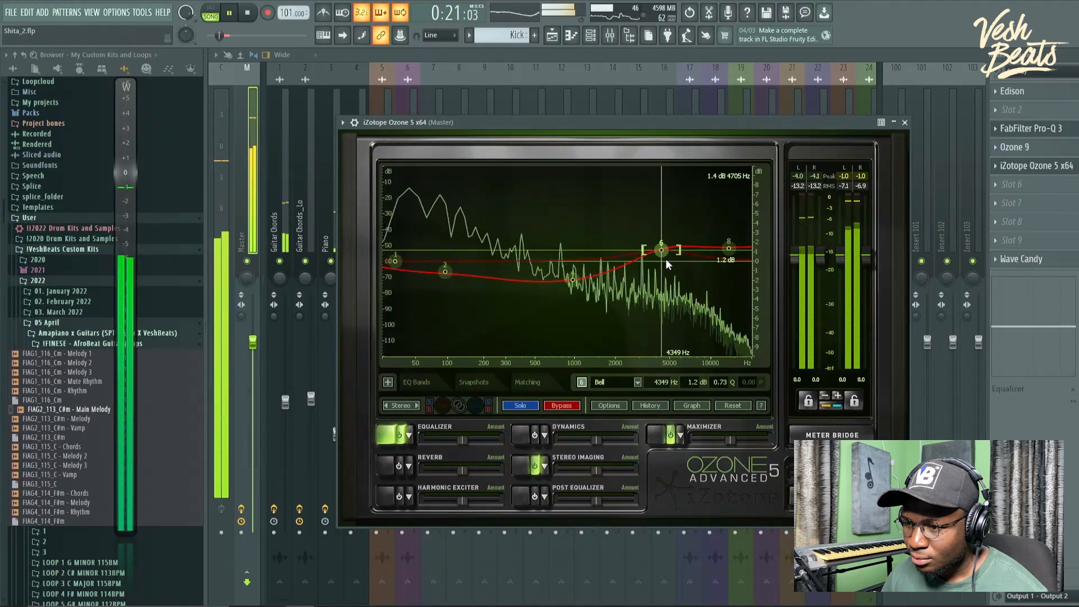
scroll(572, 279, up, 5)
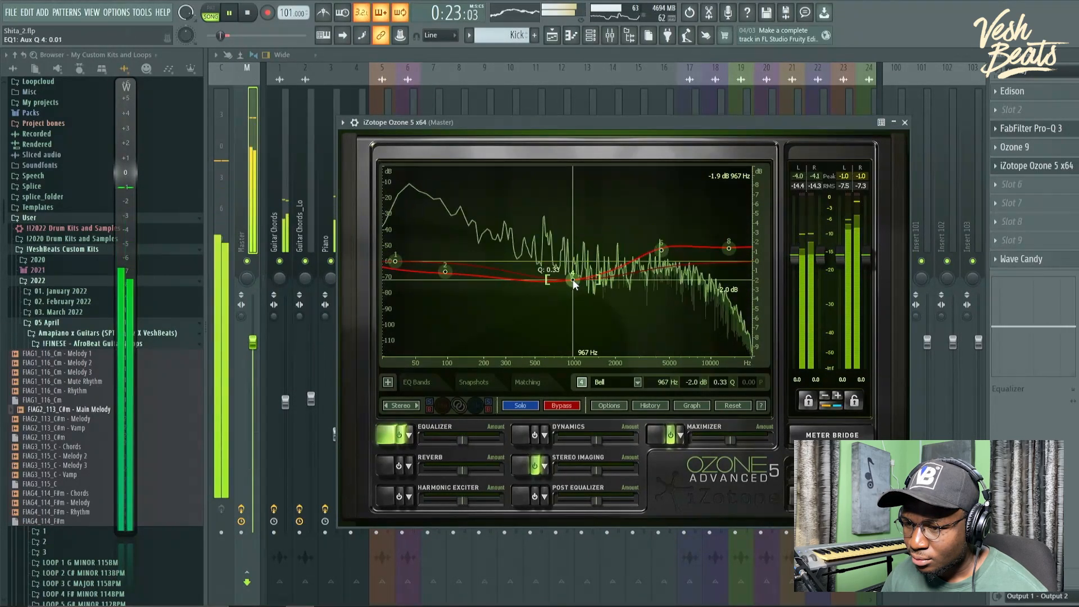
drag(572, 278, 583, 275)
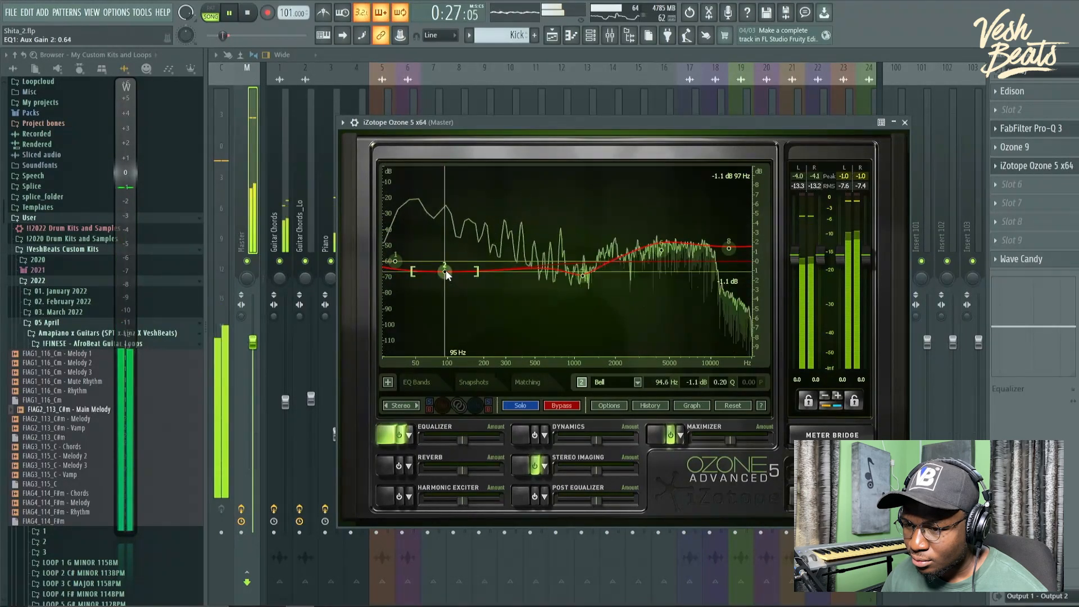
mouse_move(447, 271)
mouse_down()
mouse_move(467, 248)
mouse_move(463, 274)
mouse_up()
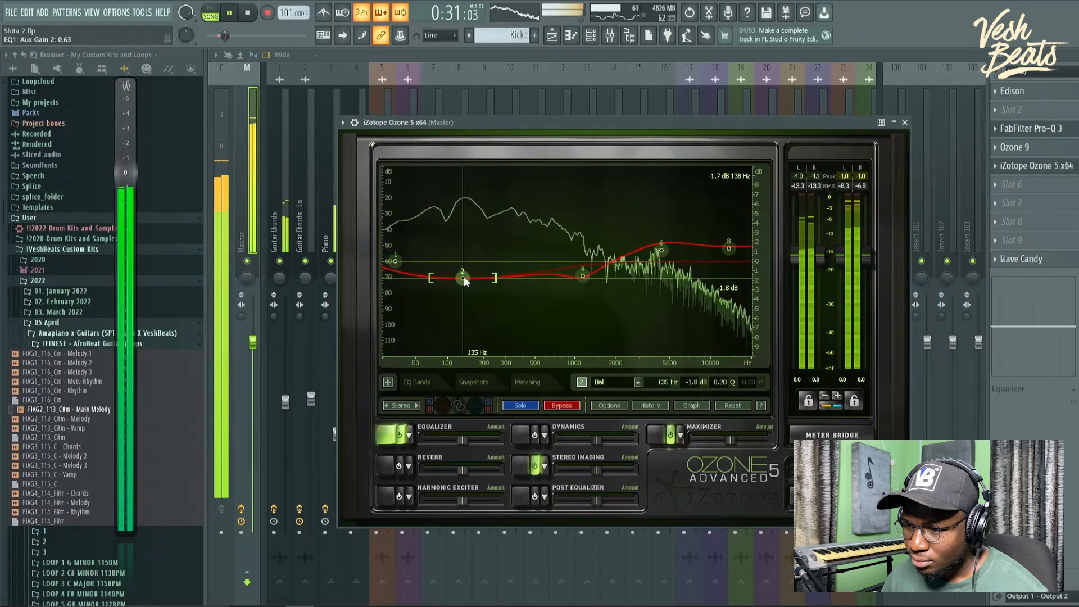
click(1051, 166)
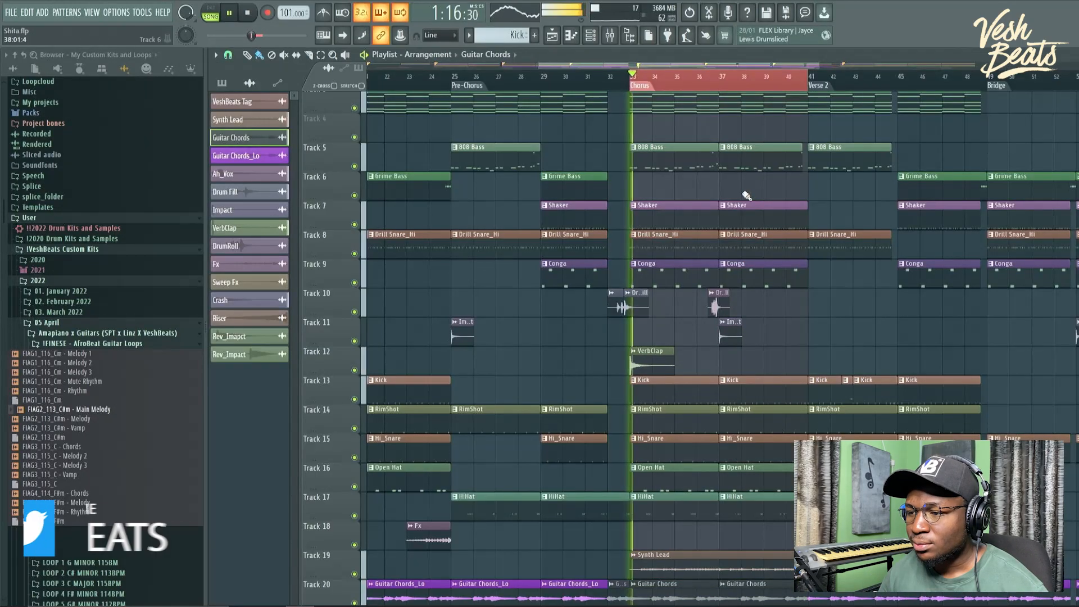
Step: Look over the Playlist tracks while the chorus plays, then stop playback
scroll(747, 195, up, 3)
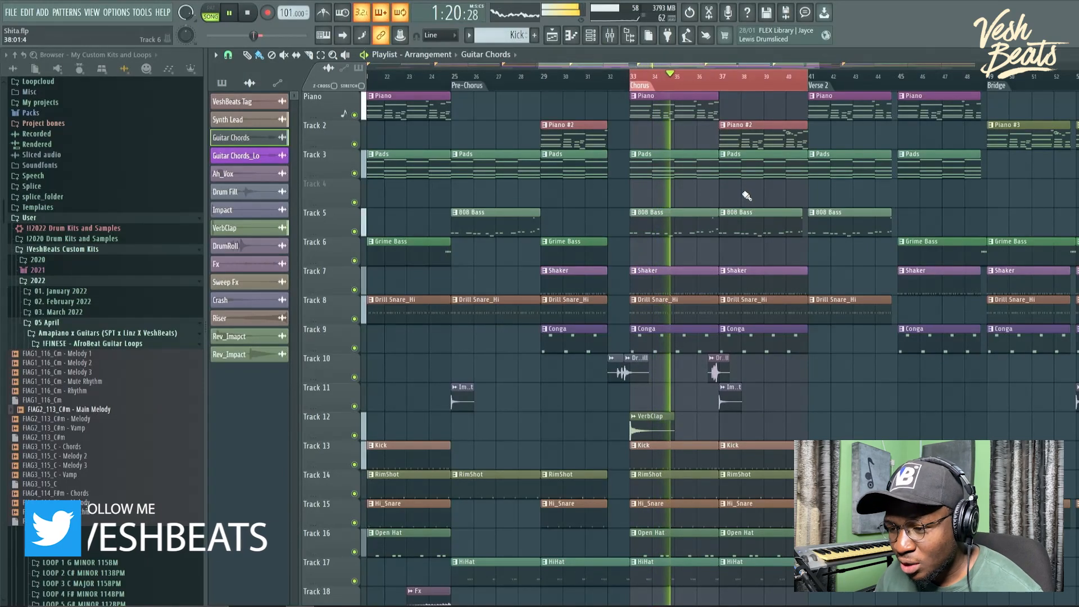
scroll(747, 195, up, 1)
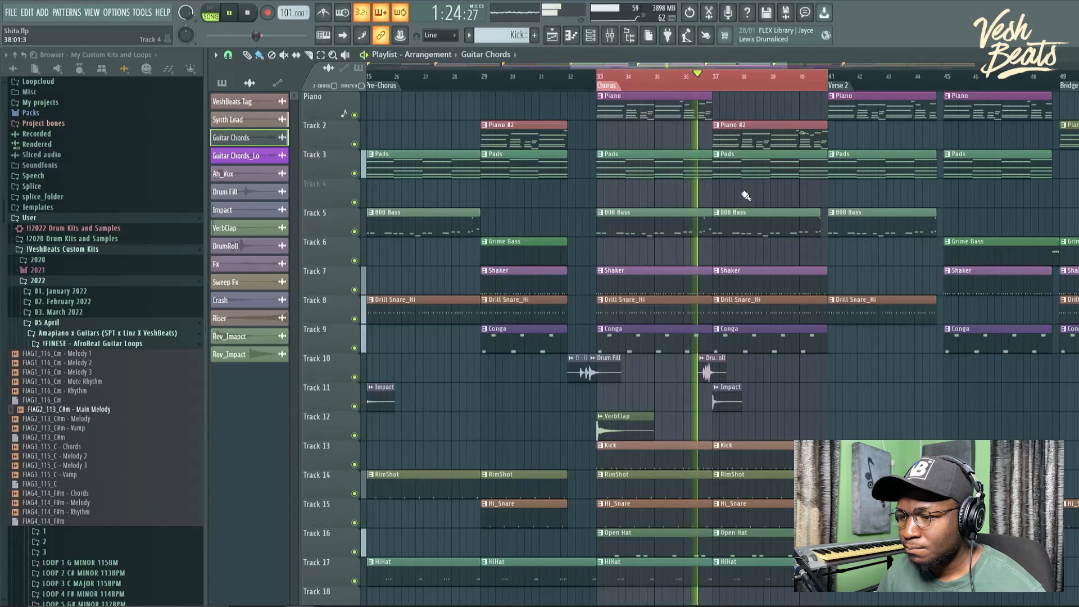
key(space)
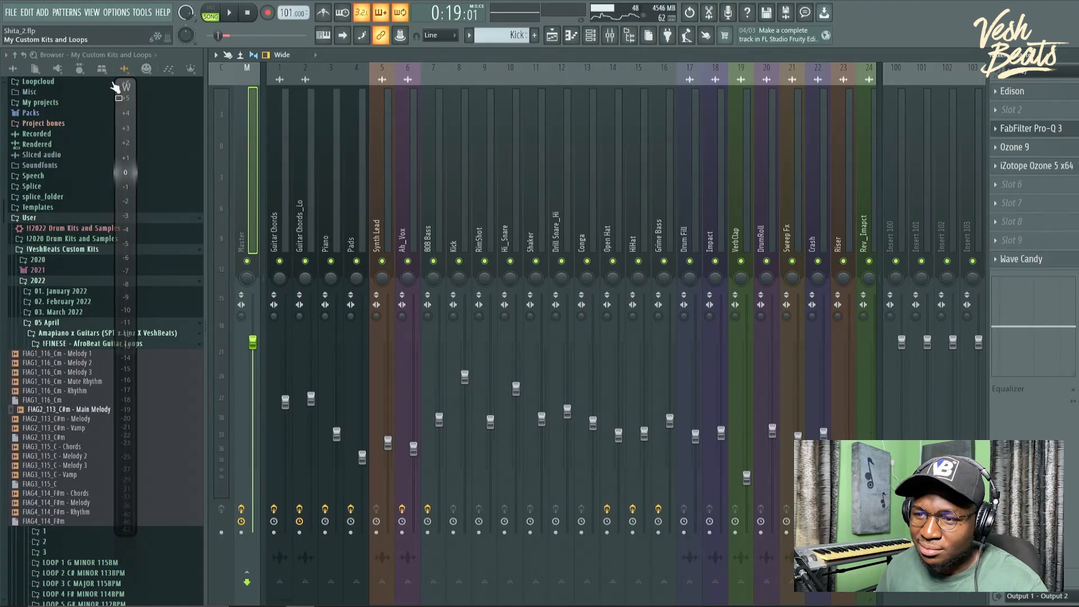
Step: Bring the Playlist back into view, play the mastered arrangement through the first chorus, and stop playback
key(F5)
key(space)
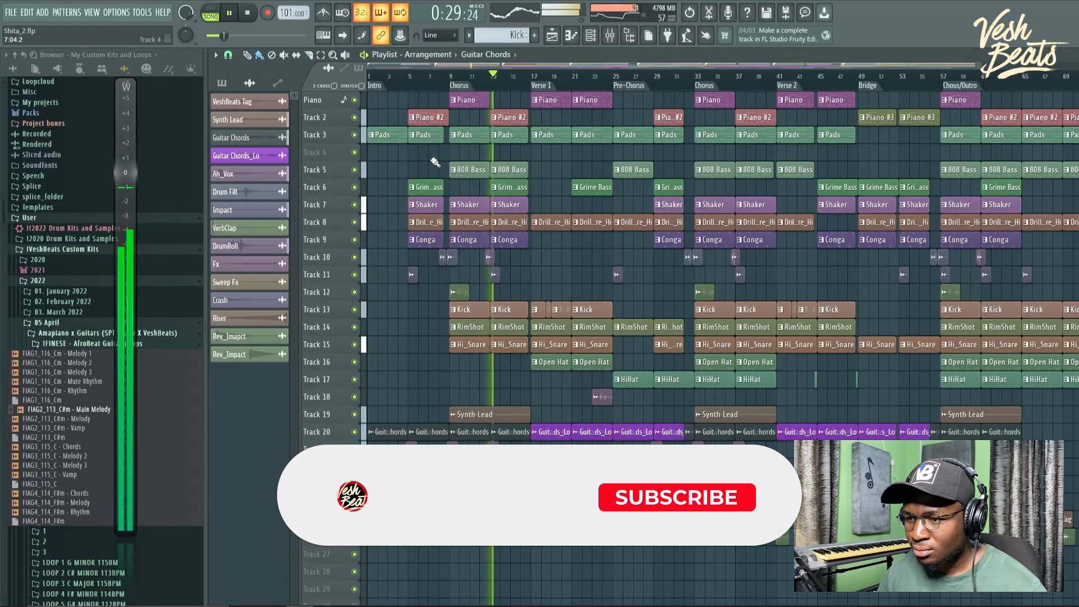
key(space)
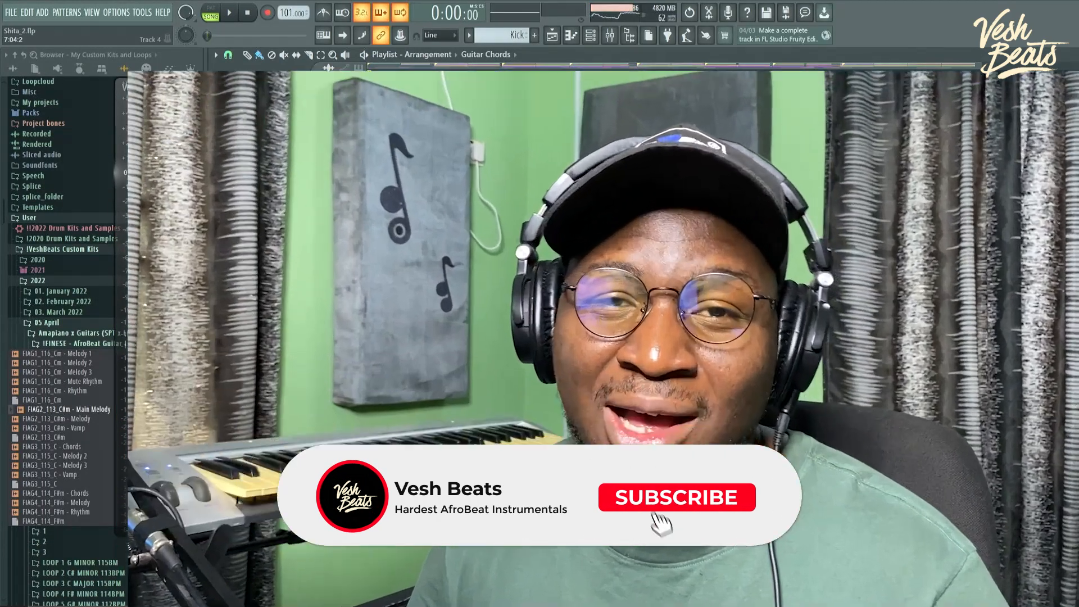